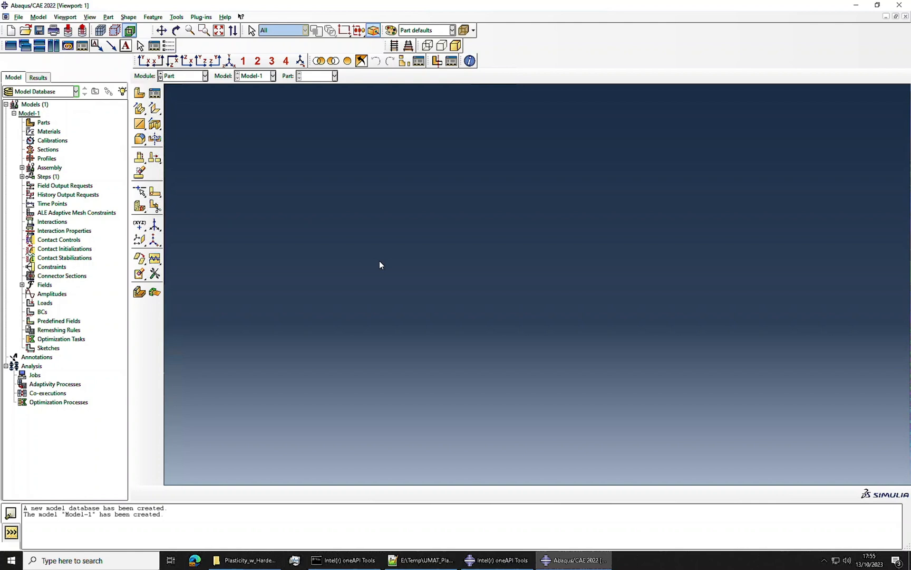
Step: Create a 3D deformable solid part by sketching a small square at the origin and extruding it to a depth of 1
{"action": "left_click", "coordinate": [139, 93]}
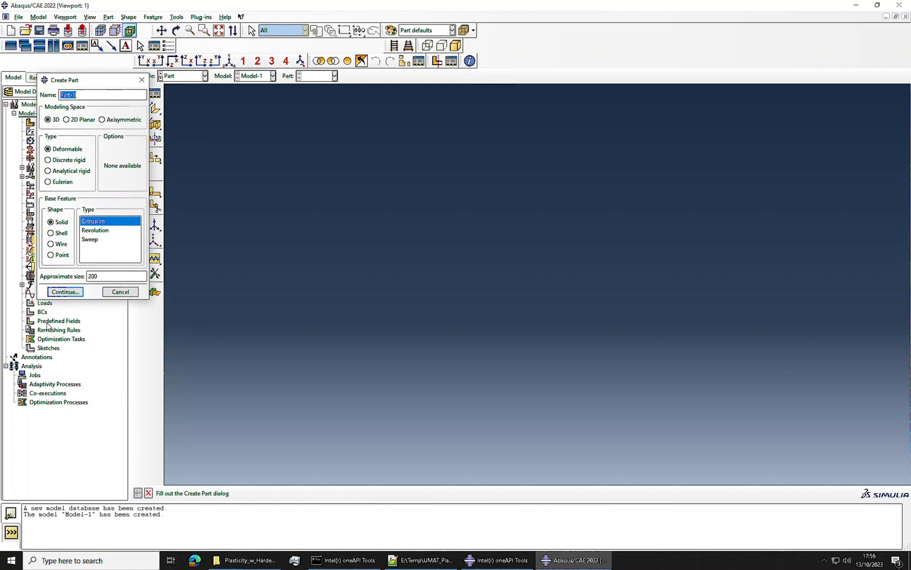
{"action": "left_click", "coordinate": [65, 291]}
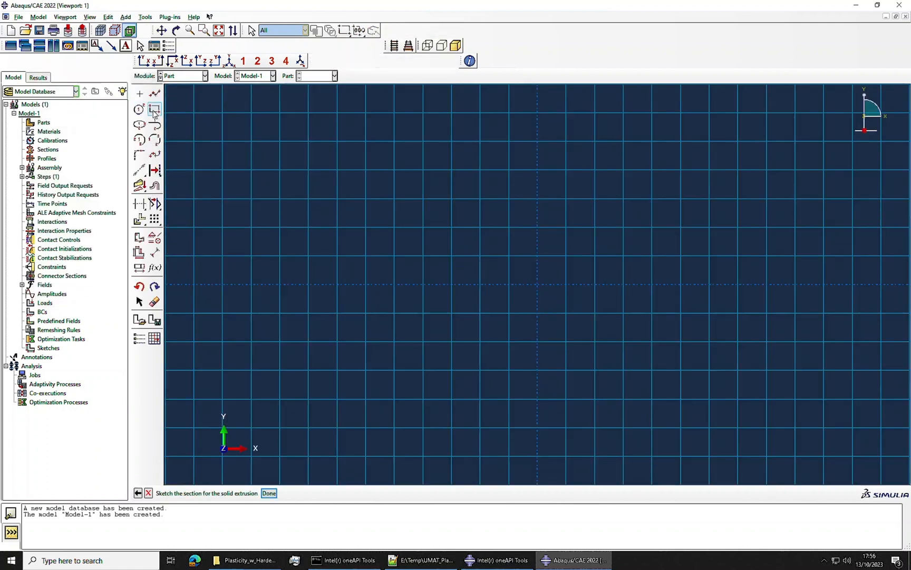
{"action": "left_click", "coordinate": [154, 110]}
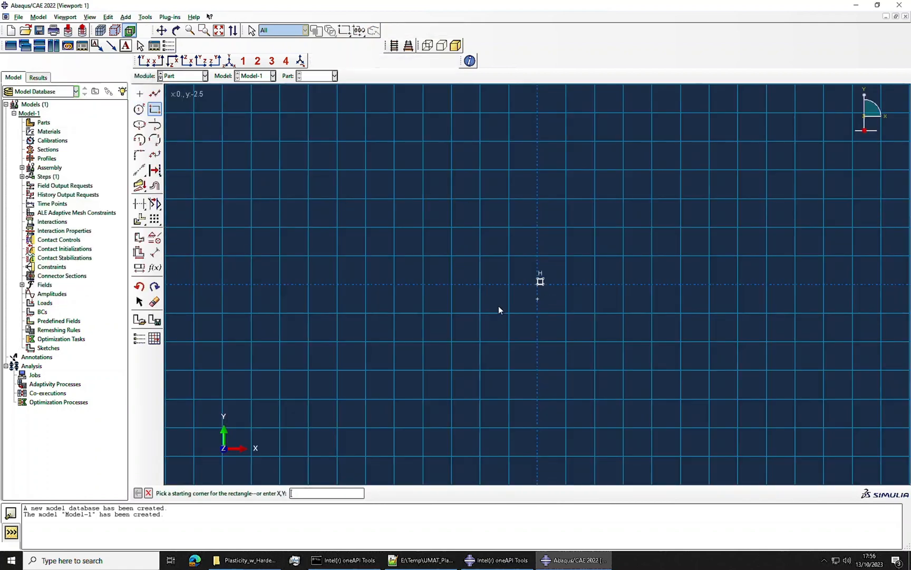
{"action": "left_click", "coordinate": [149, 494]}
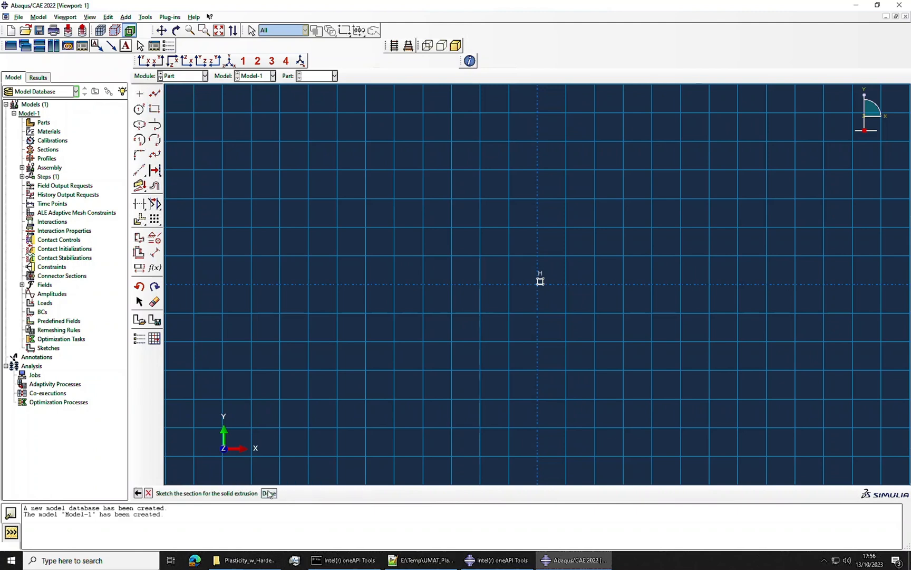
{"action": "left_click", "coordinate": [269, 493]}
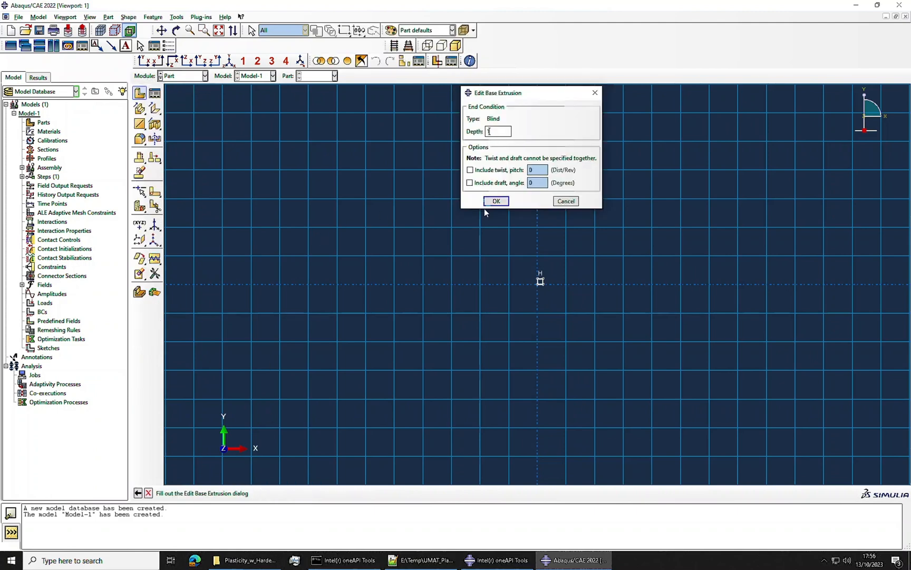
{"action": "left_click", "coordinate": [494, 201]}
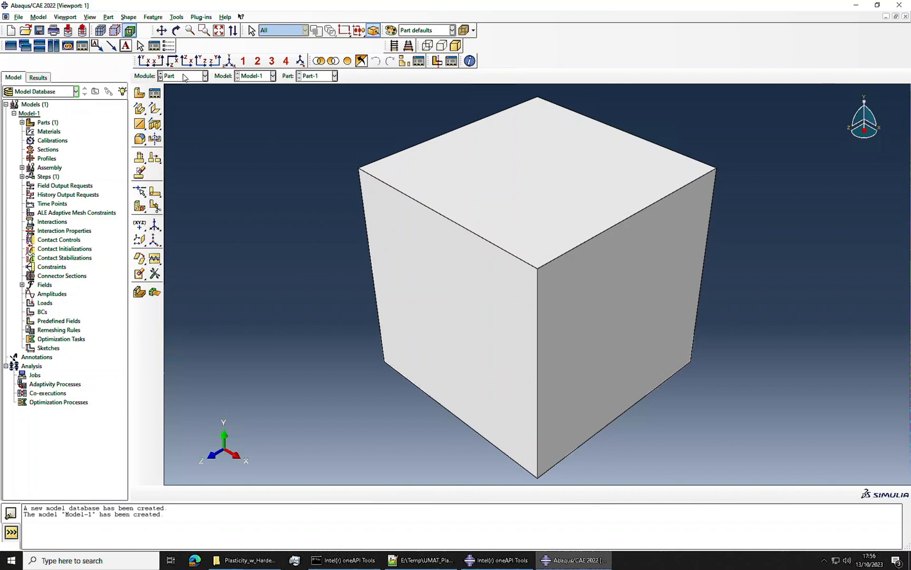
Step: Create a new material in the Property module and add isotropic Elastic behavior to it
{"action": "left_click", "coordinate": [184, 77]}
{"action": "left_click", "coordinate": [179, 94]}
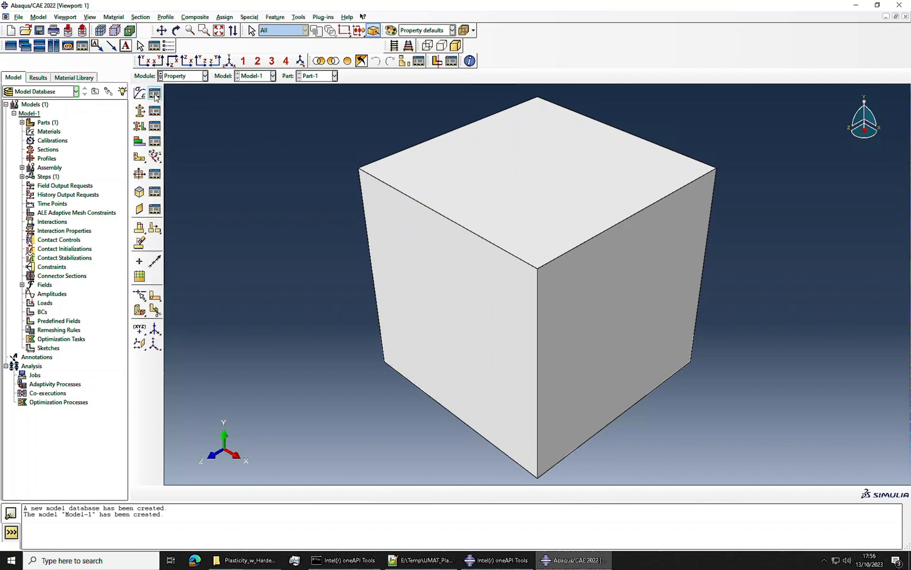
{"action": "left_click", "coordinate": [154, 94]}
{"action": "left_click", "coordinate": [244, 119]}
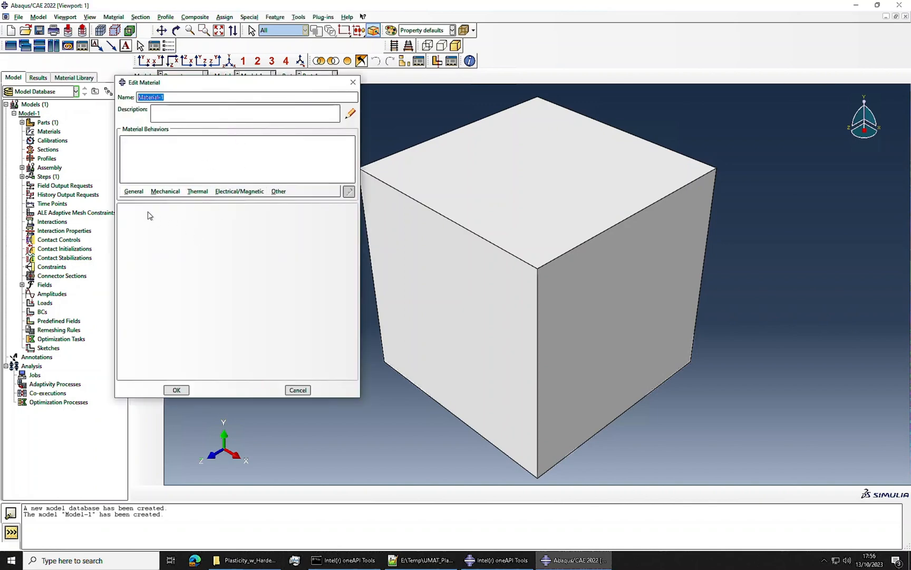
{"action": "left_click", "coordinate": [168, 192]}
{"action": "mouse_move", "coordinate": [173, 201]}
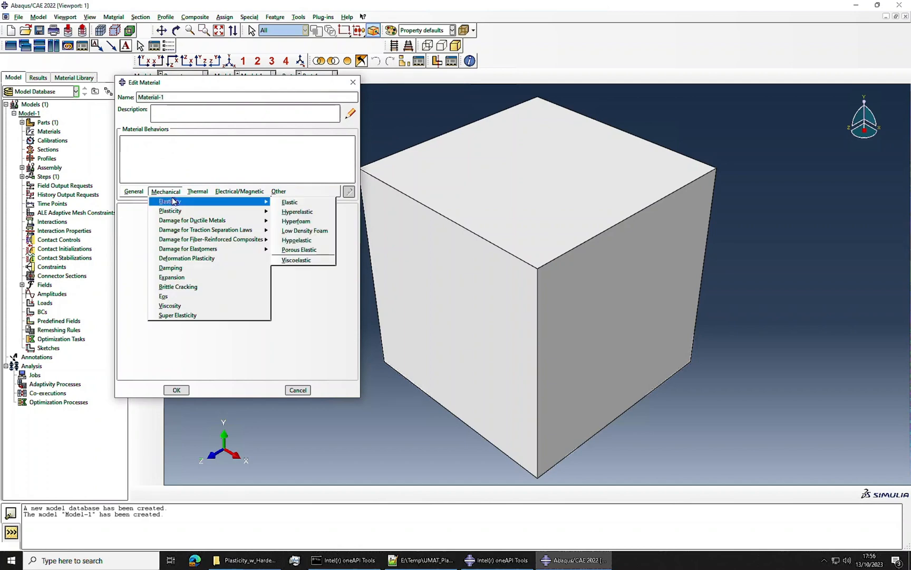
{"action": "left_click", "coordinate": [290, 203]}
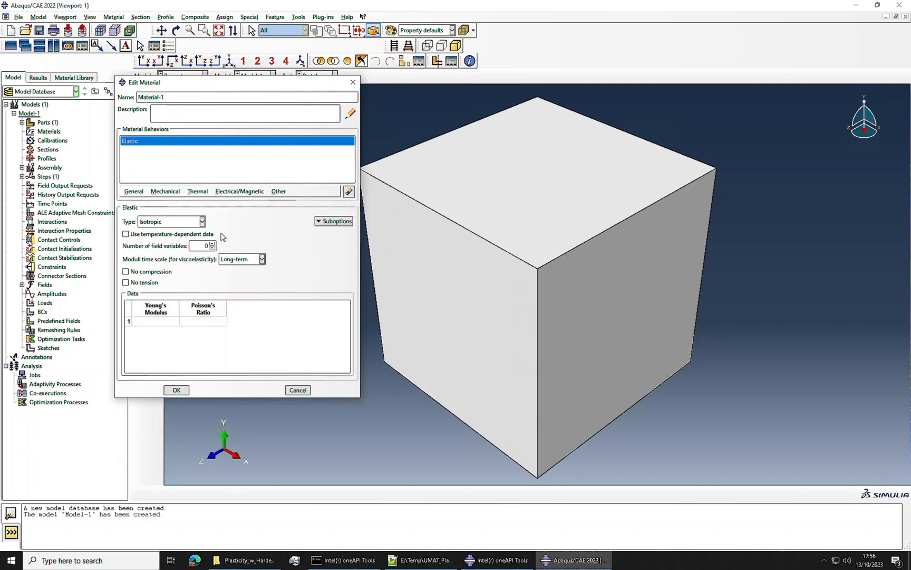
Step: Set the material's Young's modulus to 200000 and its Poisson's ratio to 0.33
{"action": "left_click", "coordinate": [156, 321]}
{"action": "type", "text": "2000"}
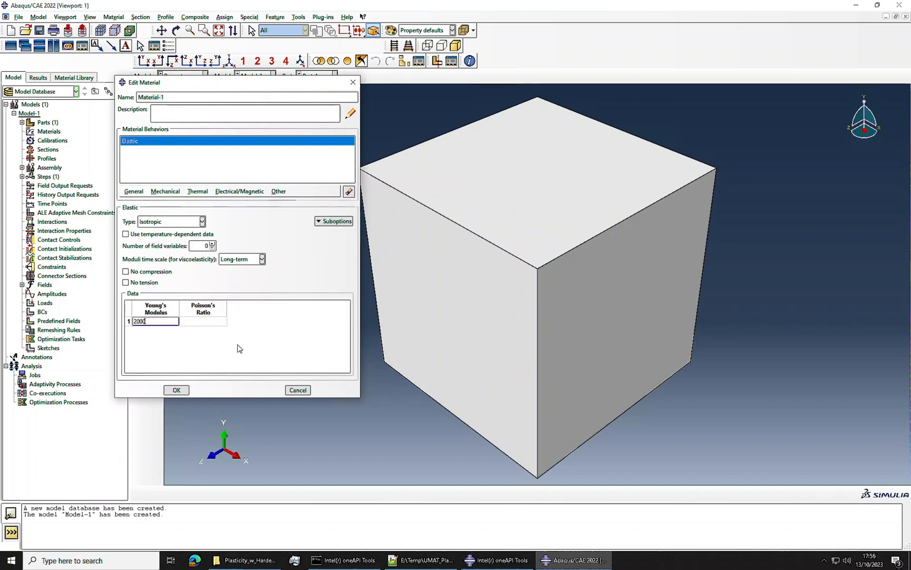
{"action": "type", "text": "00"}
{"action": "left_click", "coordinate": [220, 323]}
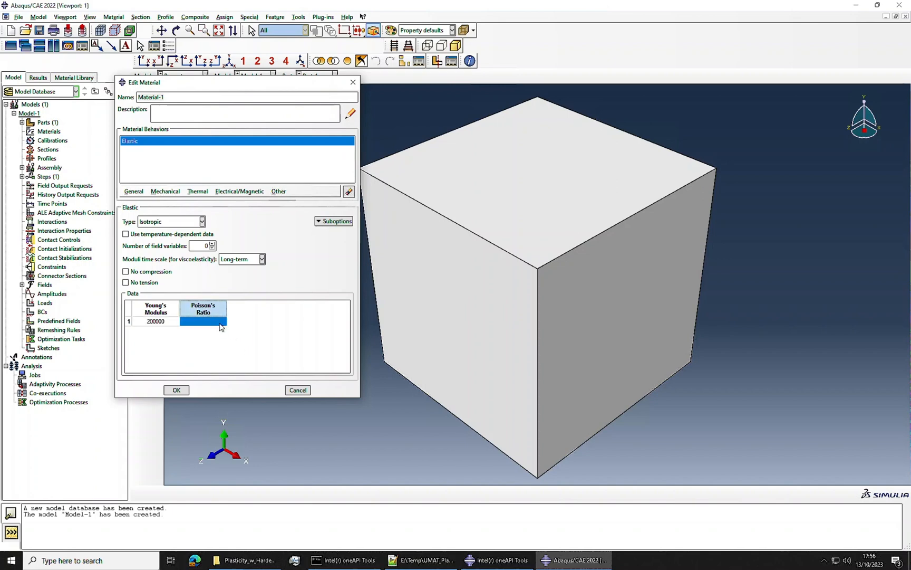
{"action": "left_click", "coordinate": [220, 322]}
{"action": "type", "text": "0.3"}
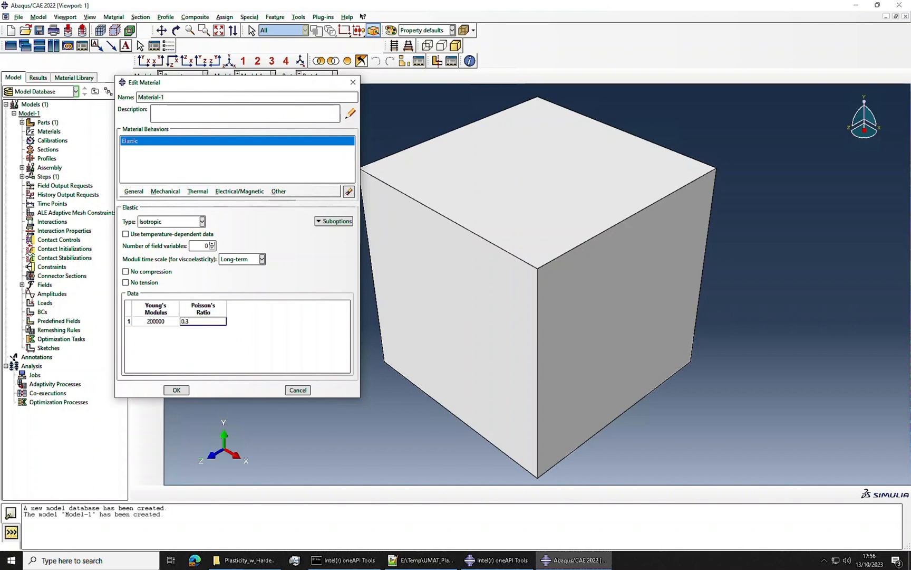
{"action": "type", "text": "3"}
{"action": "left_click", "coordinate": [261, 346]}
Step: Add Plastic behavior with isotropic hardening to the material
{"action": "left_click", "coordinate": [158, 192]}
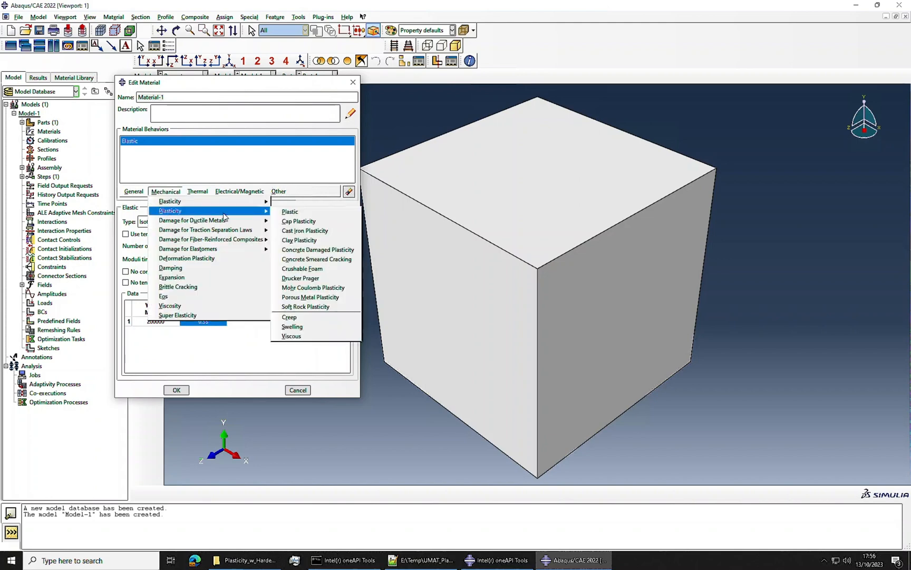
{"action": "mouse_move", "coordinate": [266, 212]}
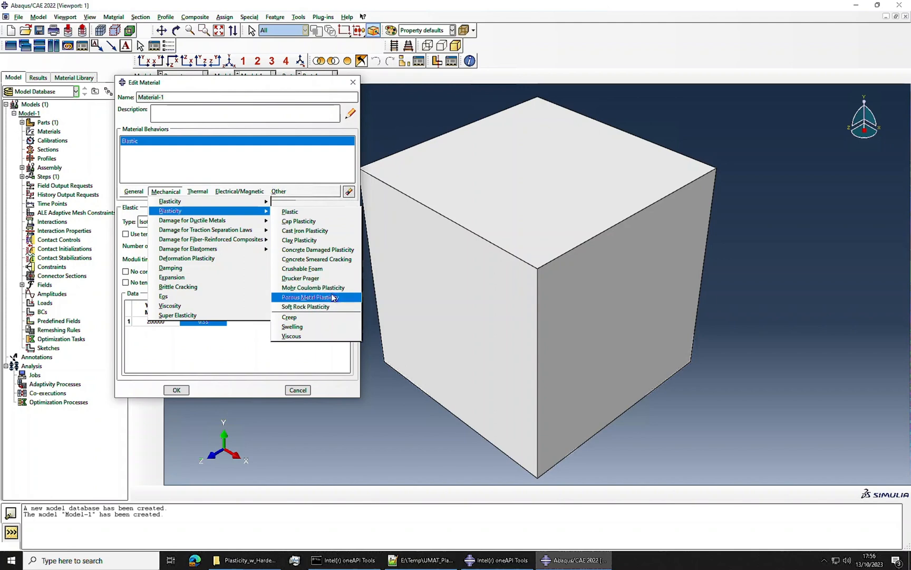
{"action": "left_click", "coordinate": [324, 212]}
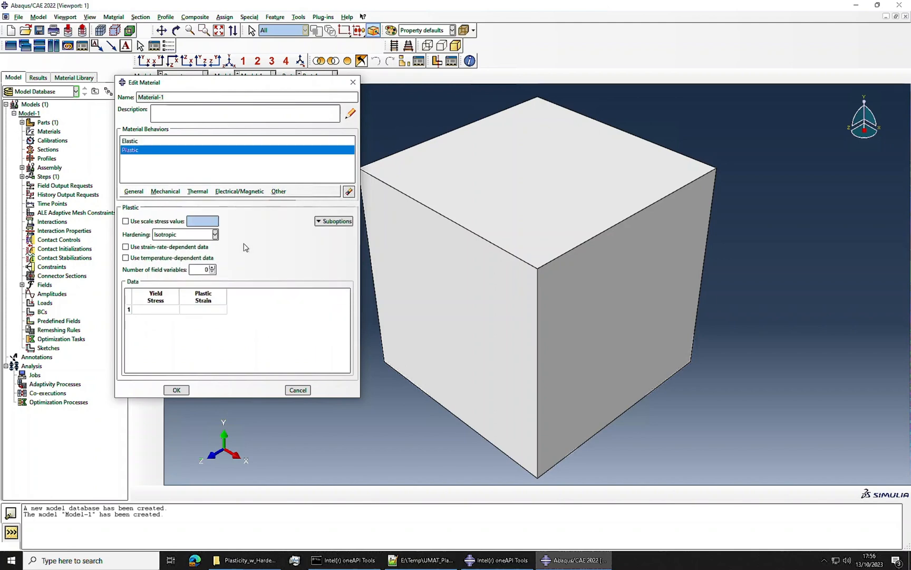
{"action": "left_click", "coordinate": [215, 235]}
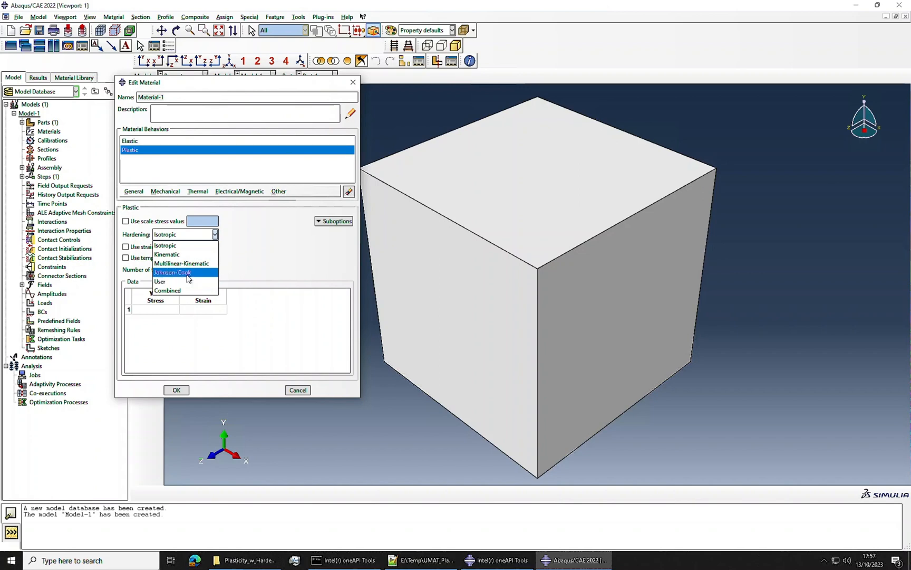
{"action": "left_click", "coordinate": [175, 246]}
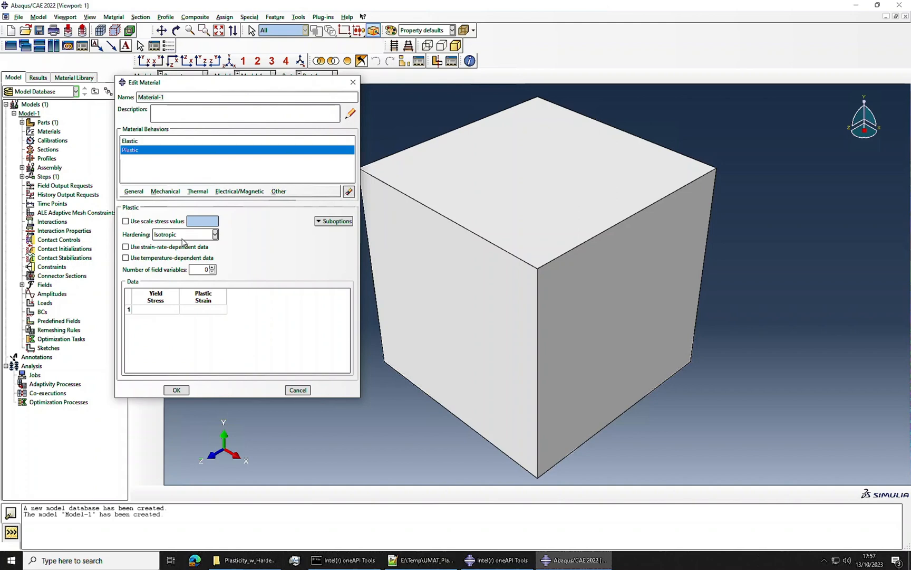
Step: Enter the first two plastic data rows: yield stress 300 at plastic strain 0.0, and 400 at 0.1
{"action": "left_click", "coordinate": [155, 309]}
{"action": "type", "text": "300"}
{"action": "key", "text": "Tab"}
{"action": "type", "text": "0"}
{"action": "key", "text": "Tab"}
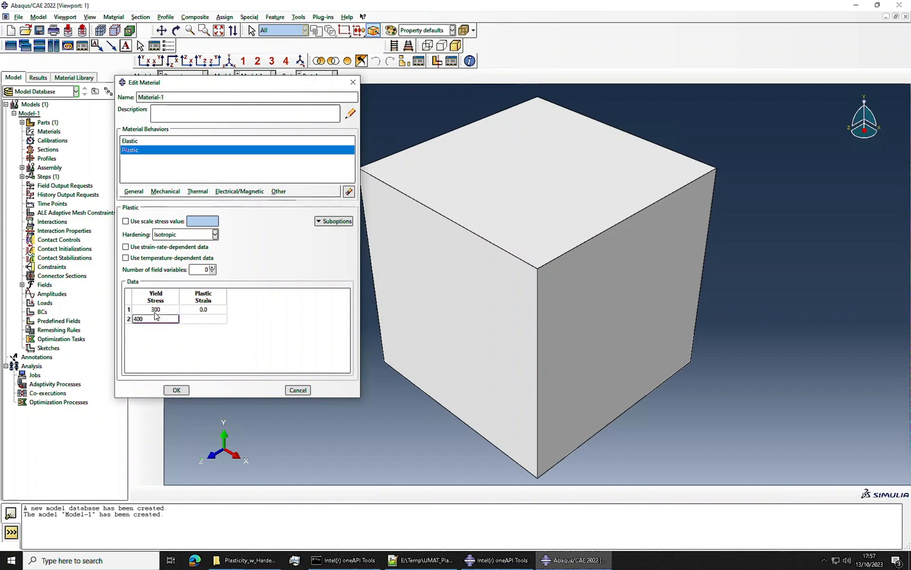
{"action": "key", "text": "Tab"}
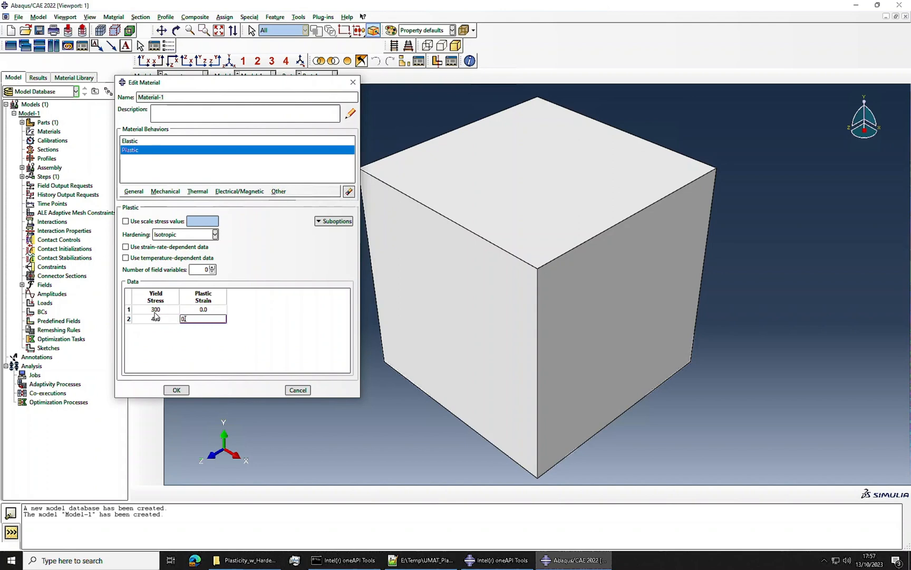
{"action": "type", "text": "0.1"}
{"action": "key", "text": "Tab"}
Step: Add the third and fourth plastic data rows: yield stress 500 at plastic strain 0.25, and 600 at 0.3
{"action": "type", "text": "5"}
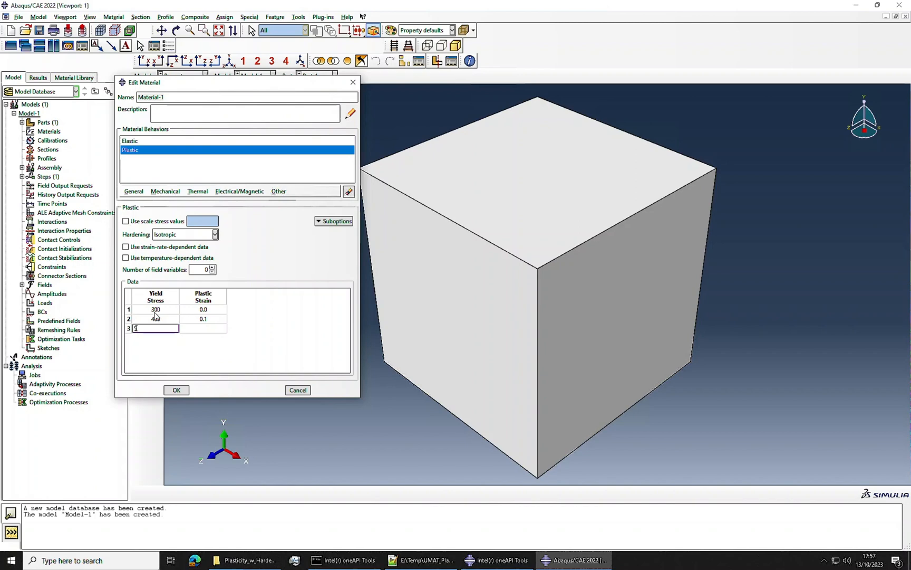
{"action": "type", "text": "00"}
{"action": "key", "text": "Tab"}
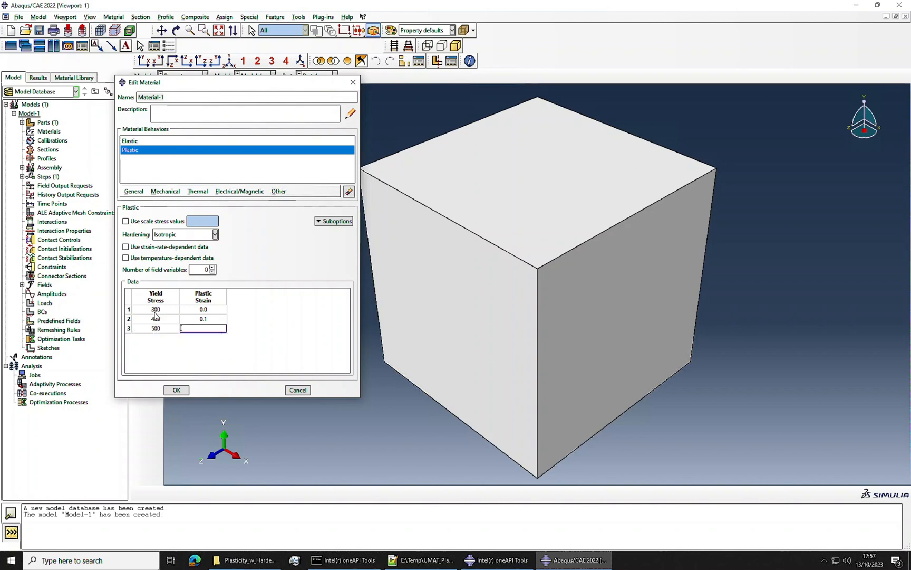
{"action": "type", "text": "0.25"}
{"action": "key", "text": "Tab"}
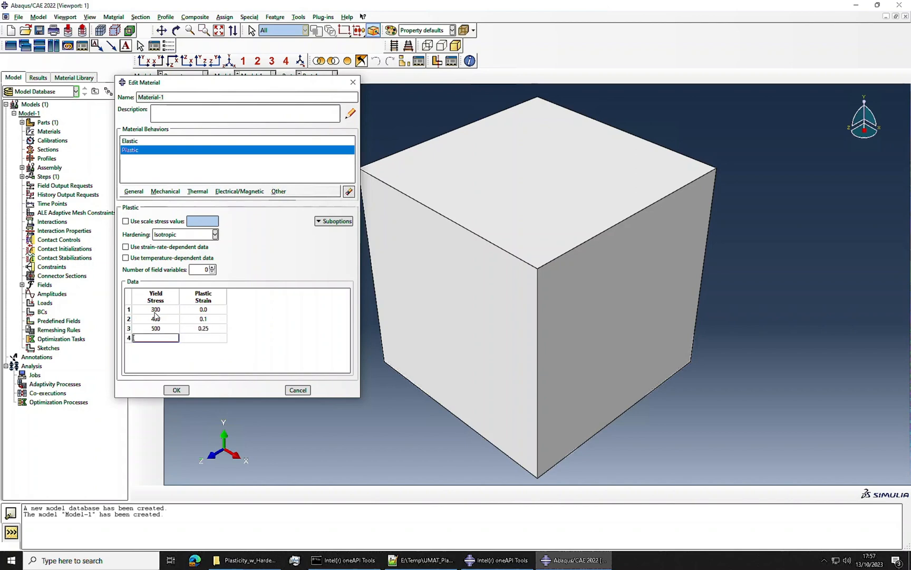
{"action": "type", "text": "600"}
{"action": "key", "text": "Tab"}
{"action": "type", "text": "0"}
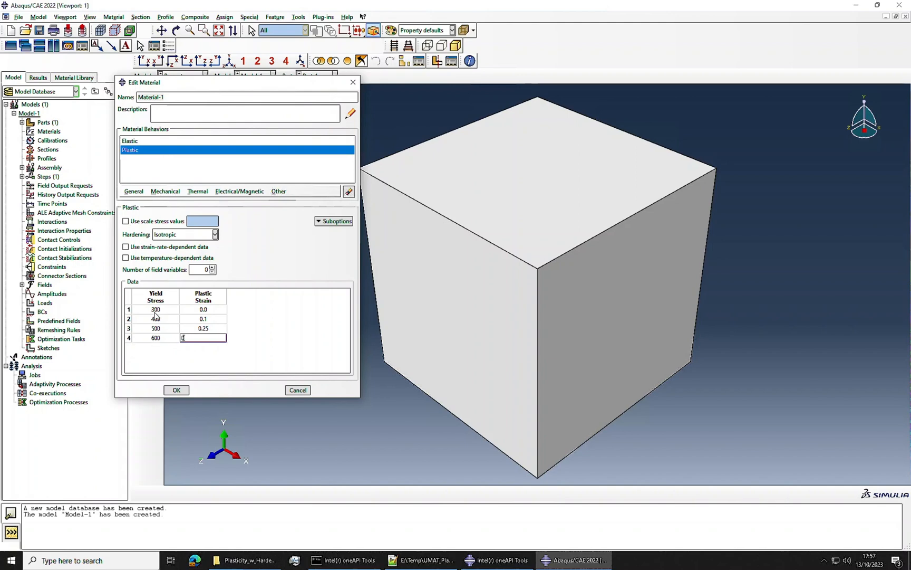
{"action": "type", "text": ".3"}
{"action": "key", "text": "Tab"}
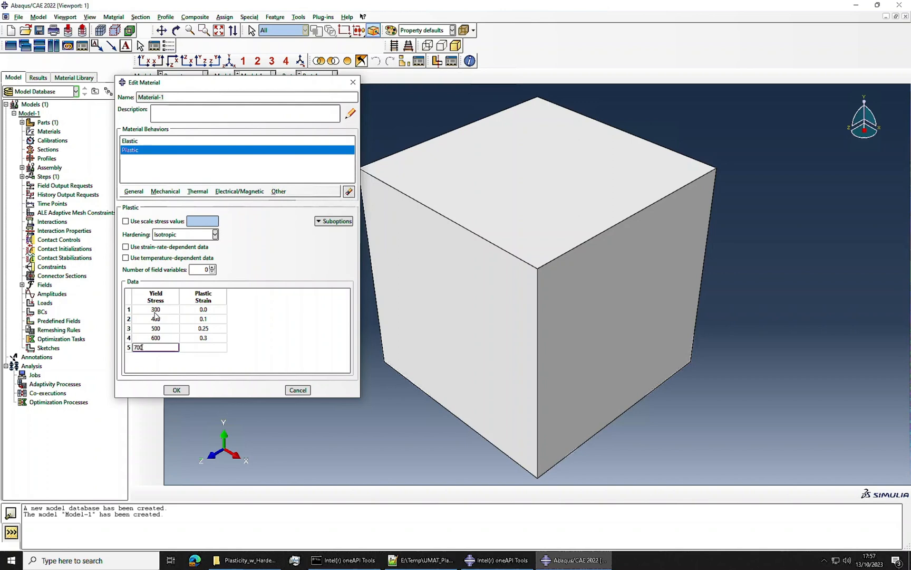
Step: Enter the fifth plastic data row, yield stress 700 at plastic strain 0.5, and save the material
{"action": "key", "text": "Tab"}
{"action": "type", "text": "0.5"}
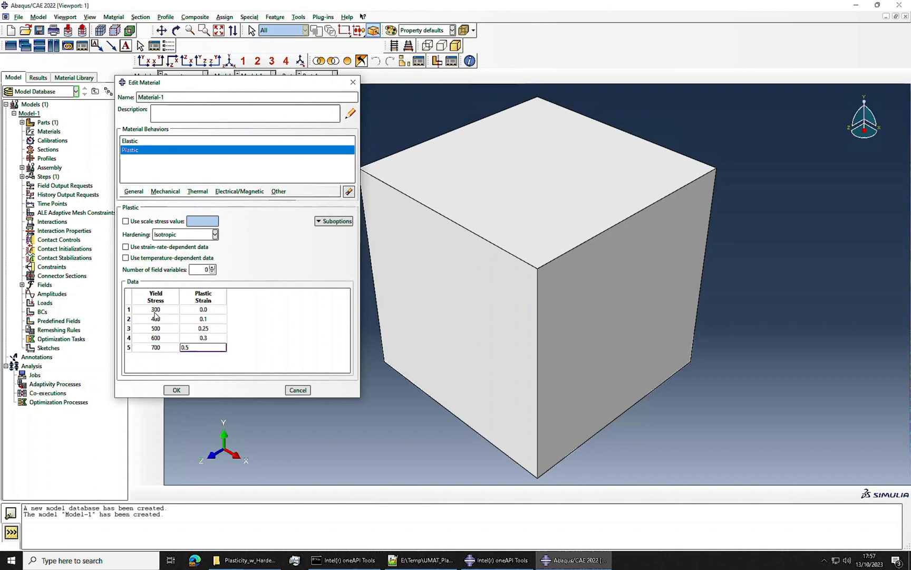
{"action": "left_click", "coordinate": [180, 390]}
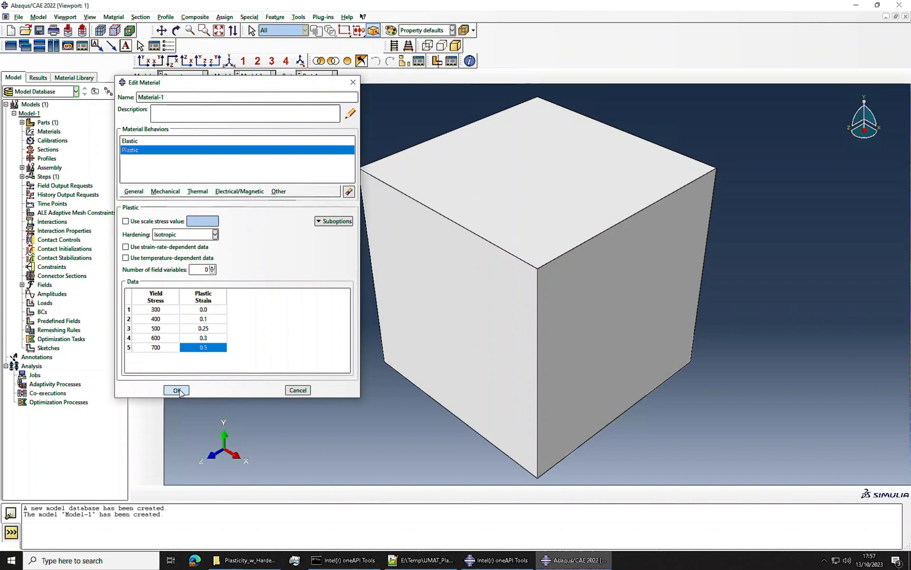
{"action": "left_click", "coordinate": [180, 391]}
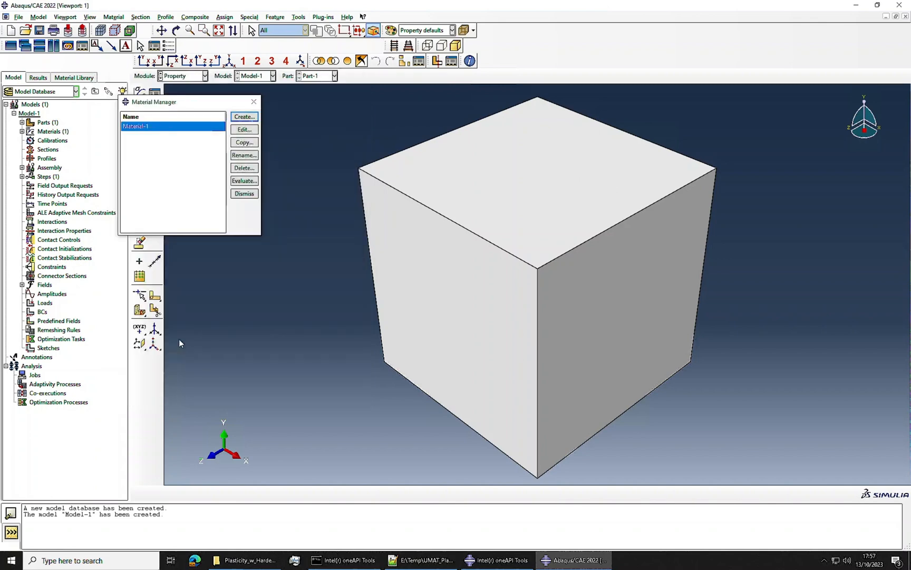
{"action": "left_click", "coordinate": [251, 203]}
Step: Create a solid homogeneous section using Material-1 and assign it to the entire cube
{"action": "left_click", "coordinate": [139, 110]}
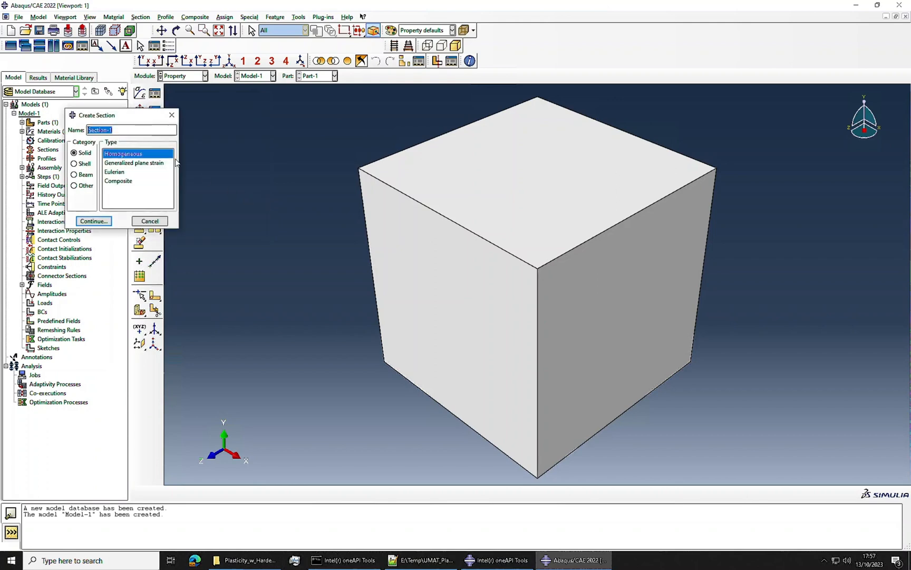
{"action": "left_click", "coordinate": [91, 220]}
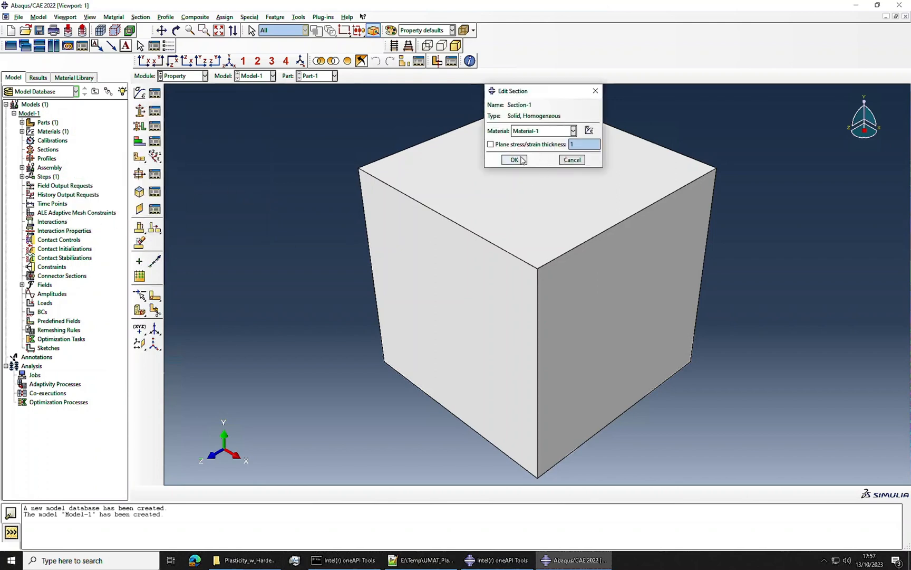
{"action": "left_click", "coordinate": [527, 160]}
{"action": "left_click", "coordinate": [140, 126]}
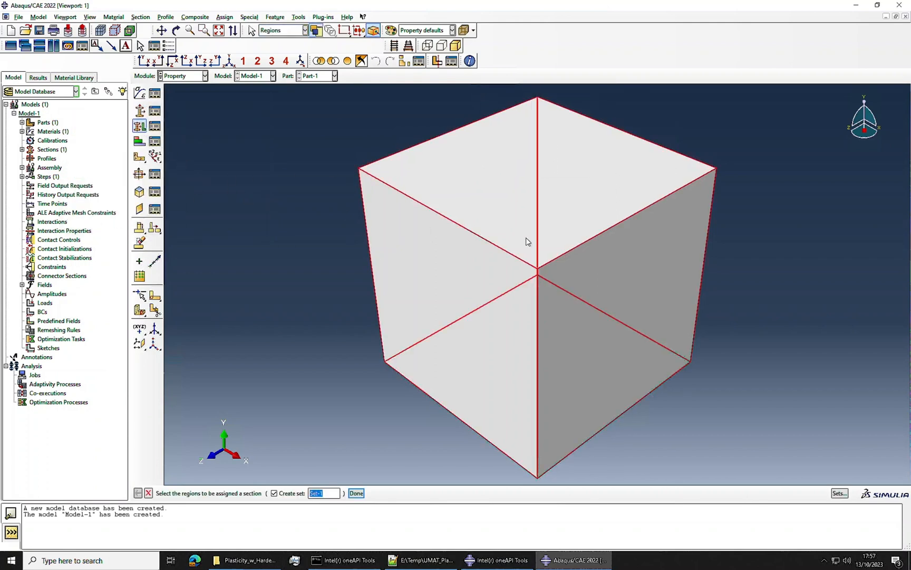
{"action": "left_click", "coordinate": [357, 493]}
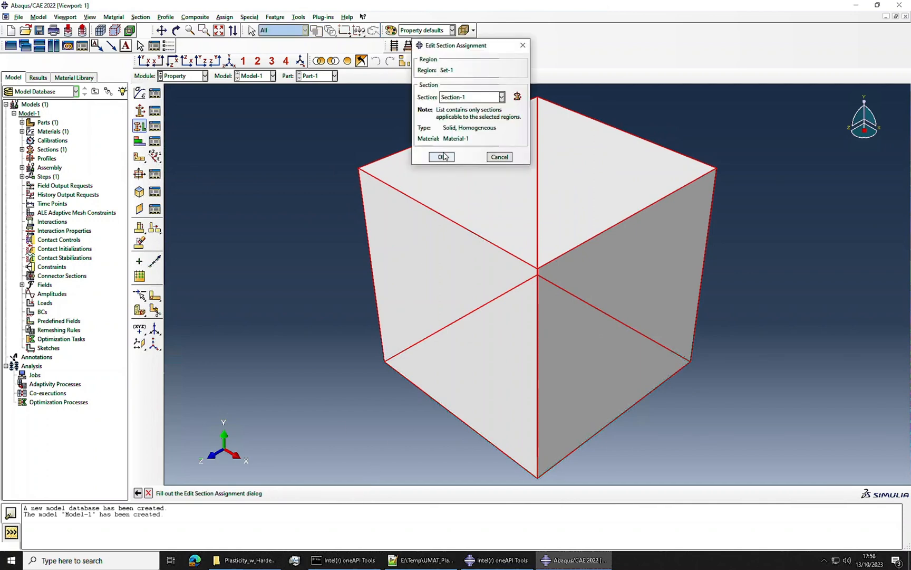
{"action": "left_click", "coordinate": [442, 156]}
Step: Add an instance of the cube part to the assembly
{"action": "left_click", "coordinate": [184, 76]}
{"action": "left_click", "coordinate": [179, 106]}
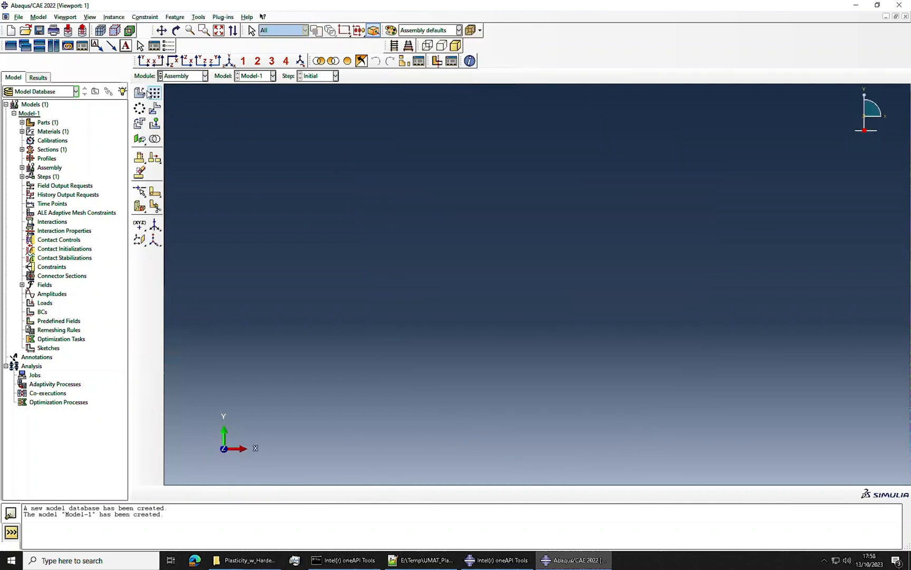
{"action": "left_click", "coordinate": [139, 94]}
{"action": "left_click", "coordinate": [487, 310]}
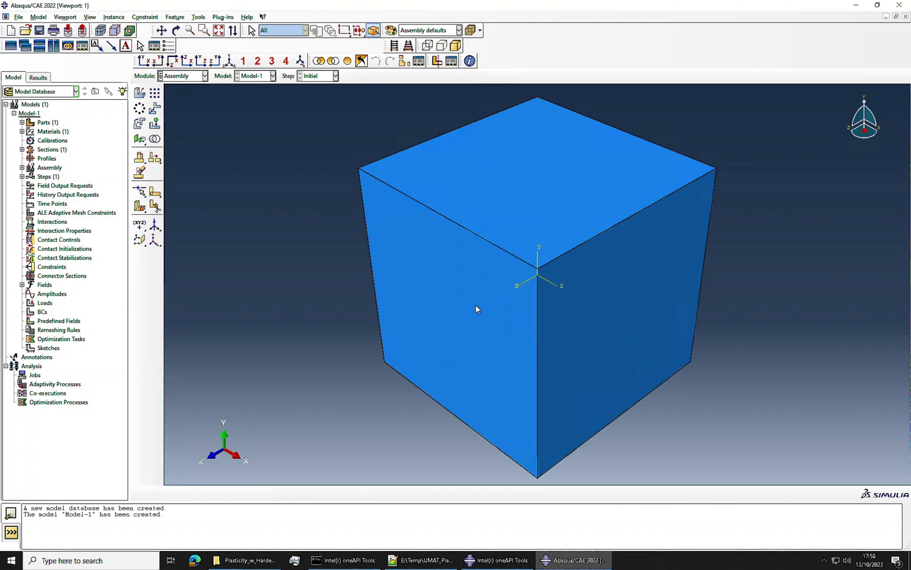
Step: Create a Static, General step with Nlgeom on, up to 10000 increments, initial and maximum increment size 0.1, and minimum 1E-05
{"action": "left_click", "coordinate": [184, 76]}
{"action": "left_click", "coordinate": [182, 116]}
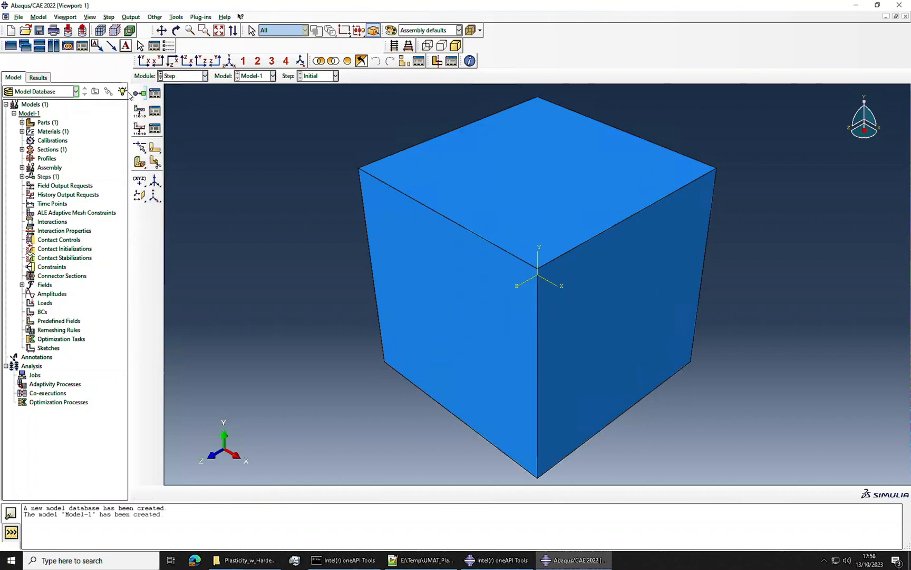
{"action": "left_click", "coordinate": [140, 94]}
{"action": "left_click", "coordinate": [277, 233]}
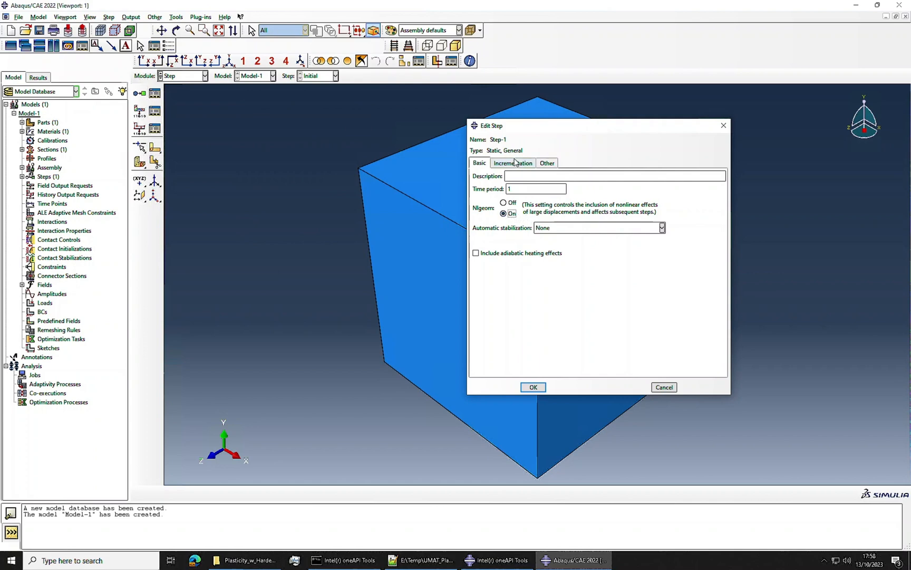
{"action": "left_click", "coordinate": [514, 163]}
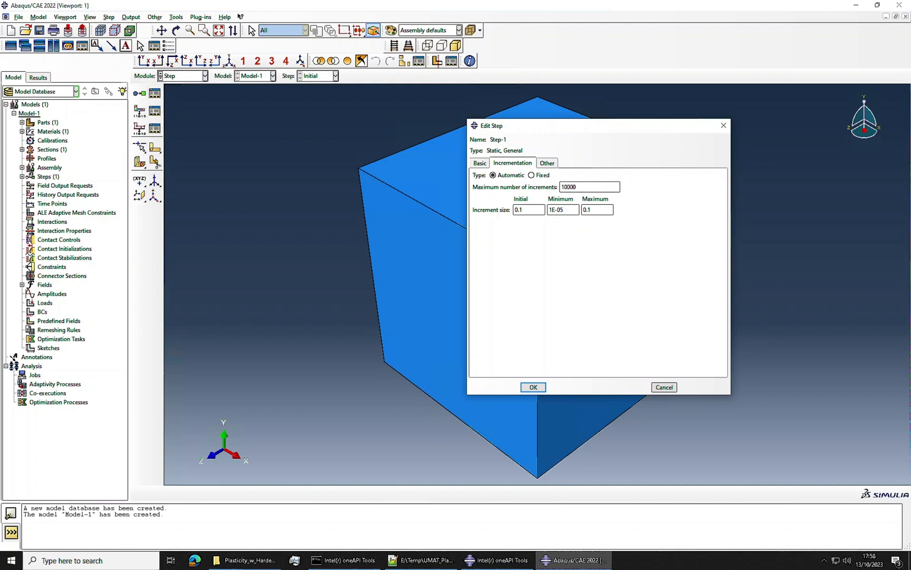
{"action": "left_click", "coordinate": [533, 386]}
Step: Create a Displacement/Rotation boundary condition in Step-1 on the cube's front Z-facing face, constraining U3
{"action": "left_click", "coordinate": [182, 77]}
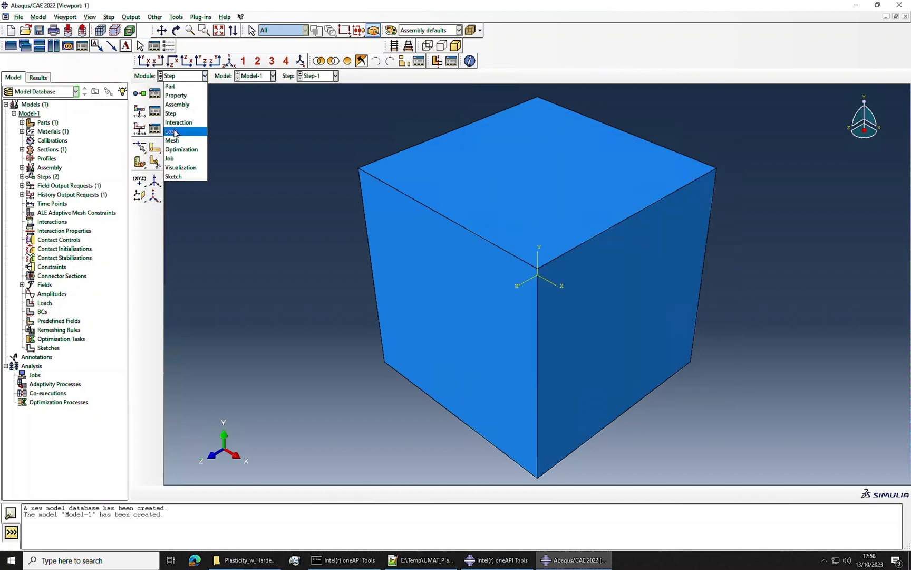
{"action": "left_click", "coordinate": [177, 132]}
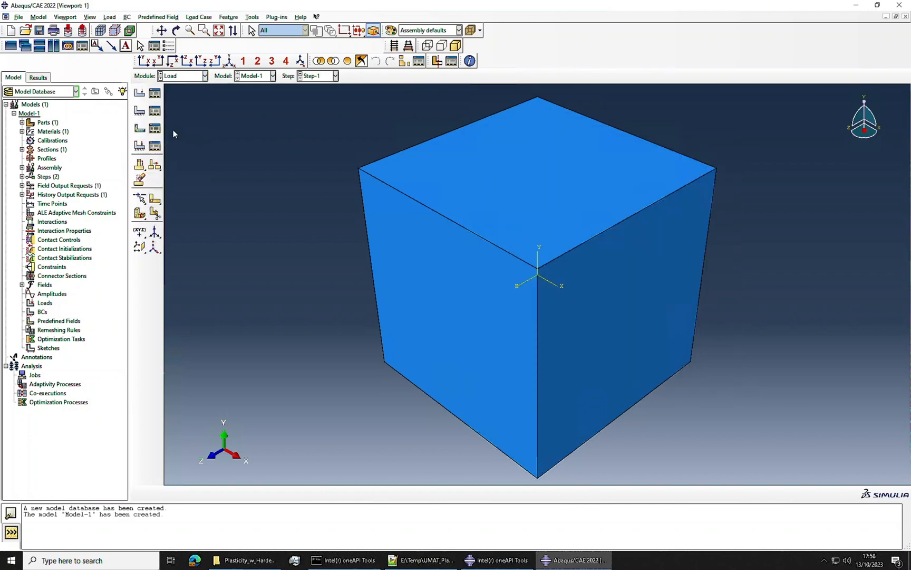
{"action": "left_click", "coordinate": [141, 110]}
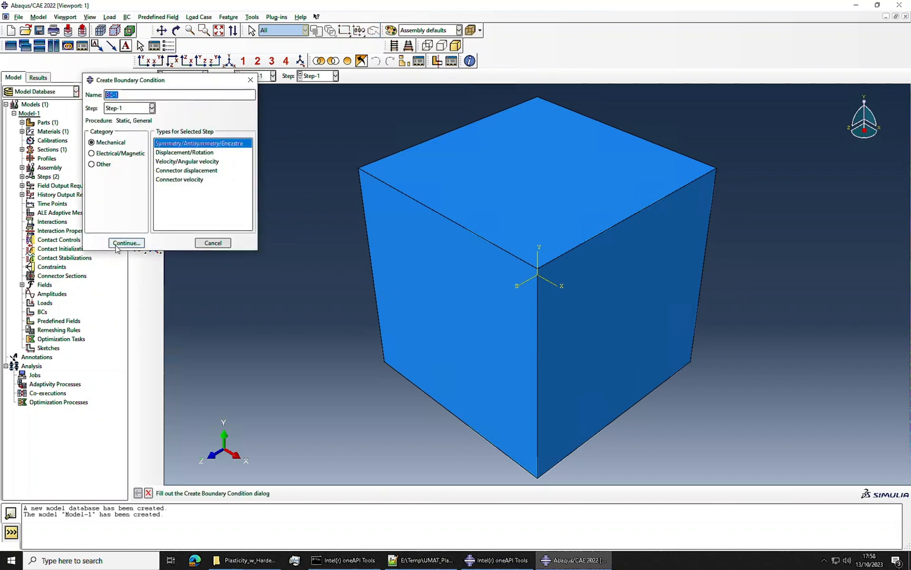
{"action": "left_click", "coordinate": [179, 240]}
{"action": "left_click", "coordinate": [354, 494]}
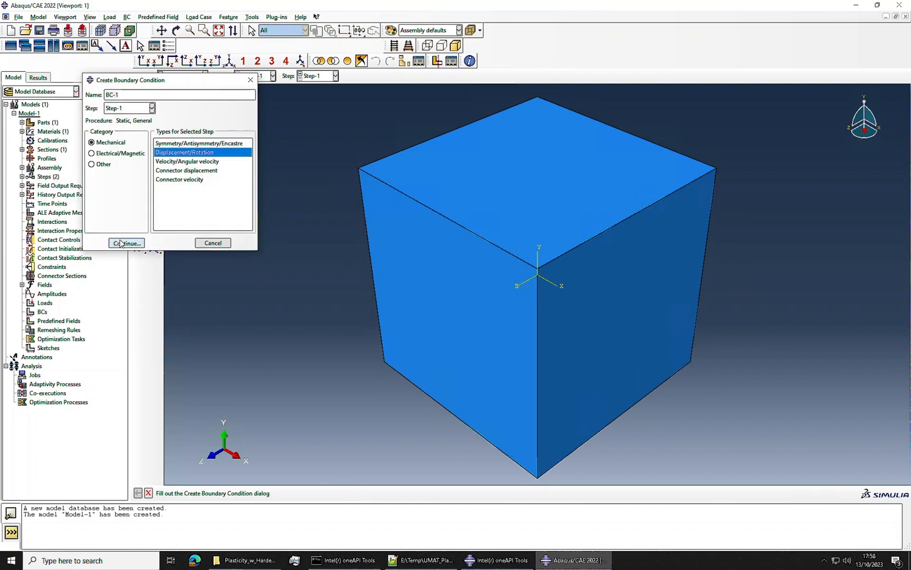
{"action": "left_click", "coordinate": [121, 243]}
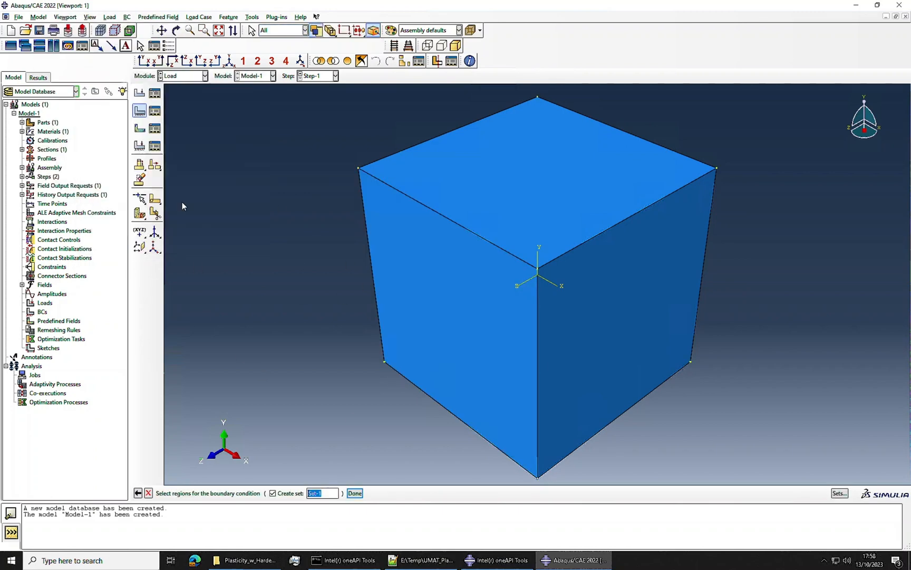
{"action": "left_click", "coordinate": [477, 371]}
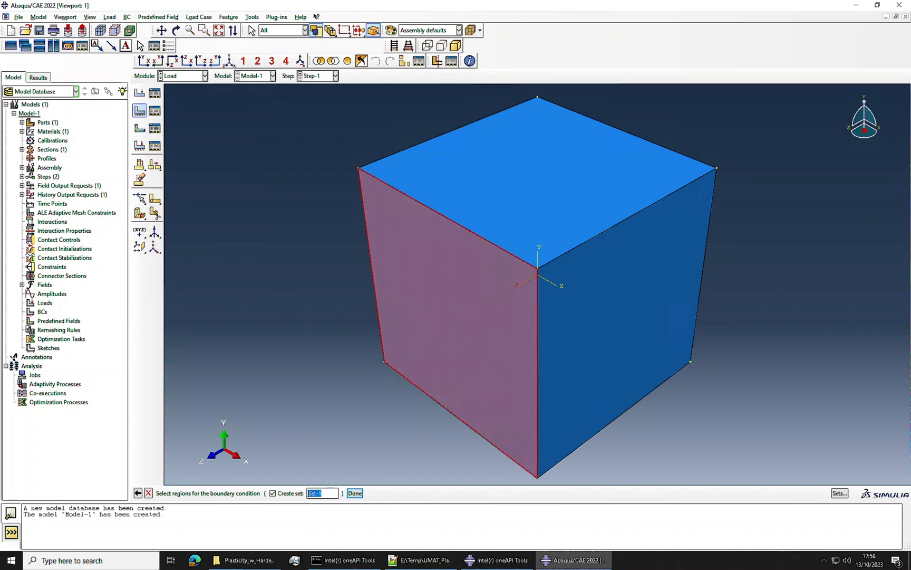
{"action": "left_click", "coordinate": [355, 492]}
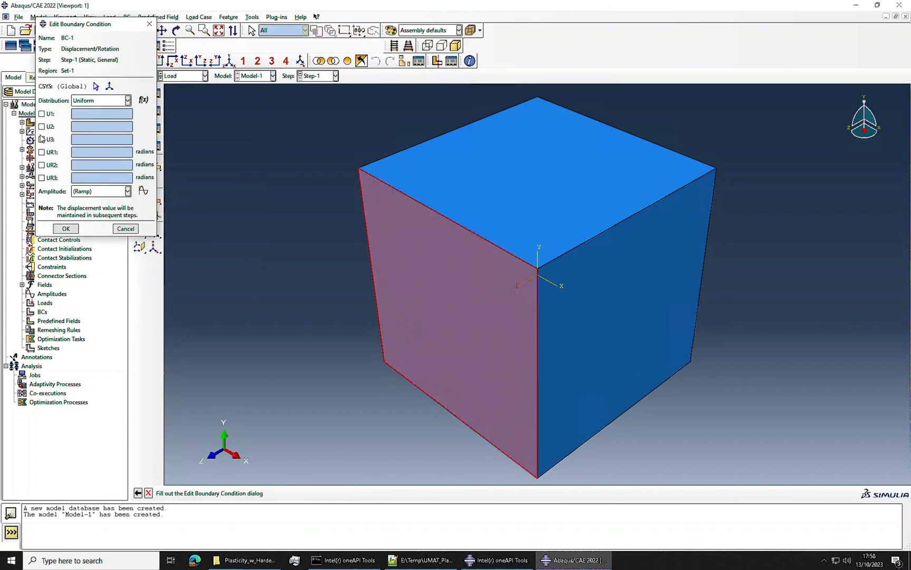
{"action": "left_click", "coordinate": [42, 139]}
{"action": "left_click", "coordinate": [66, 228]}
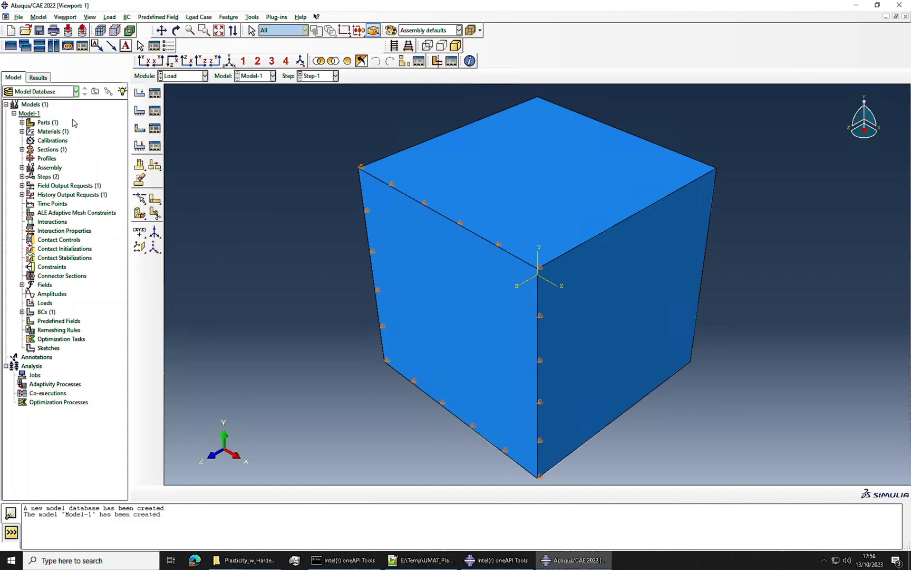
Step: Create a Displacement/Rotation boundary condition in Step-1 on the cube's X-facing face, with U1 set to 0
{"action": "left_click", "coordinate": [139, 109]}
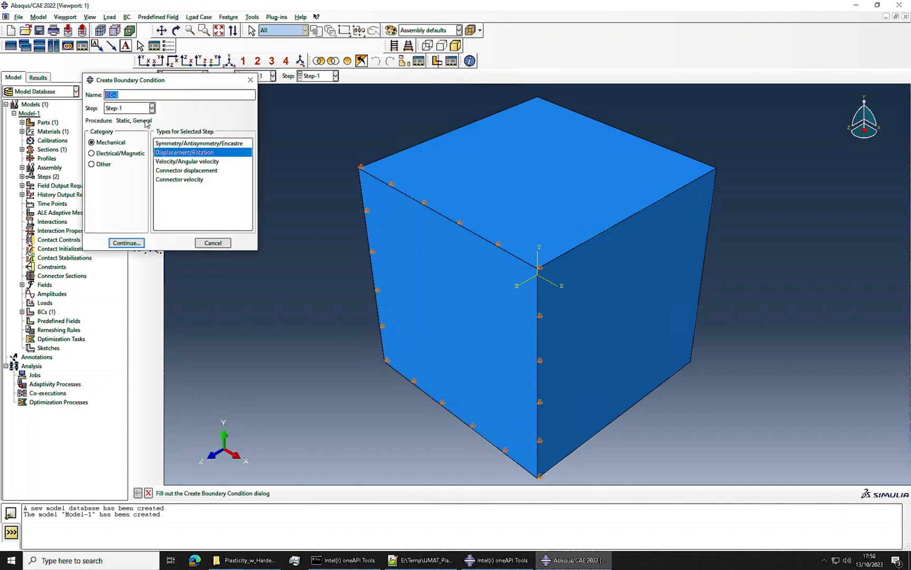
{"action": "left_click", "coordinate": [124, 242]}
{"action": "left_click", "coordinate": [641, 314]}
{"action": "left_click", "coordinate": [355, 492]}
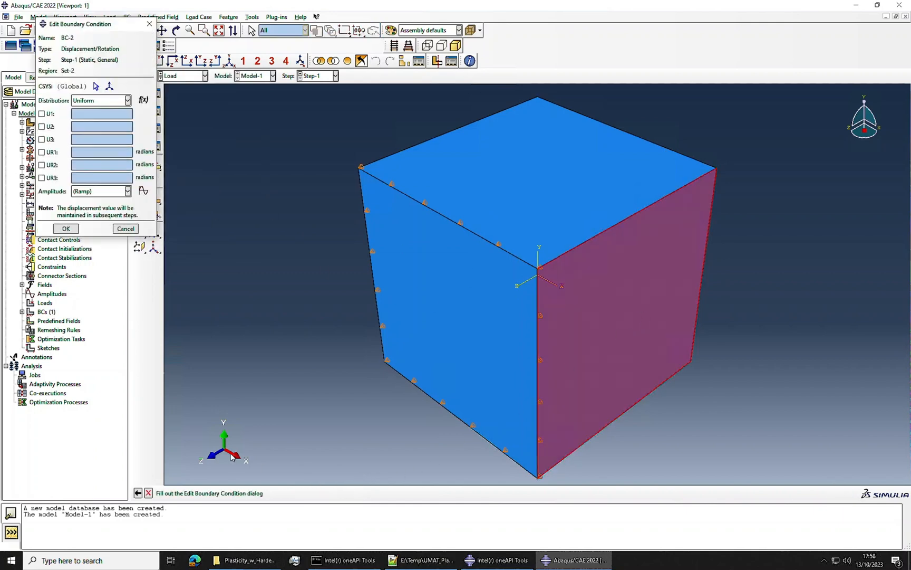
{"action": "left_click", "coordinate": [42, 114]}
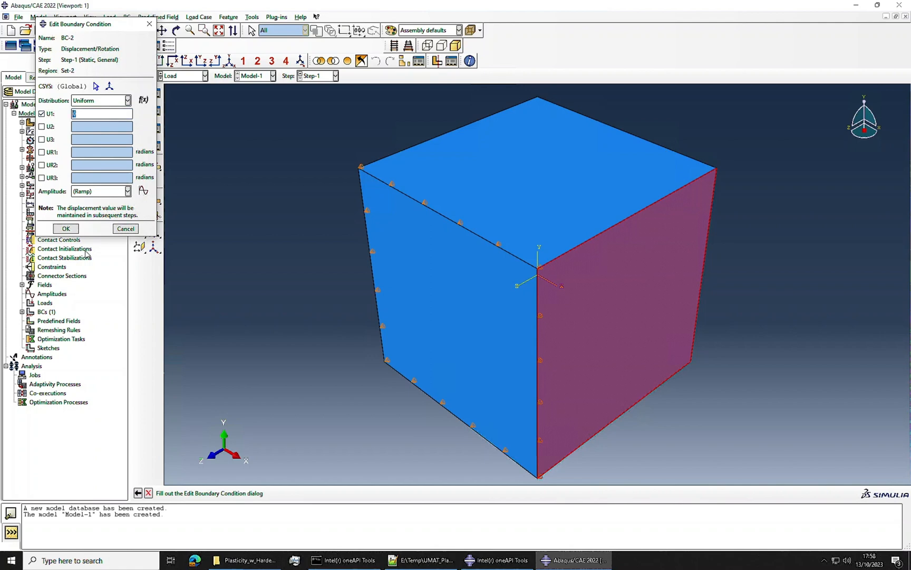
{"action": "left_click", "coordinate": [66, 228]}
Step: Create a Displacement/Rotation boundary condition in Step-1 on the cube's bottom face, constraining U2
{"action": "left_click", "coordinate": [176, 30]}
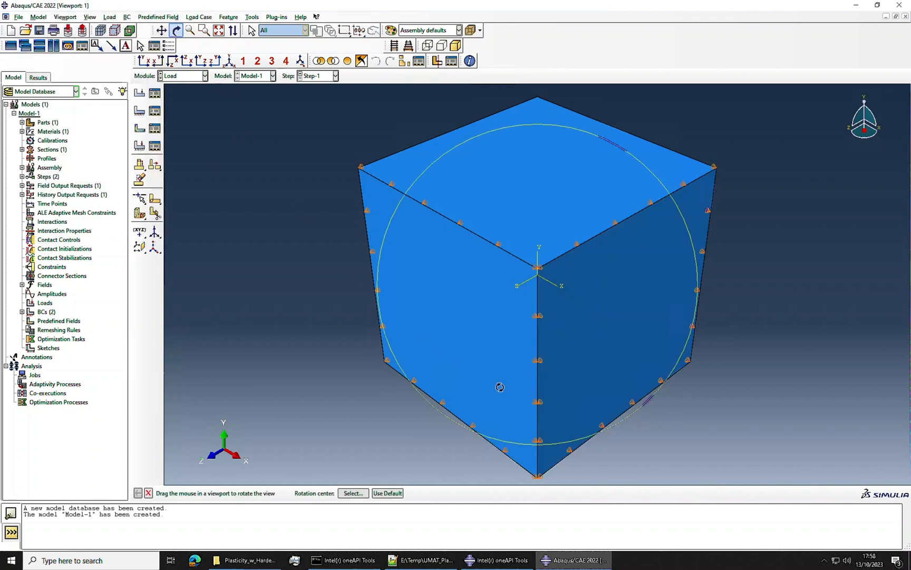
{"action": "mouse_move", "coordinate": [500, 386]}
{"action": "left_mouse_down"}
{"action": "mouse_move", "coordinate": [509, 277]}
{"action": "mouse_move", "coordinate": [498, 385]}
{"action": "left_mouse_up"}
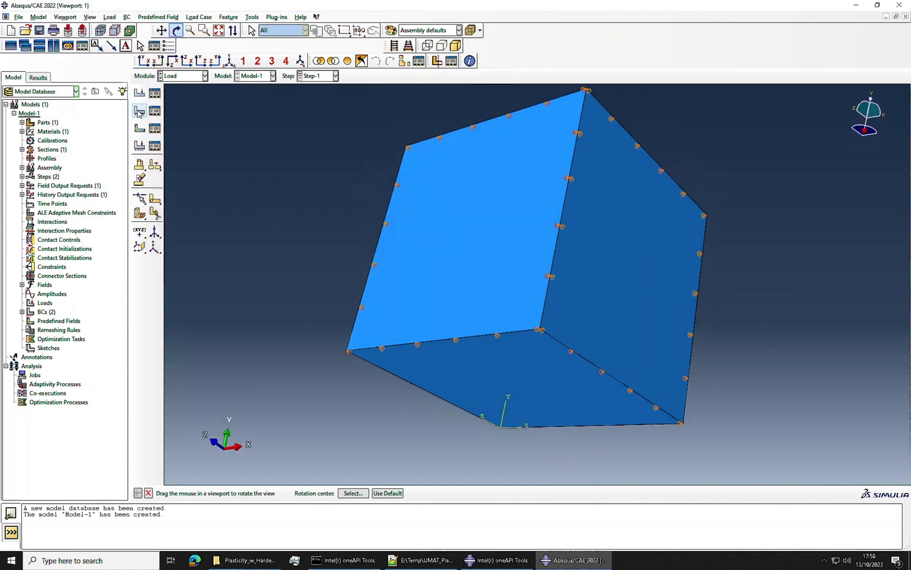
{"action": "left_click", "coordinate": [177, 30]}
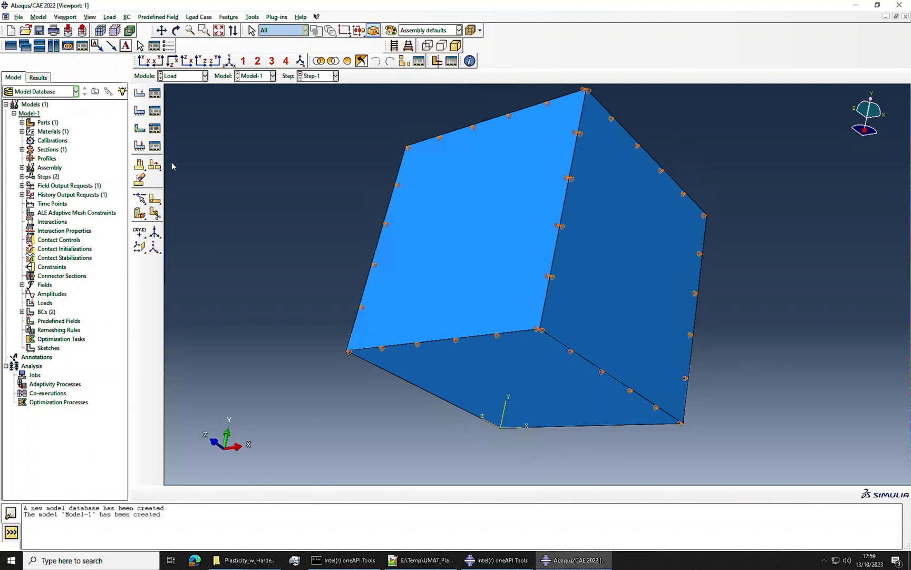
{"action": "left_click", "coordinate": [140, 110]}
{"action": "left_click", "coordinate": [125, 244]}
{"action": "left_click", "coordinate": [484, 387]}
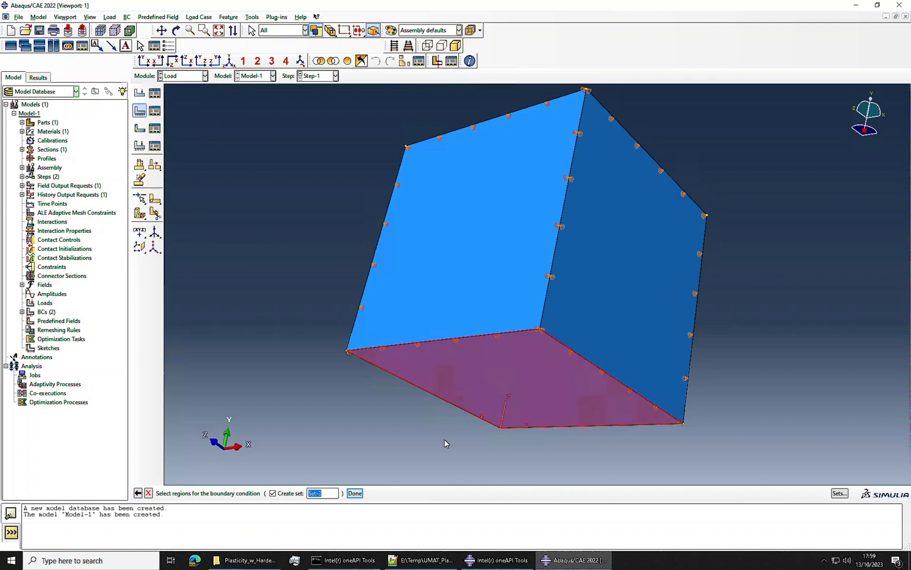
{"action": "left_click", "coordinate": [354, 493]}
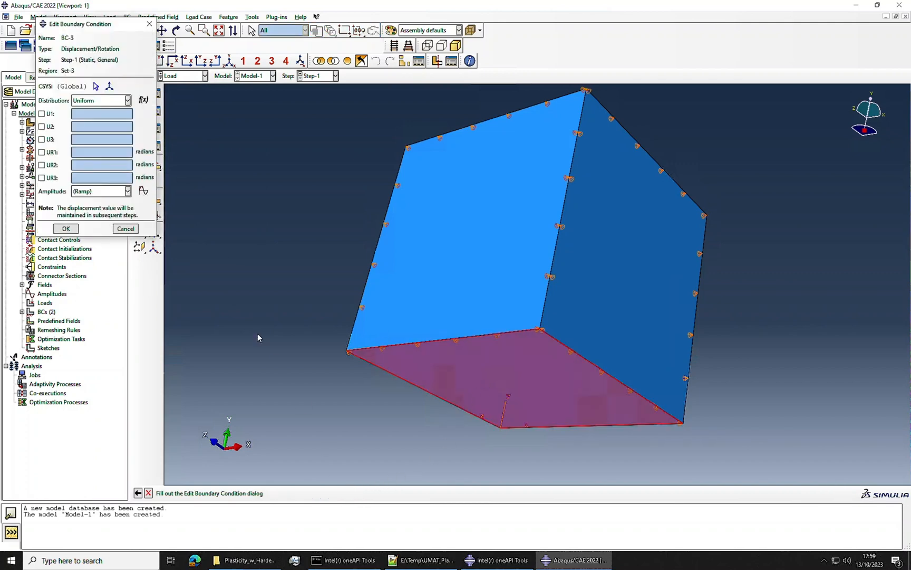
{"action": "left_click", "coordinate": [41, 126]}
{"action": "left_click", "coordinate": [62, 229]}
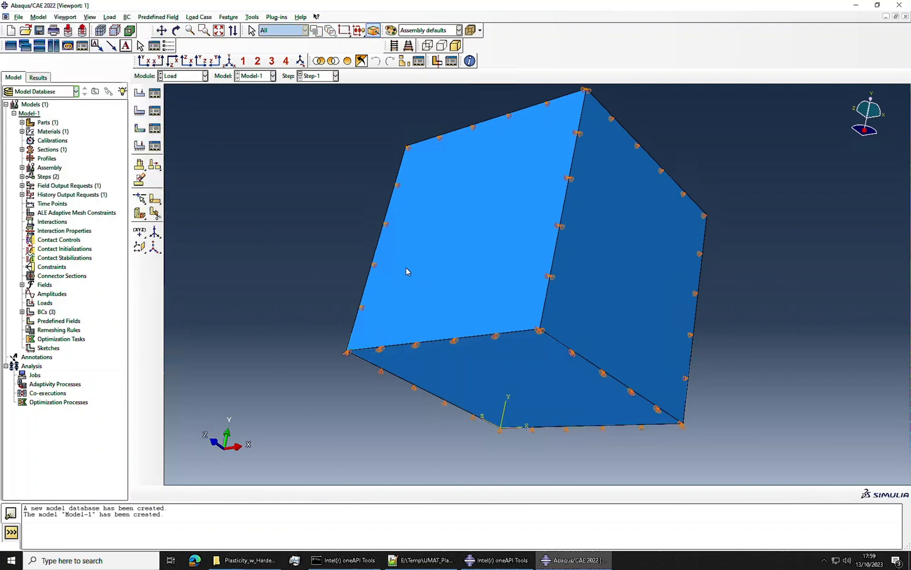
Step: Create a Displacement/Rotation boundary condition in Step-1 on the back face opposite the U3-constrained one, with U3 set to -0.5
{"action": "left_click", "coordinate": [177, 30]}
{"action": "left_click_drag", "start_coordinate": [542, 170], "coordinate": [576, 285]}
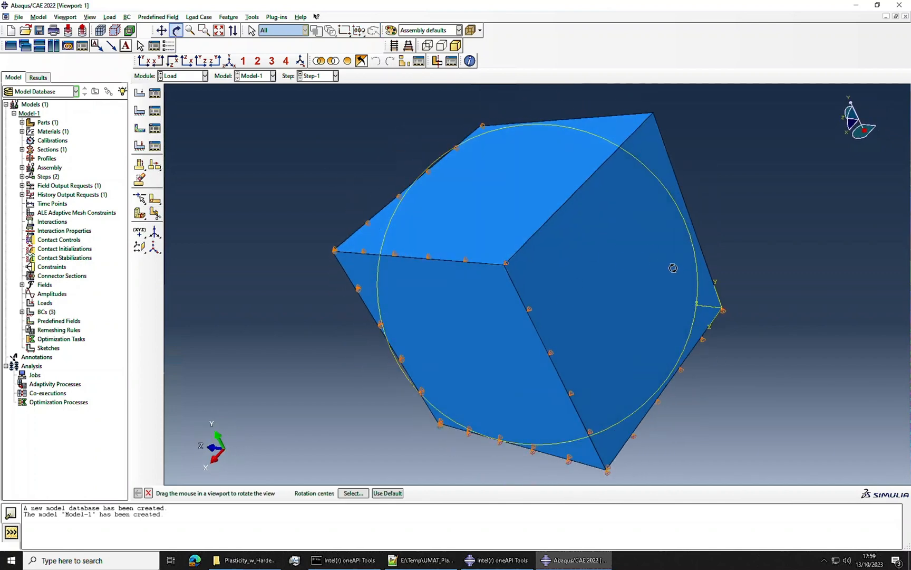
{"action": "left_click", "coordinate": [176, 30]}
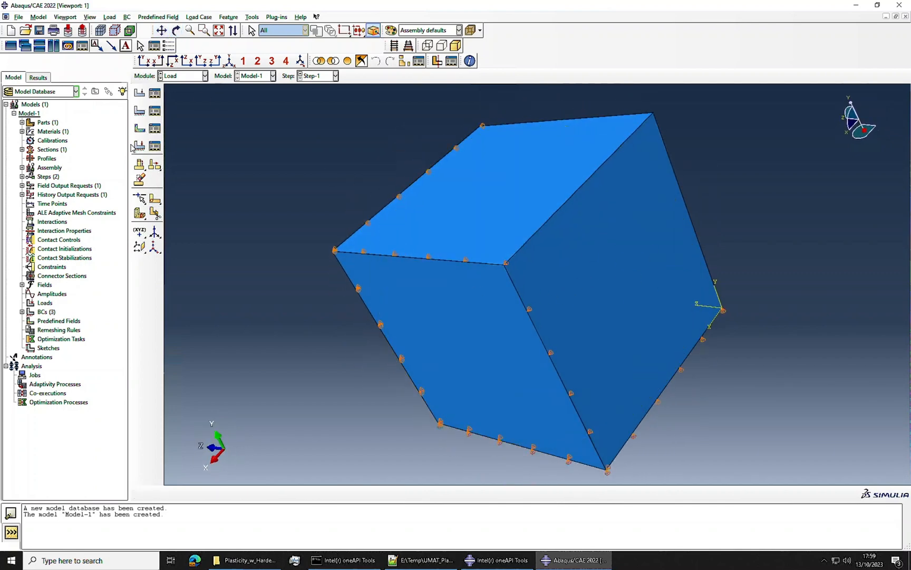
{"action": "left_click", "coordinate": [140, 111]}
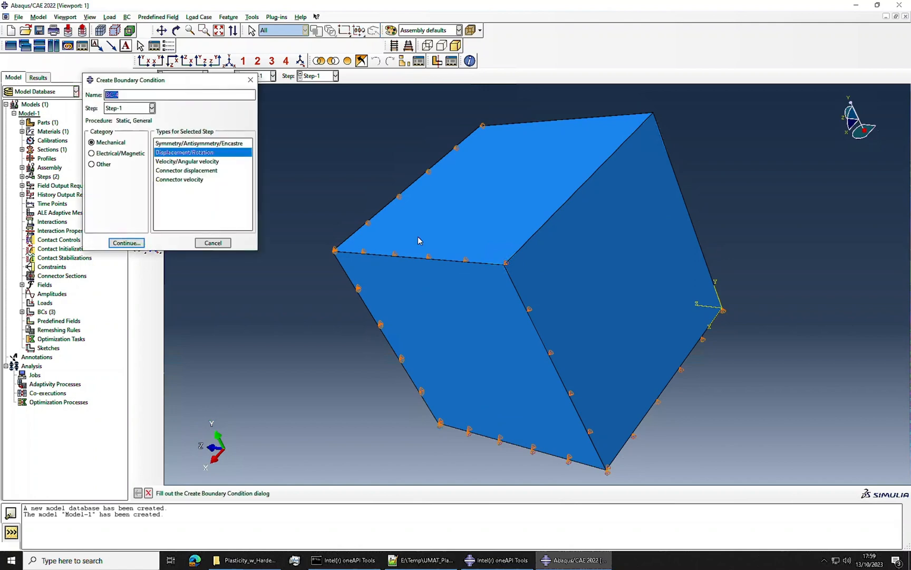
{"action": "left_click", "coordinate": [127, 243]}
{"action": "left_click", "coordinate": [585, 283]}
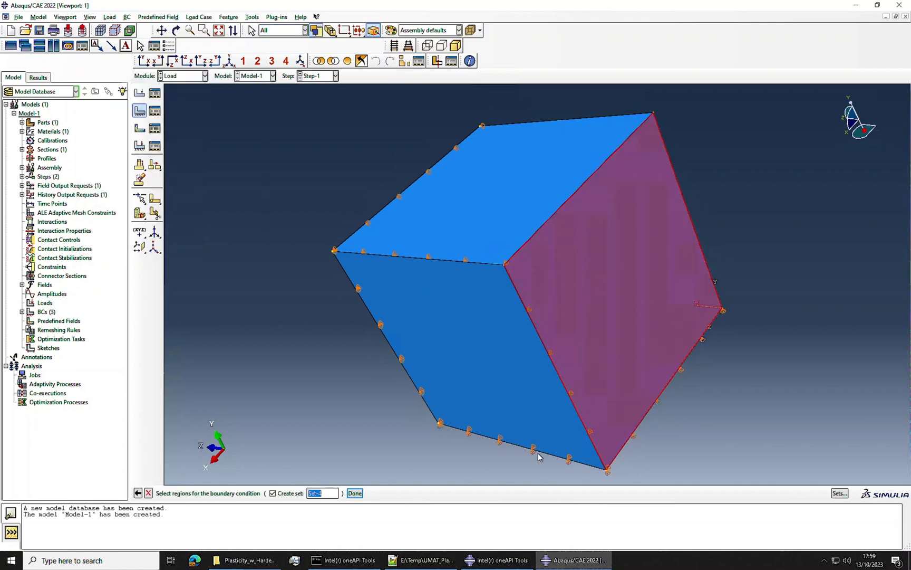
{"action": "left_click", "coordinate": [355, 494]}
{"action": "left_click", "coordinate": [42, 139]}
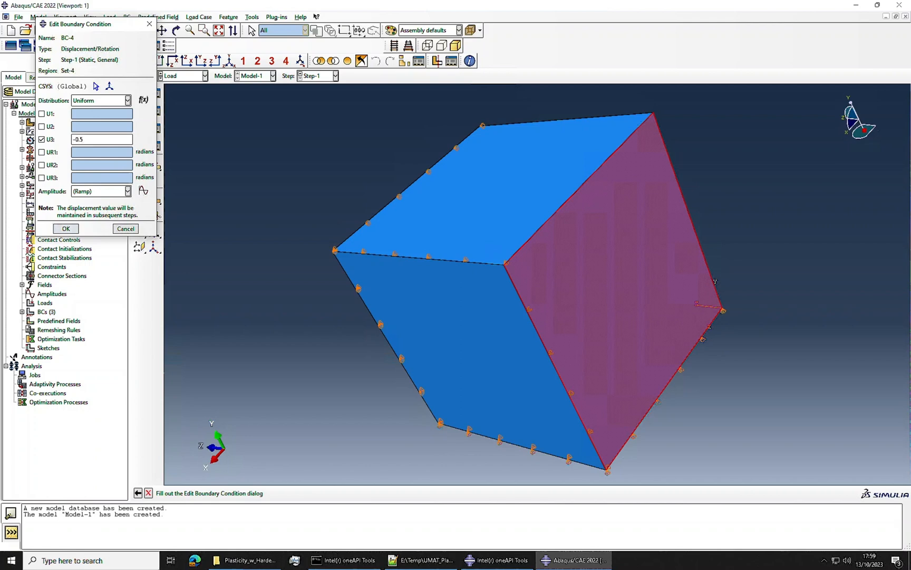
{"action": "left_click", "coordinate": [67, 229]}
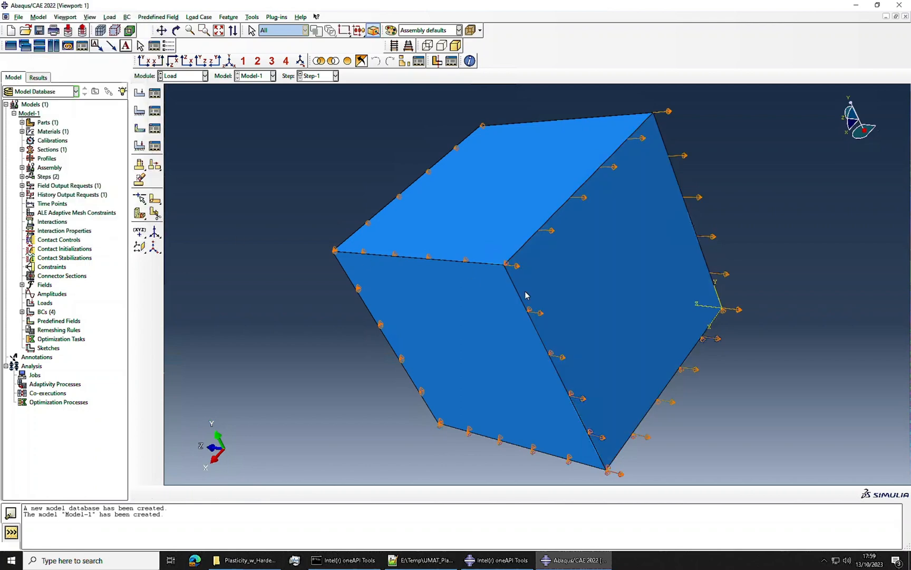
Step: Seed Part-1 globally so that each cube edge holds one element, and mesh the part
{"action": "left_click", "coordinate": [229, 60]}
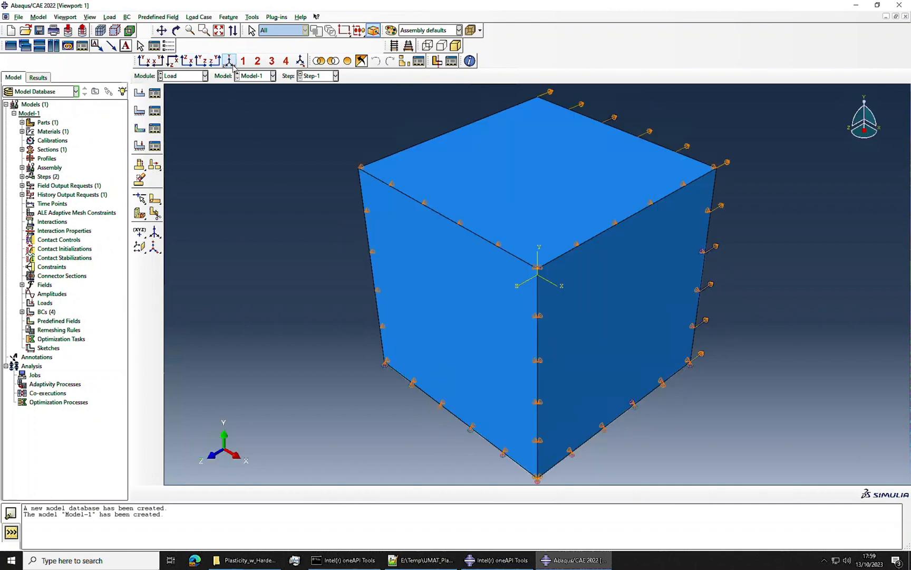
{"action": "left_click", "coordinate": [189, 77]}
{"action": "left_click", "coordinate": [177, 140]}
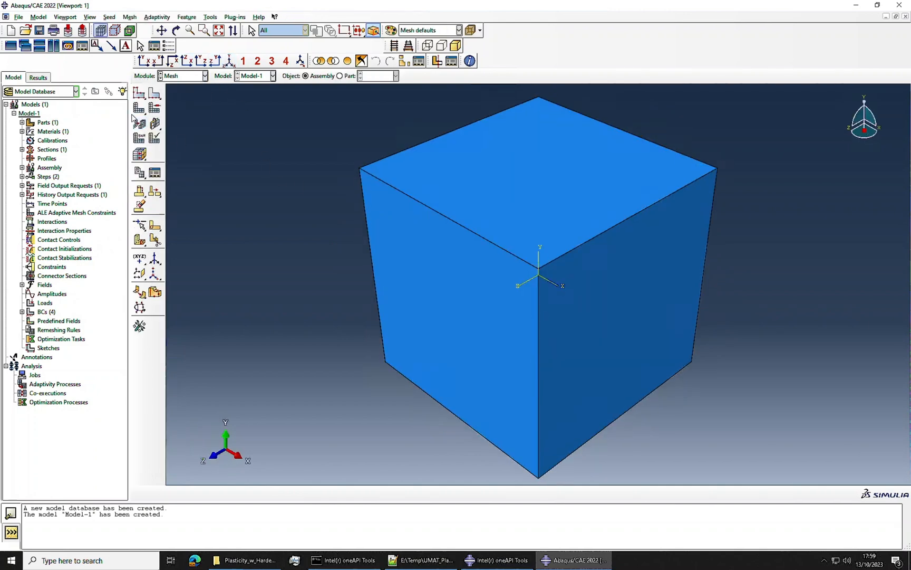
{"action": "left_click", "coordinate": [454, 298]}
{"action": "left_click", "coordinate": [353, 76]}
{"action": "left_click", "coordinate": [140, 92]}
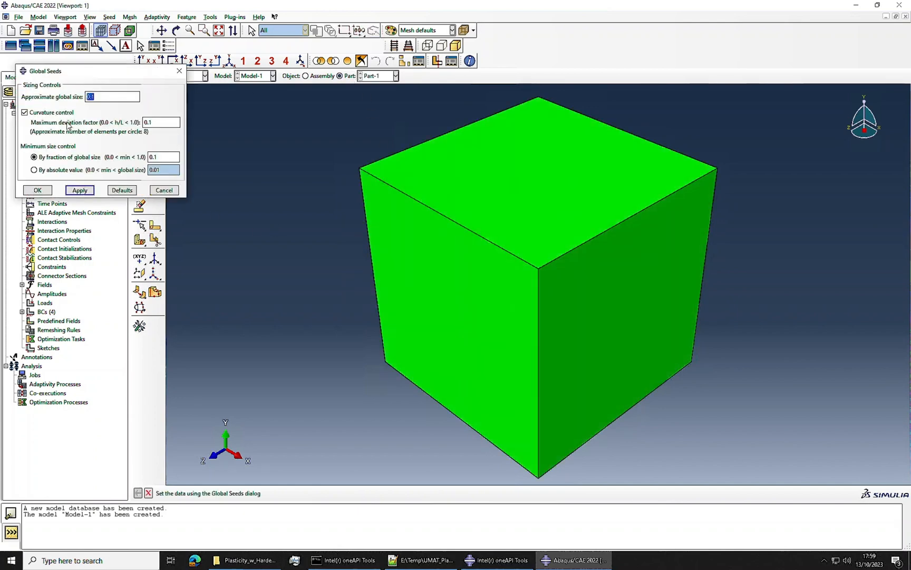
{"action": "left_click", "coordinate": [37, 190]}
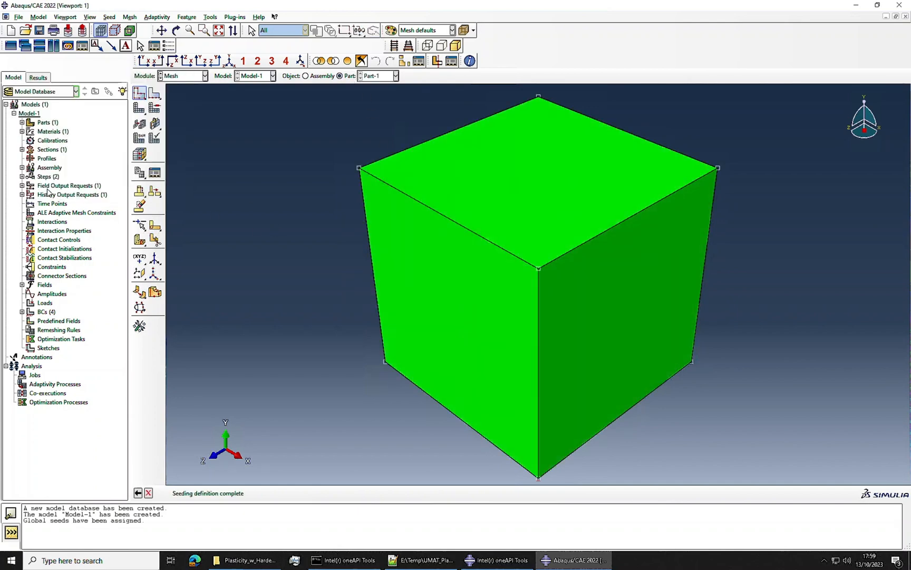
{"action": "left_click", "coordinate": [139, 109]}
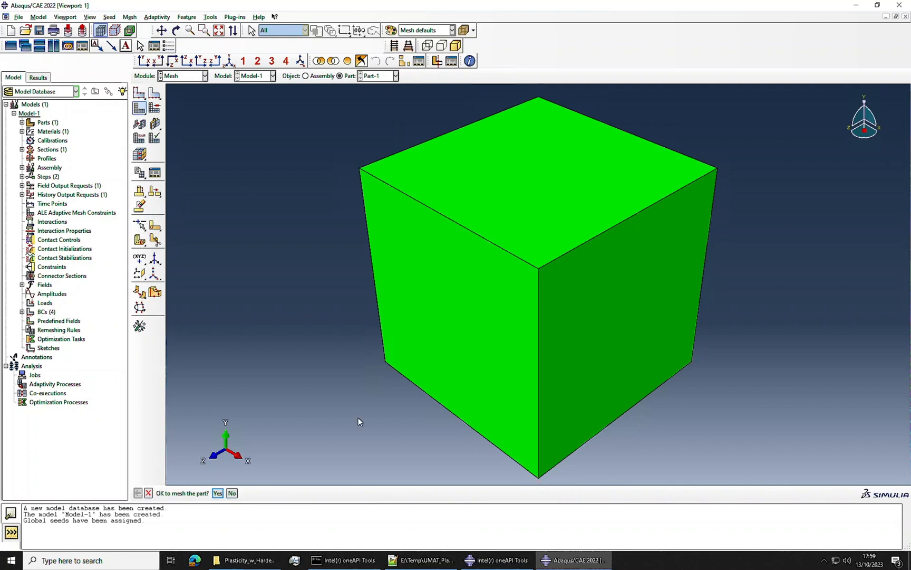
{"action": "left_click", "coordinate": [217, 493]}
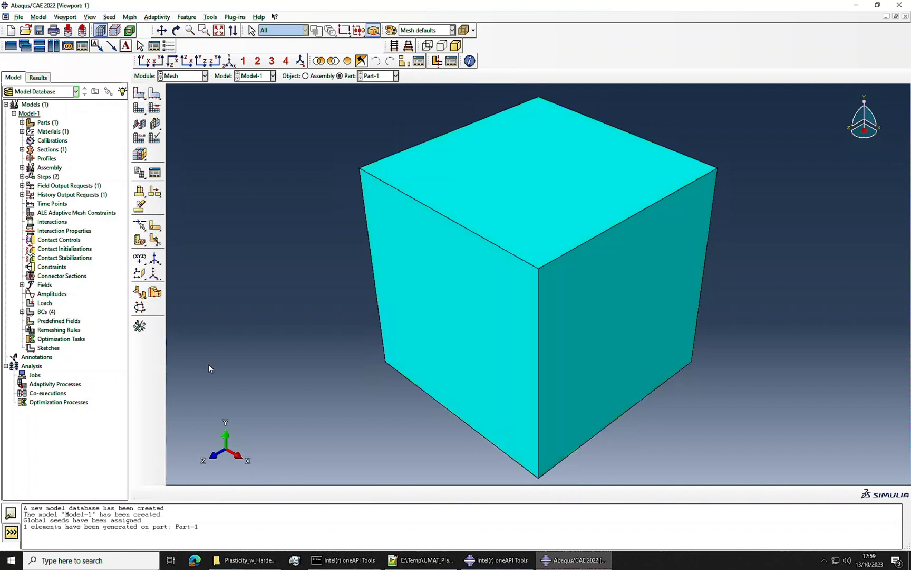
Step: Create a full-analysis job named 1Elem_Default for Model-1 with full nodal output precision
{"action": "left_click", "coordinate": [192, 76]}
{"action": "left_click", "coordinate": [179, 156]}
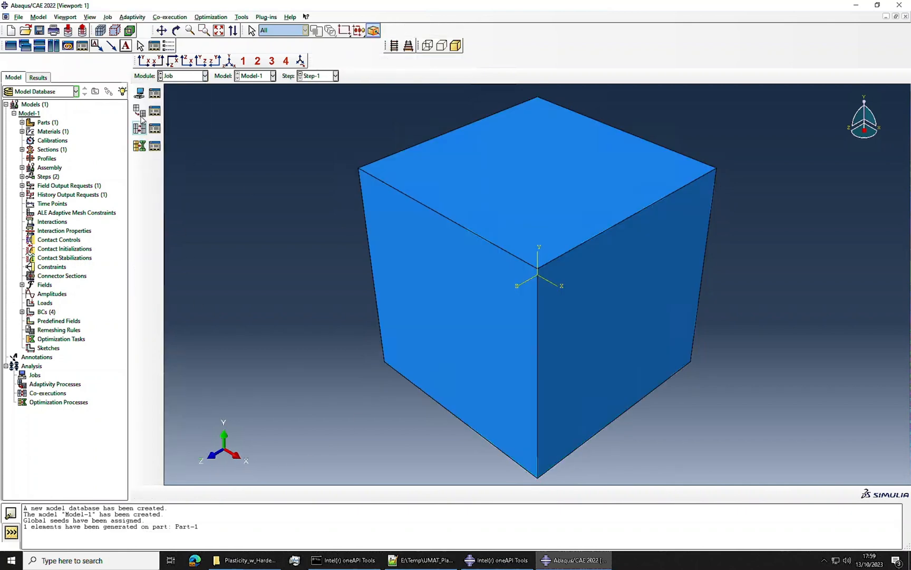
{"action": "left_click", "coordinate": [155, 93]}
{"action": "left_click", "coordinate": [273, 258]}
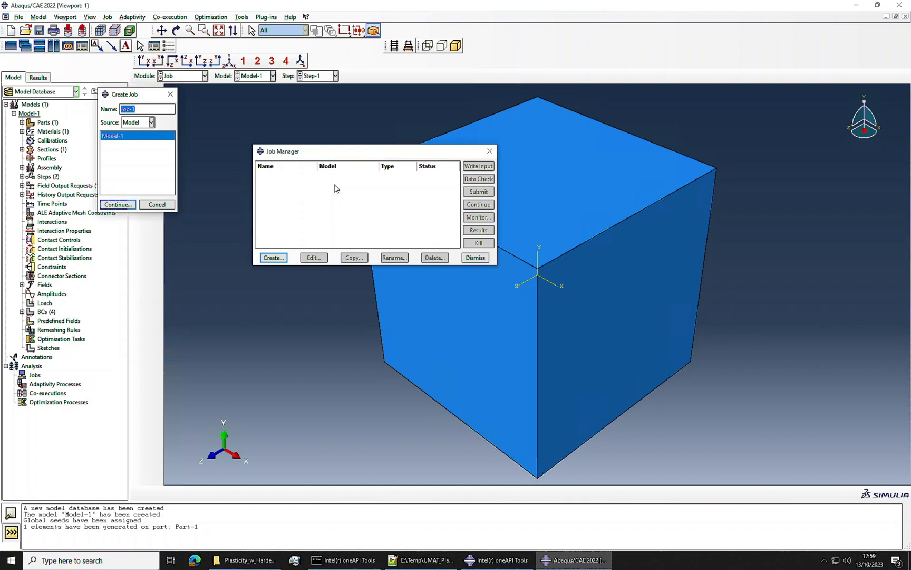
{"action": "type", "text": "1Elem_Default"}
{"action": "left_click", "coordinate": [129, 204]}
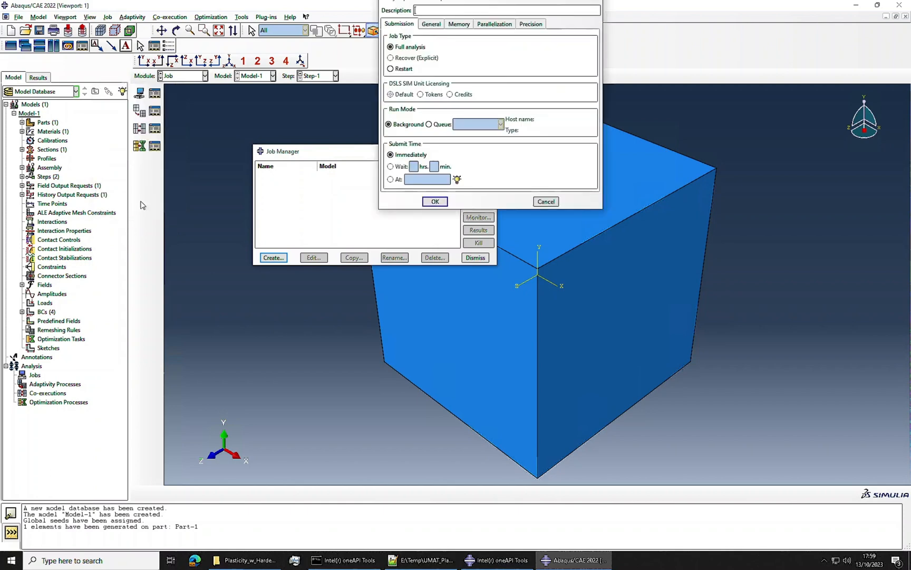
{"action": "left_click", "coordinate": [529, 24]}
{"action": "left_click", "coordinate": [475, 51]}
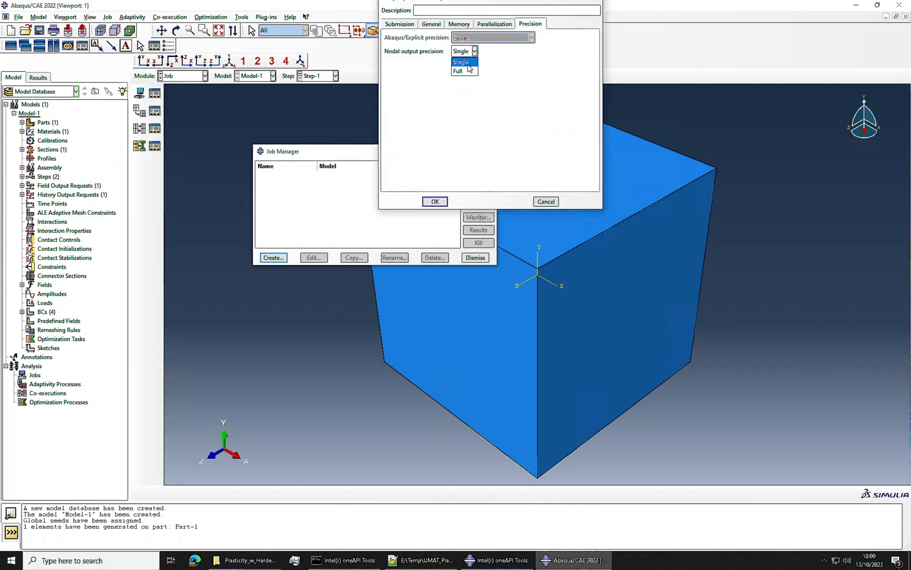
{"action": "left_click", "coordinate": [458, 71]}
{"action": "left_click", "coordinate": [435, 201]}
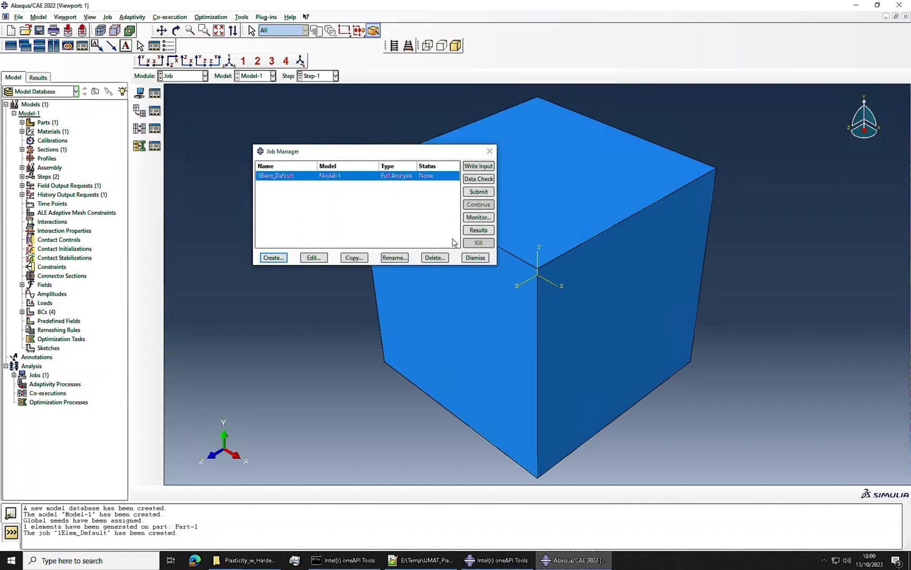
Step: Submit the 1Elem_Default job and display its results as contours on the deformed shape
{"action": "left_click", "coordinate": [481, 193]}
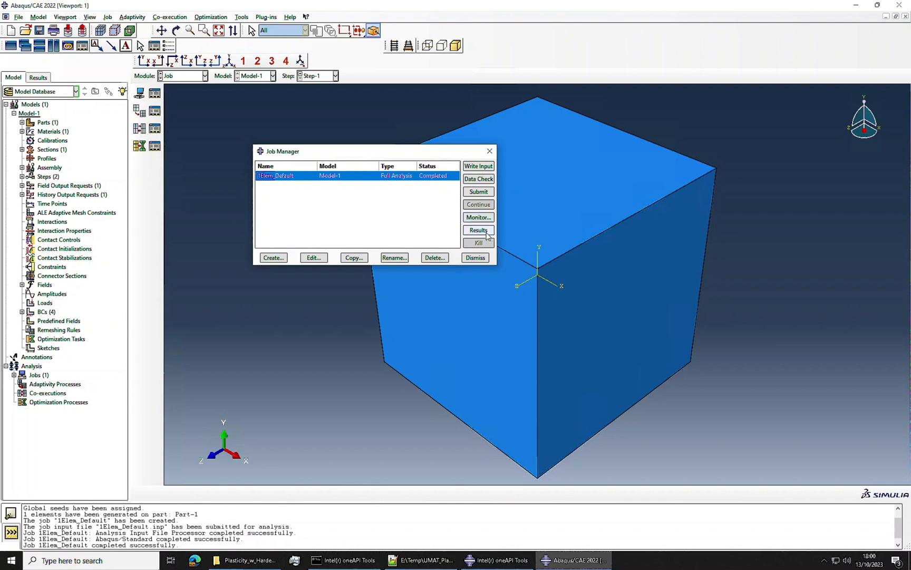
{"action": "left_click", "coordinate": [479, 229]}
{"action": "left_click", "coordinate": [139, 144]}
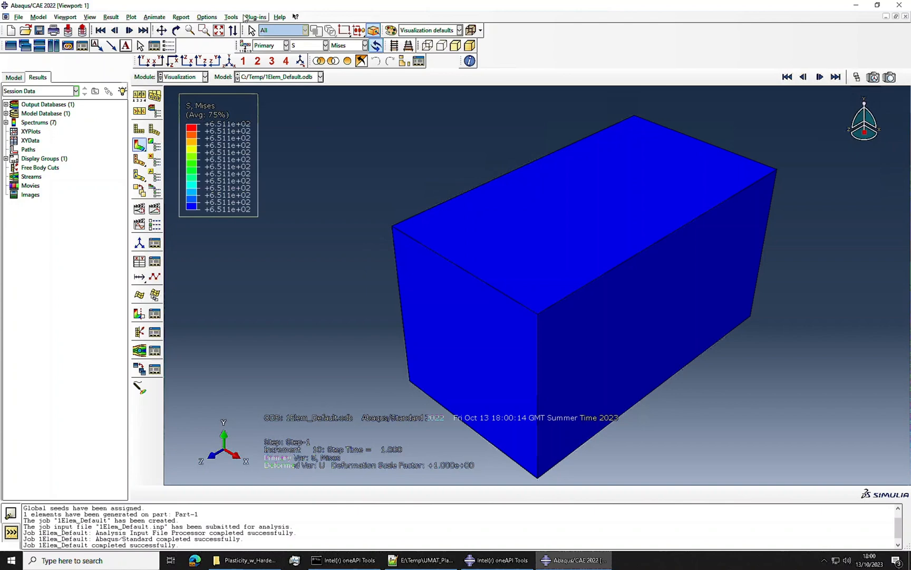
Step: Start creating XY data from the ODB field output of 1Elem_Default.odb
{"action": "left_click", "coordinate": [232, 17]}
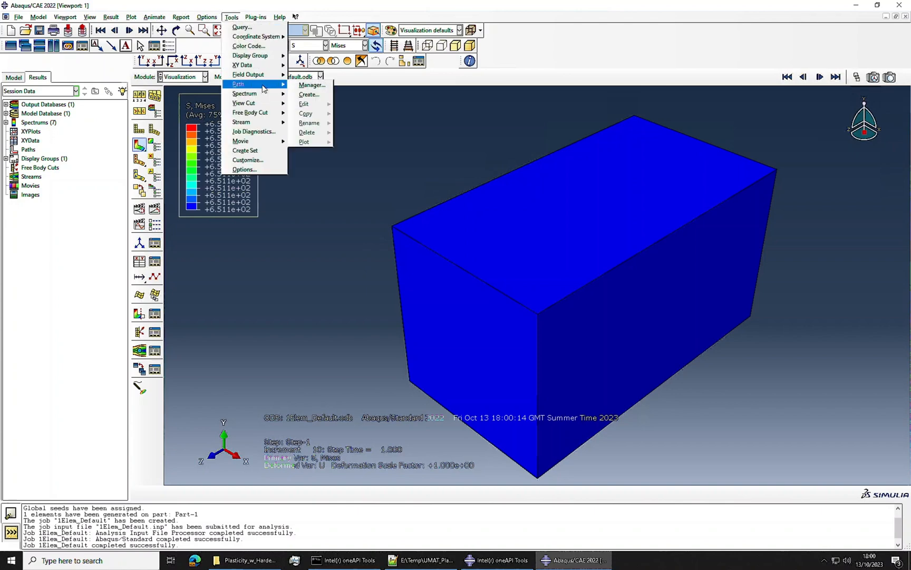
{"action": "mouse_move", "coordinate": [268, 78]}
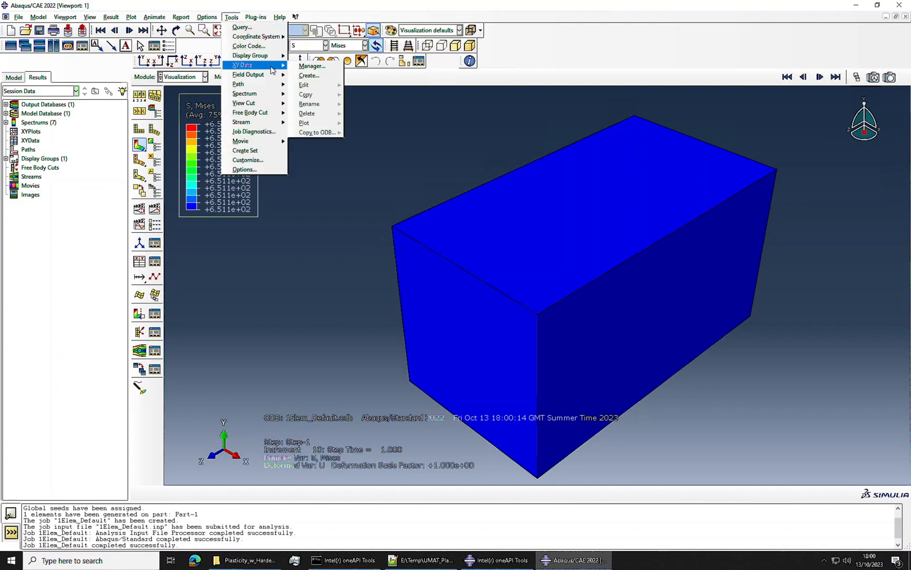
{"action": "left_click", "coordinate": [312, 66]}
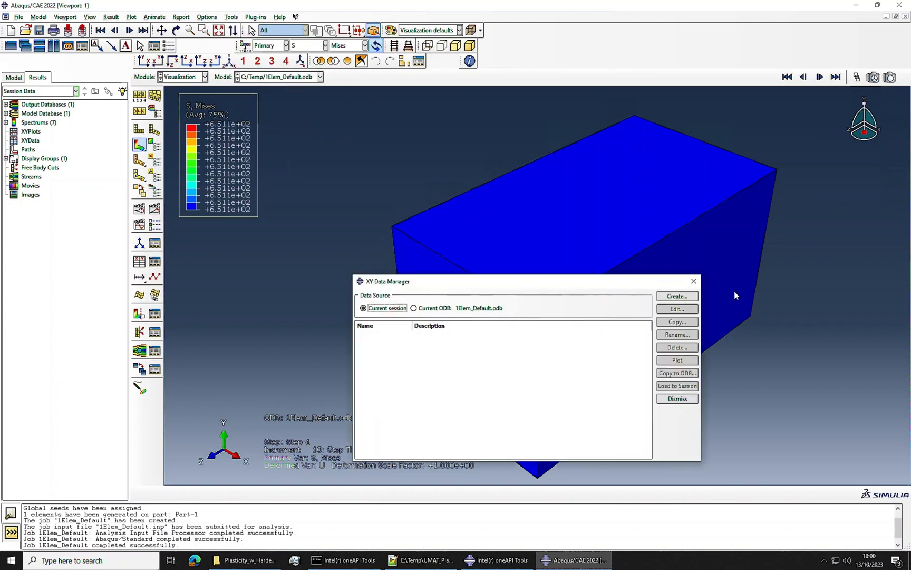
{"action": "left_click", "coordinate": [677, 296]}
{"action": "left_click", "coordinate": [544, 86]}
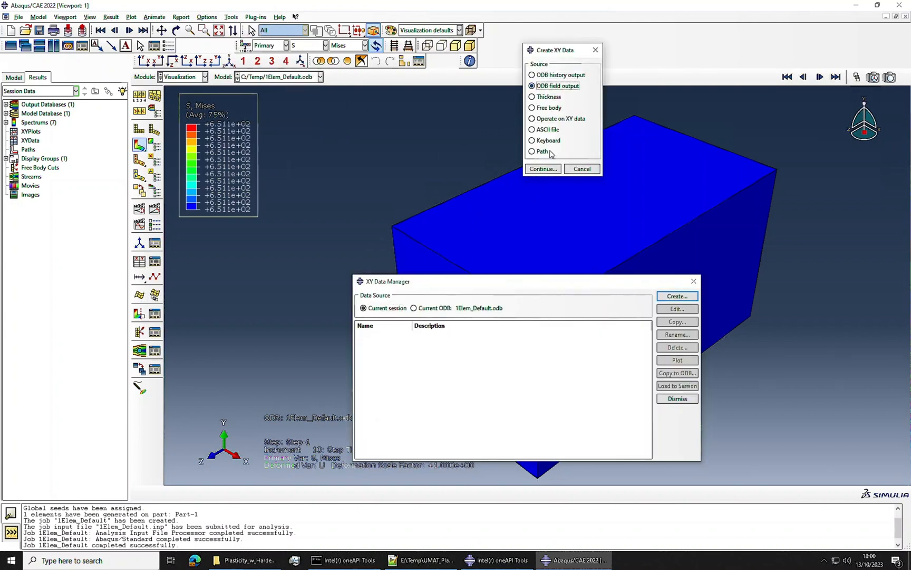
{"action": "left_click", "coordinate": [543, 168]}
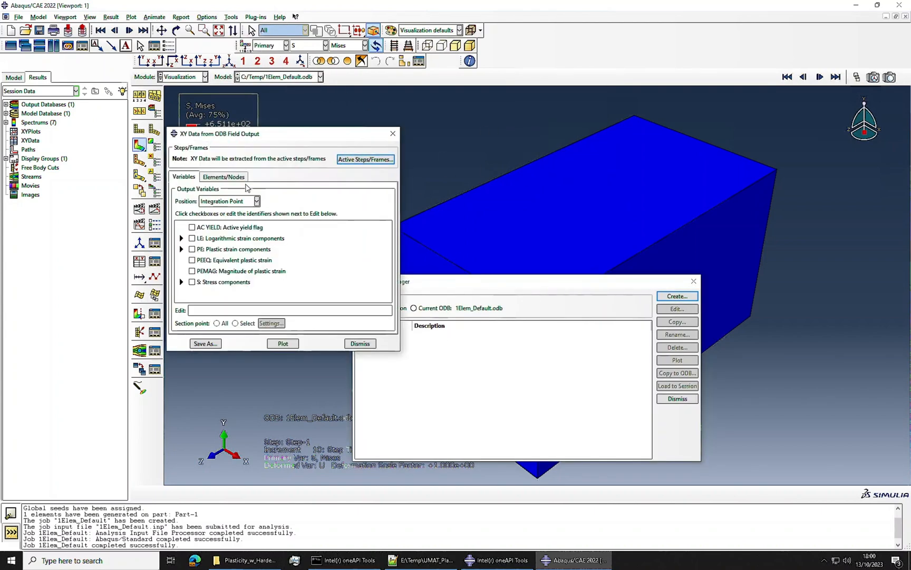
Step: Select the logarithmic strain component LE33 and the stress component S33 at the integration point as output variables
{"action": "left_click", "coordinate": [182, 239]}
{"action": "scroll", "coordinate": [205, 273], "scroll_direction": "down", "scroll_amount": 3}
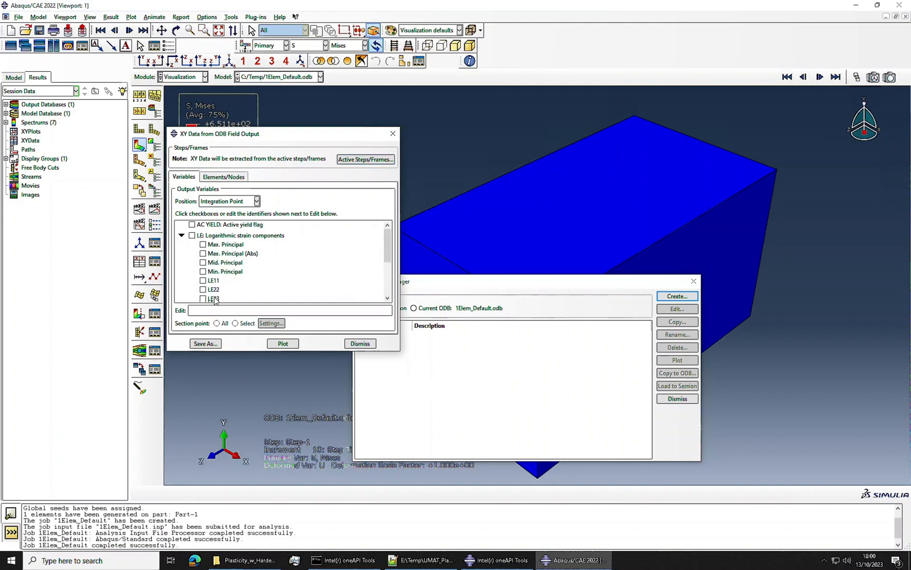
{"action": "left_click", "coordinate": [203, 273]}
{"action": "scroll", "coordinate": [204, 274], "scroll_direction": "down", "scroll_amount": 2}
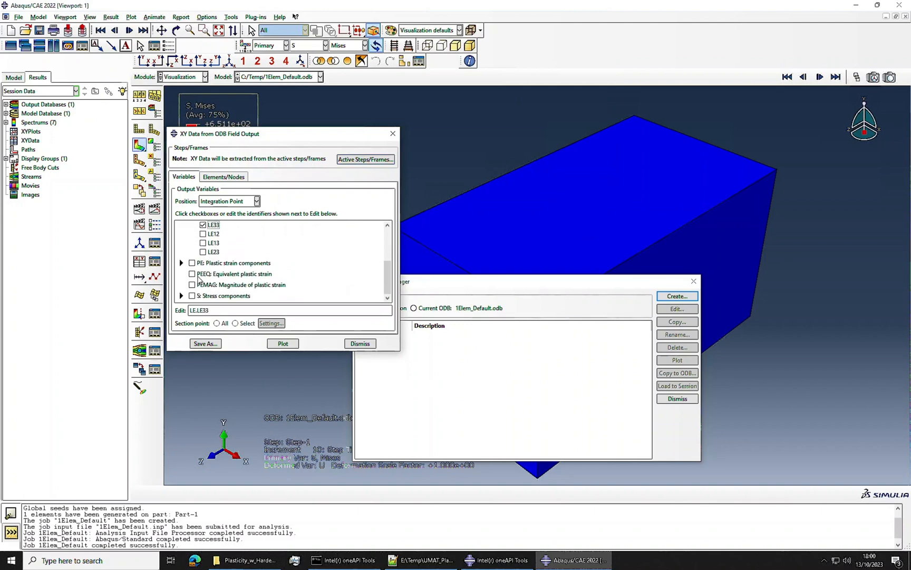
{"action": "left_click", "coordinate": [181, 295]}
{"action": "scroll", "coordinate": [211, 253], "scroll_direction": "down", "scroll_amount": 2}
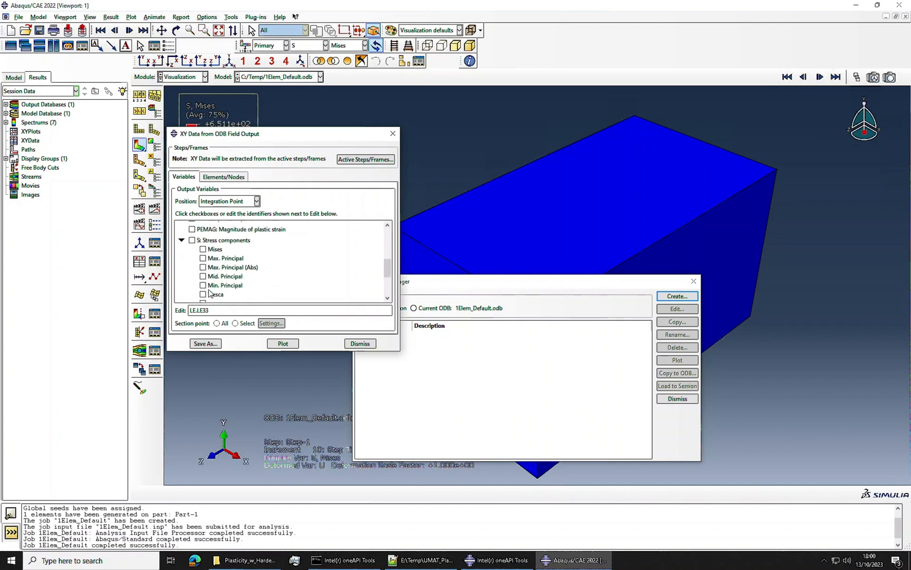
{"action": "scroll", "coordinate": [225, 260], "scroll_direction": "down", "scroll_amount": 3}
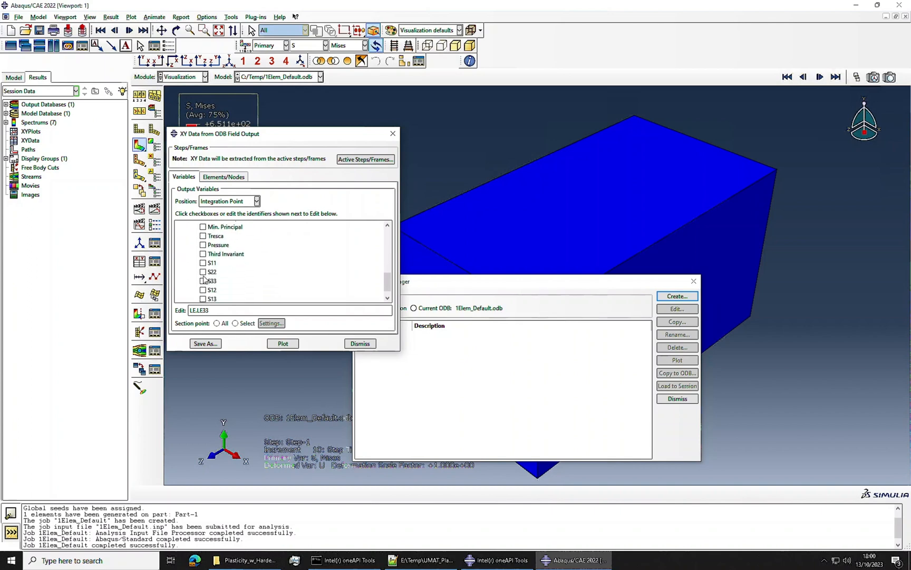
{"action": "left_click", "coordinate": [203, 280]}
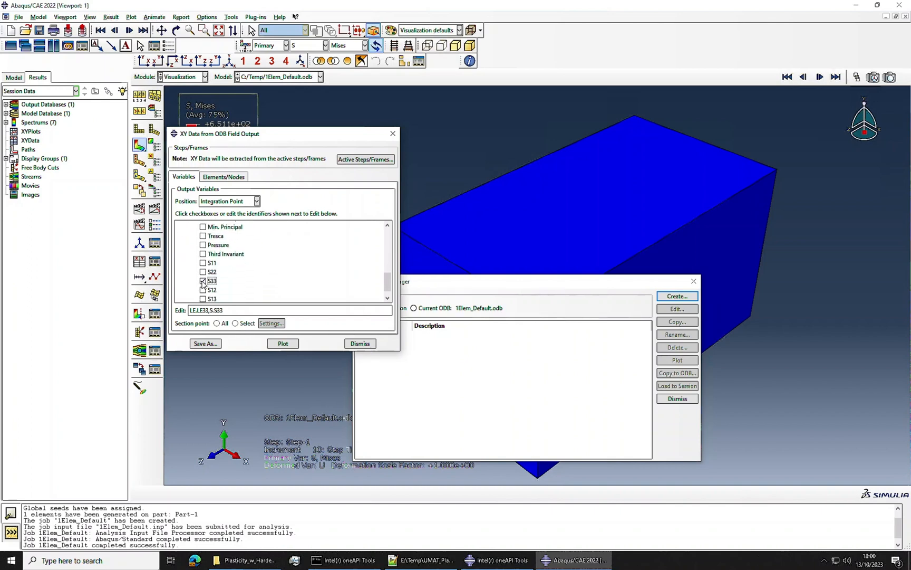
Step: Try to save the LE33 and S33 XY data using the as is operation
{"action": "left_click", "coordinate": [205, 344]}
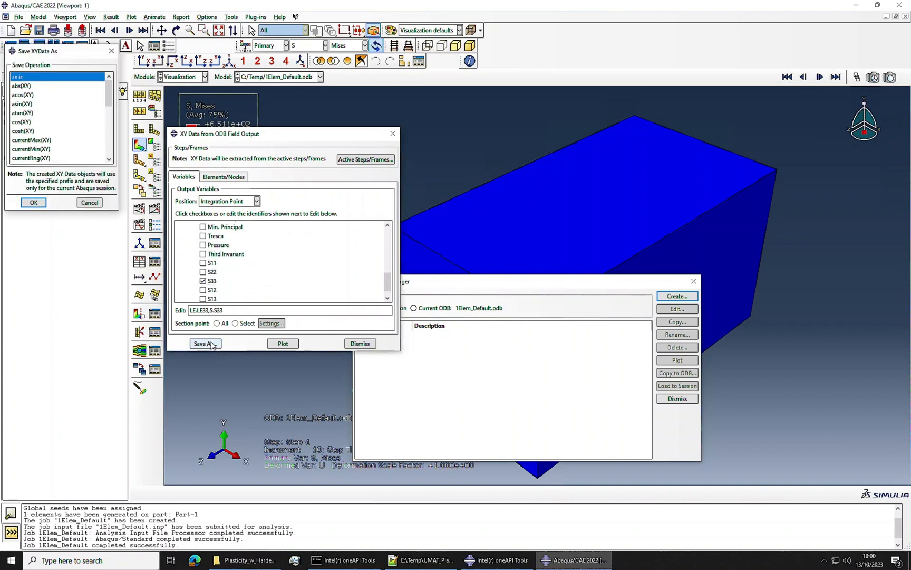
{"action": "left_click", "coordinate": [34, 203]}
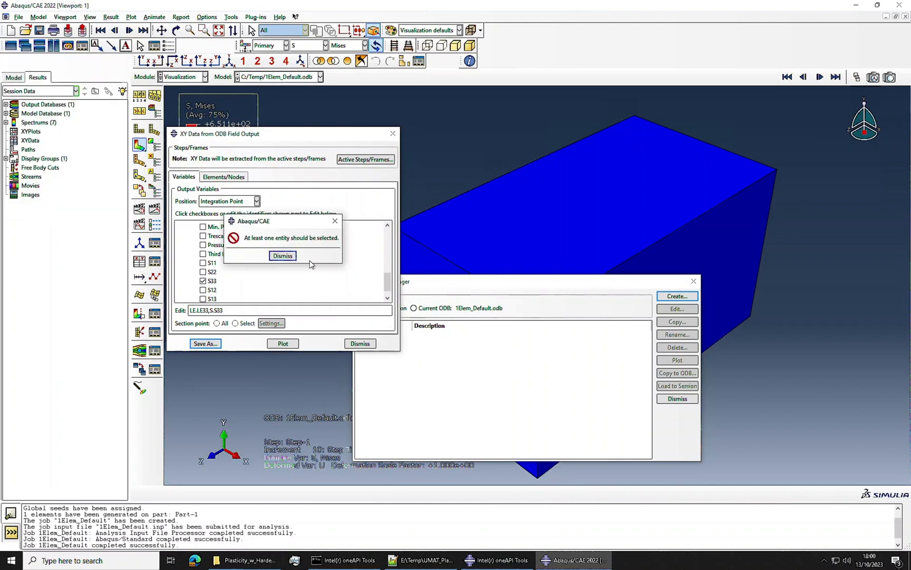
{"action": "left_click", "coordinate": [283, 259]}
Step: Pick the cube element in the viewport as the data source and save its LE33 and S33 XY data as is
{"action": "left_click", "coordinate": [223, 177]}
{"action": "left_click", "coordinate": [252, 203]}
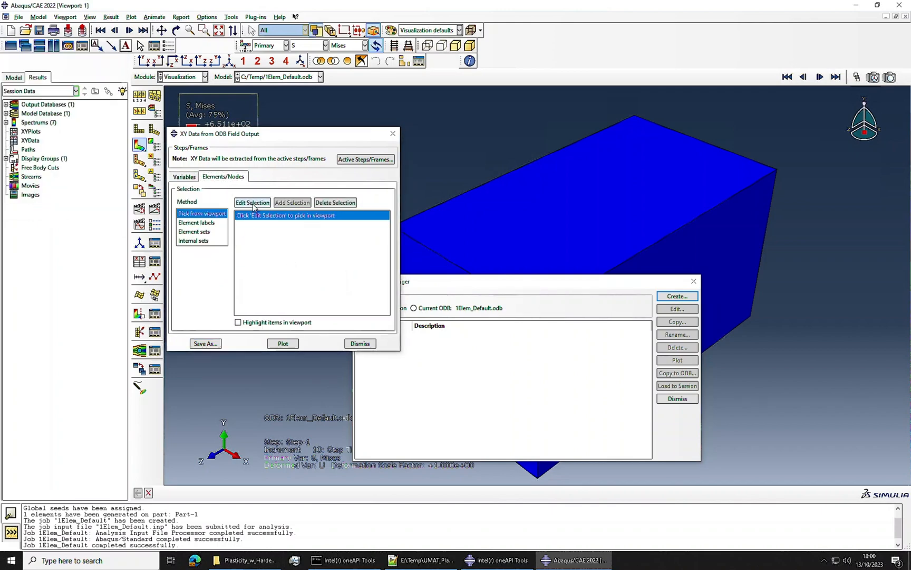
{"action": "left_click", "coordinate": [568, 255]}
{"action": "left_click", "coordinate": [305, 492]}
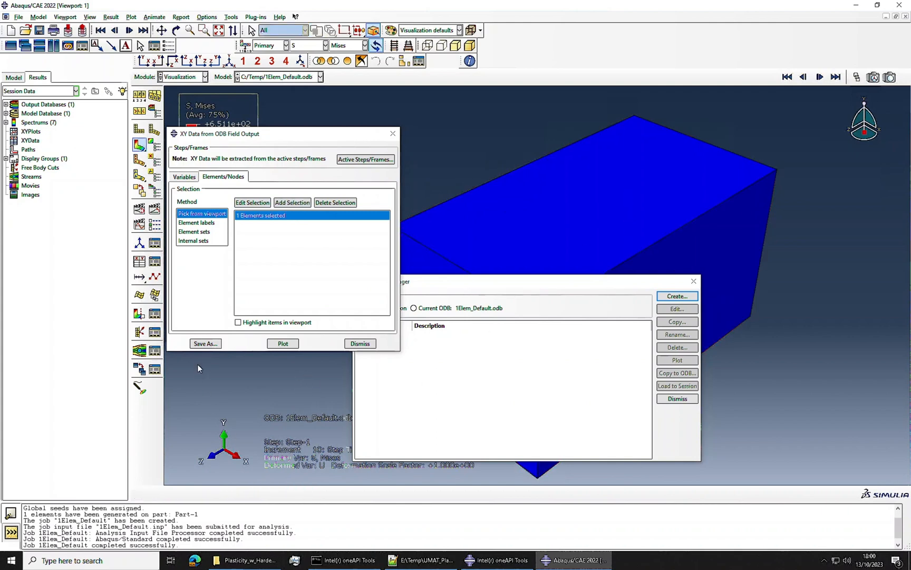
{"action": "left_click", "coordinate": [205, 344]}
{"action": "left_click", "coordinate": [32, 218]}
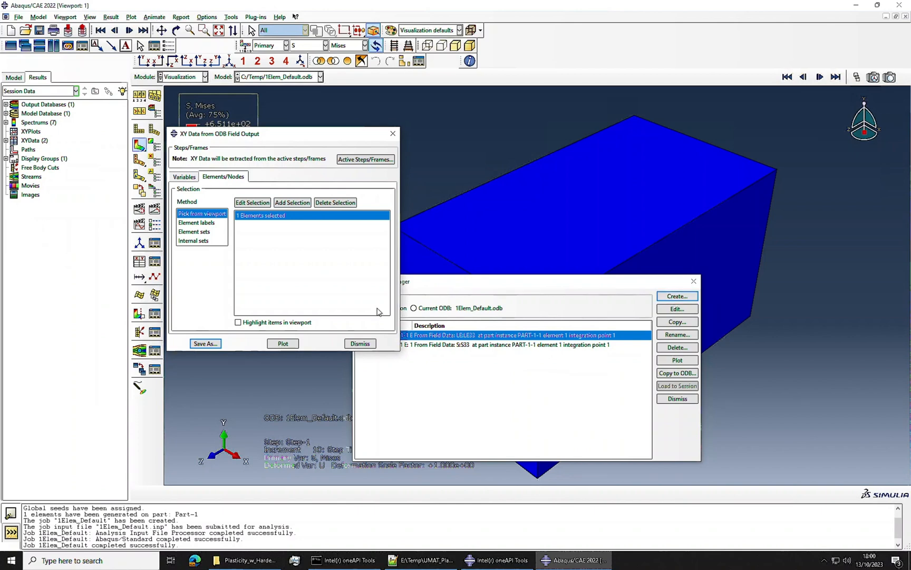
{"action": "left_click", "coordinate": [360, 343]}
Step: Operate on XY data to build a combine expression with the LE33 data first and the S33 data second
{"action": "left_click", "coordinate": [677, 295]}
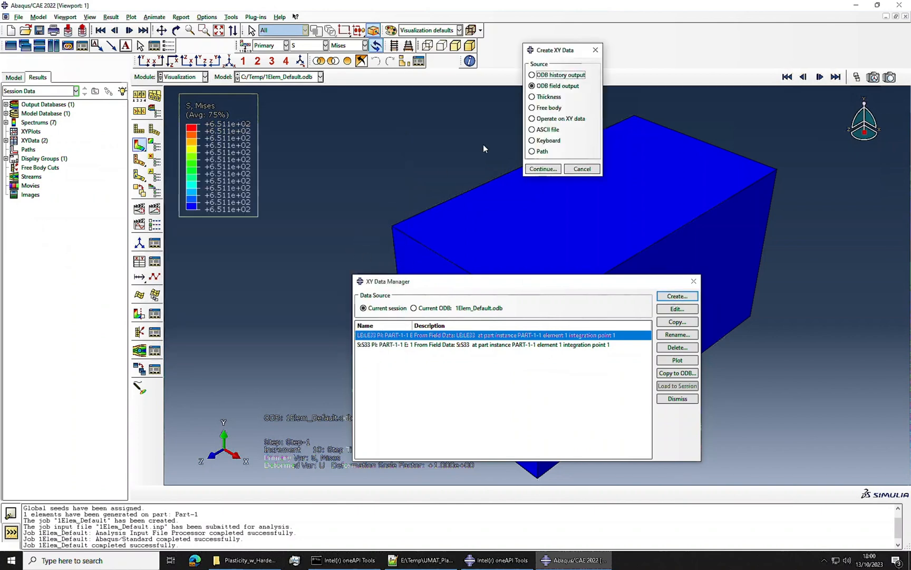
{"action": "left_click", "coordinate": [551, 121]}
{"action": "left_click", "coordinate": [536, 168]}
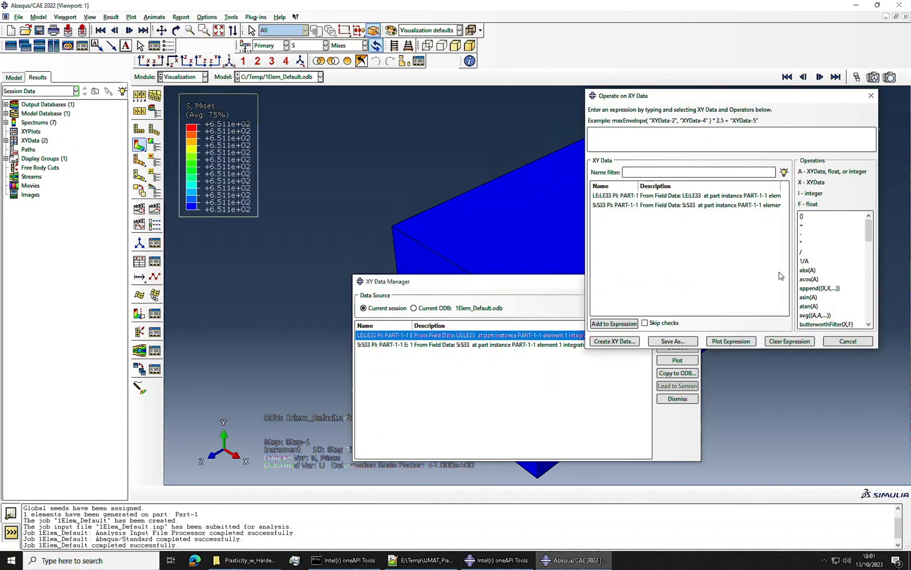
{"action": "scroll", "coordinate": [852, 306], "scroll_direction": "down", "scroll_amount": 1}
{"action": "left_click", "coordinate": [816, 324]}
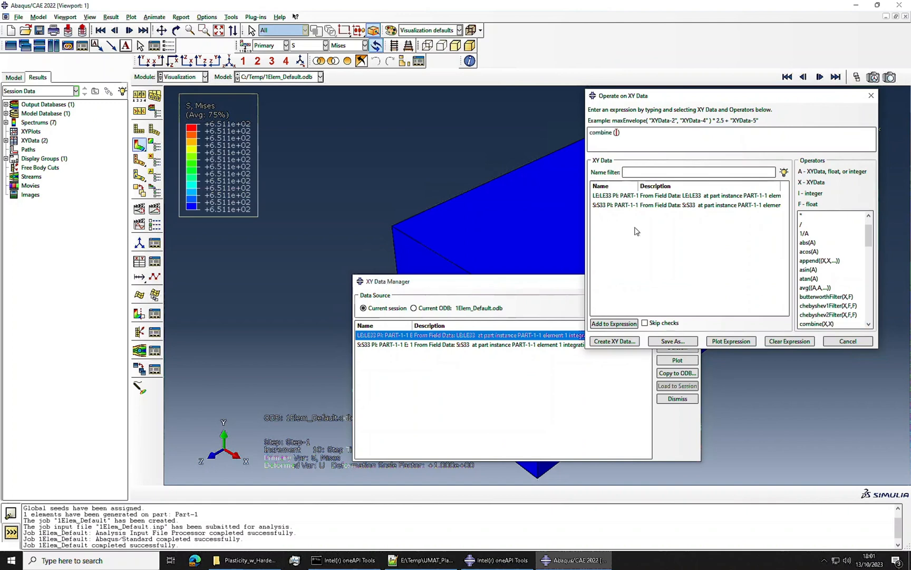
{"action": "left_click", "coordinate": [614, 197]}
{"action": "left_click", "coordinate": [611, 205]}
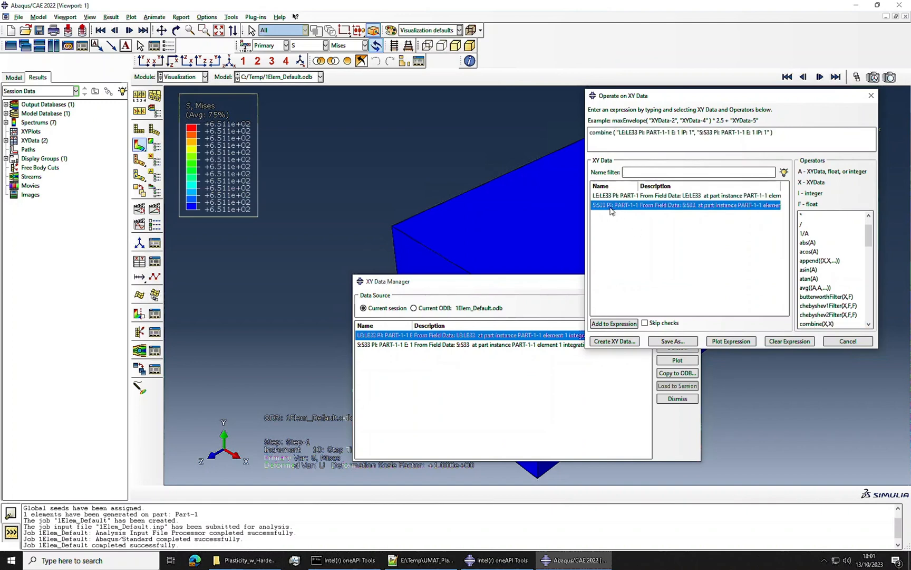
Step: Save the combined stress-strain data as Default_Model and plot it
{"action": "left_click", "coordinate": [654, 343]}
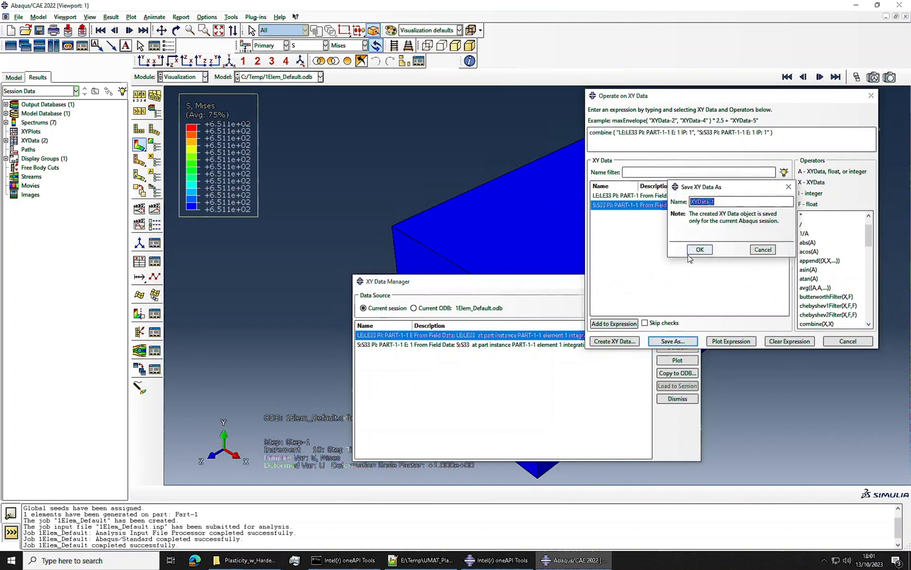
{"action": "type", "text": "Dfault"}
{"action": "key", "text": "BackSpace"}
{"action": "key", "text": "BackSpace"}
{"action": "key", "text": "BackSpace"}
{"action": "key", "text": "BackSpace"}
{"action": "type", "text": "_Mode"}
{"action": "left_click", "coordinate": [698, 250]}
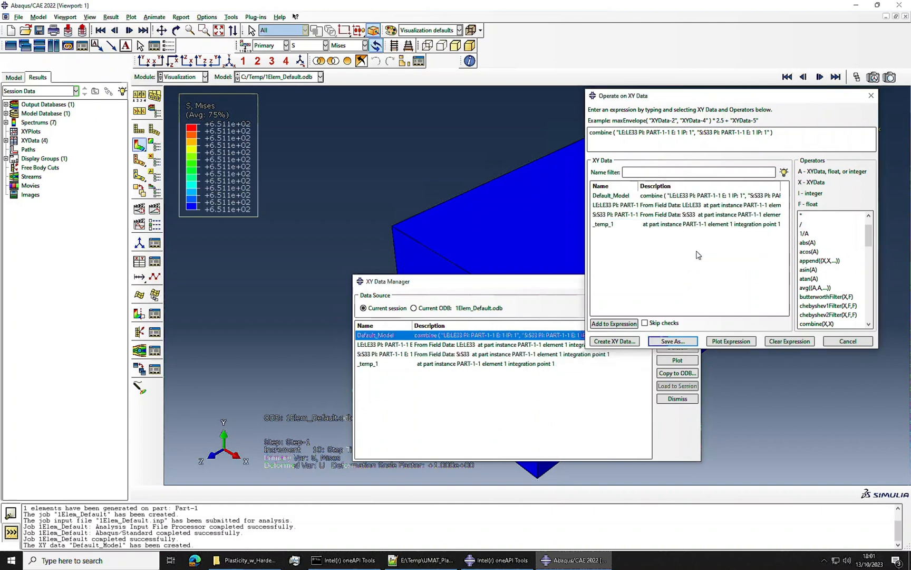
{"action": "left_click", "coordinate": [843, 341]}
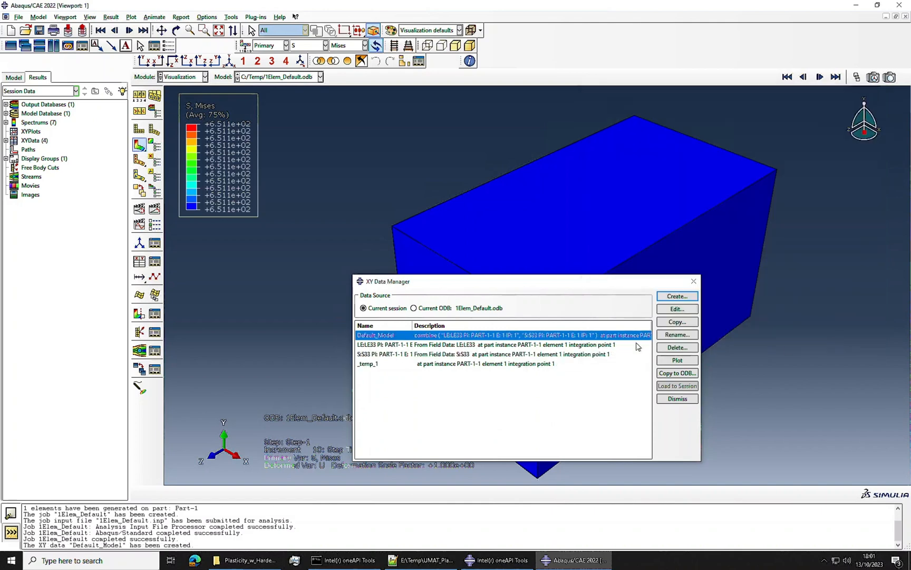
{"action": "left_click", "coordinate": [663, 361]}
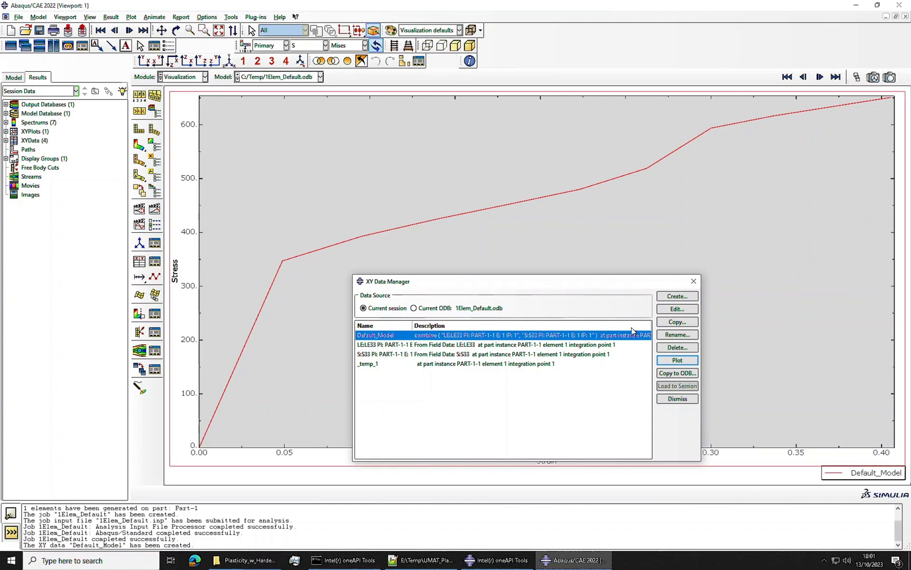
Step: Delete the LE33, S33 and _temp_1 XY data, keeping only Default_Model
{"action": "left_click_drag", "start_coordinate": [378, 346], "coordinate": [378, 363]}
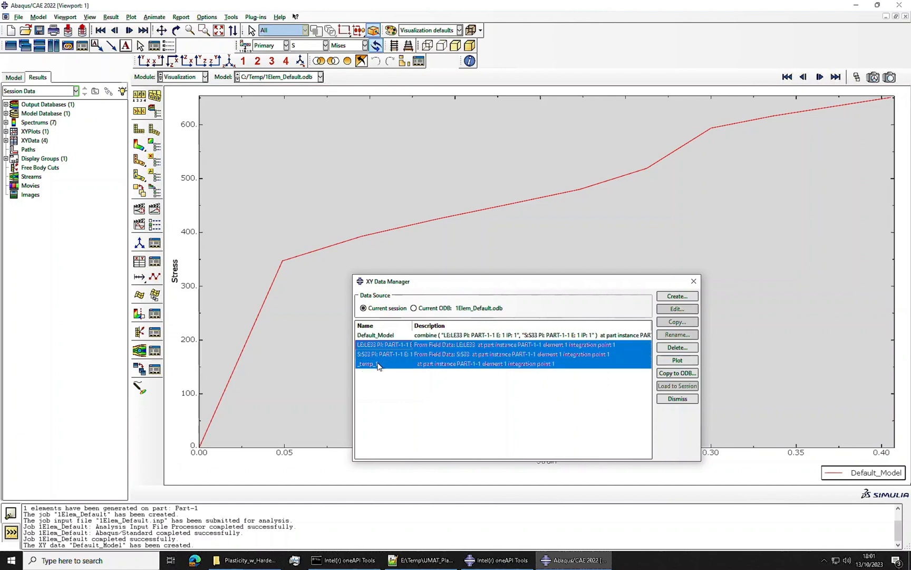
{"action": "left_click", "coordinate": [677, 346]}
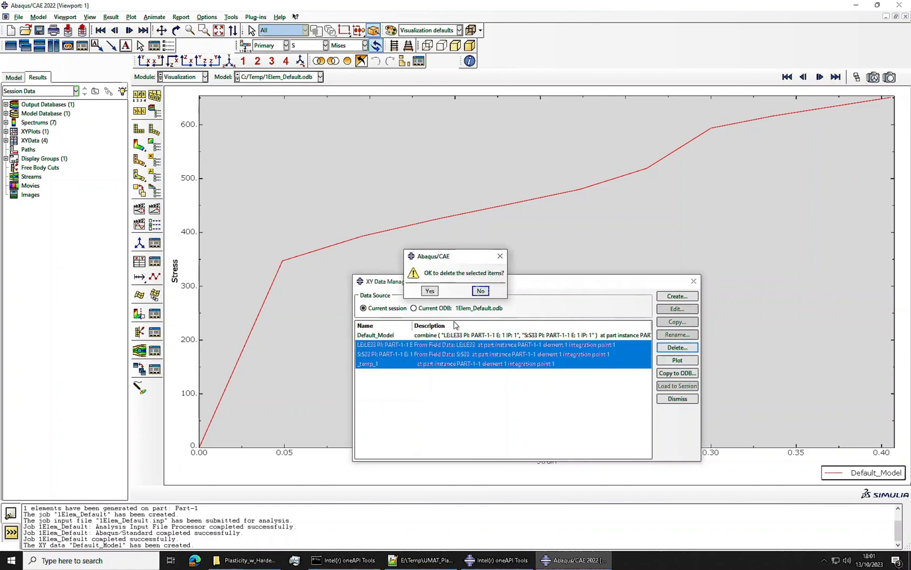
{"action": "left_click", "coordinate": [429, 290]}
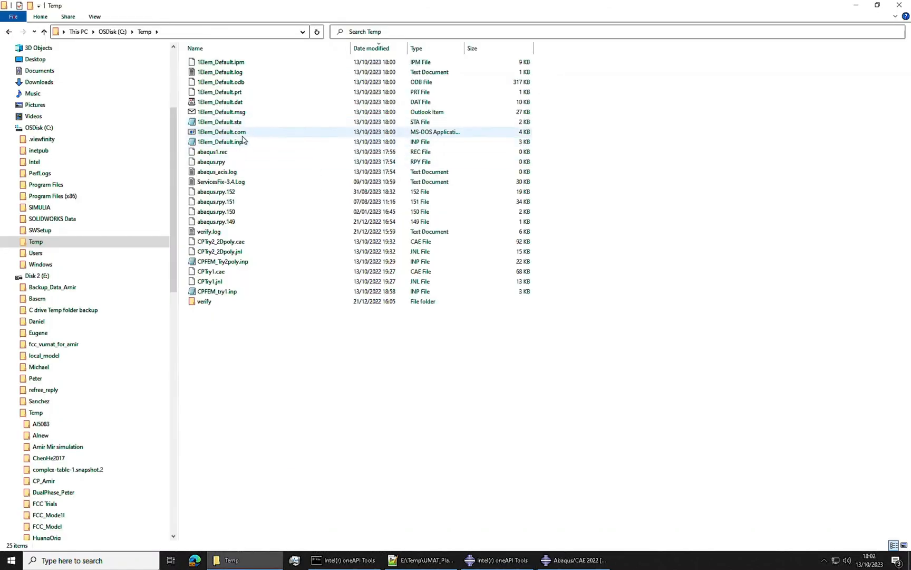
Step: Open 1Elem_Default.inp from the C: drive's Temp folder in Notepad++ and examine its material definition
{"action": "left_click", "coordinate": [238, 145]}
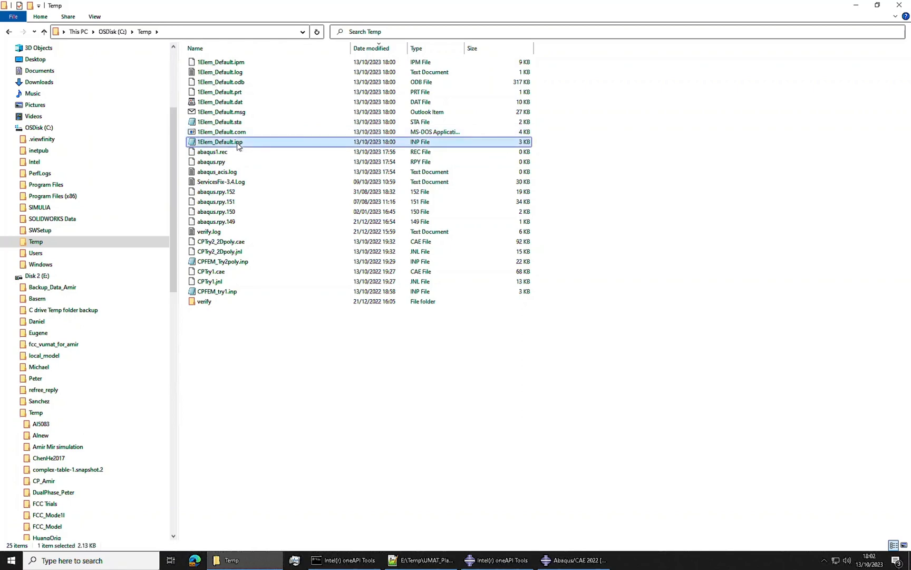
{"action": "right_click", "coordinate": [238, 146]}
{"action": "left_click", "coordinate": [319, 193]}
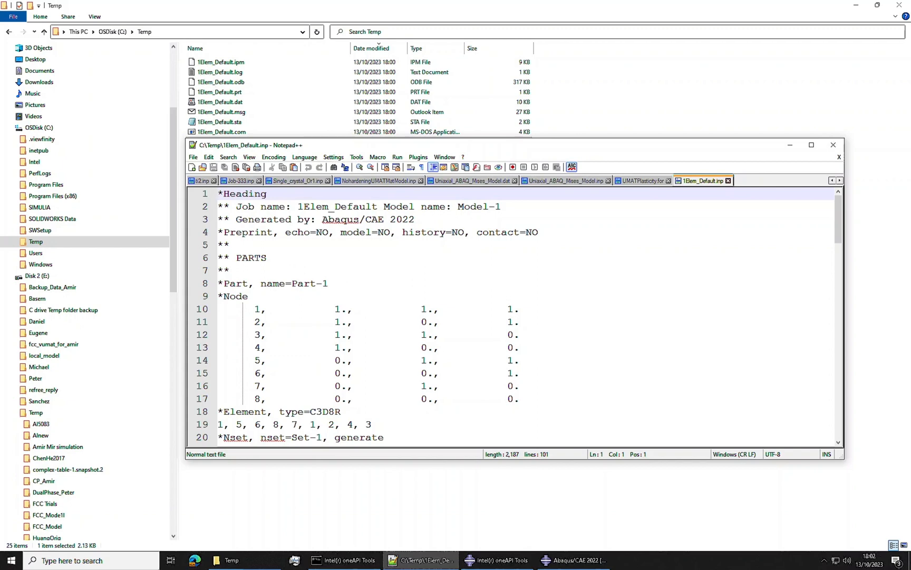
{"action": "scroll", "coordinate": [514, 316], "scroll_direction": "down", "scroll_amount": 17}
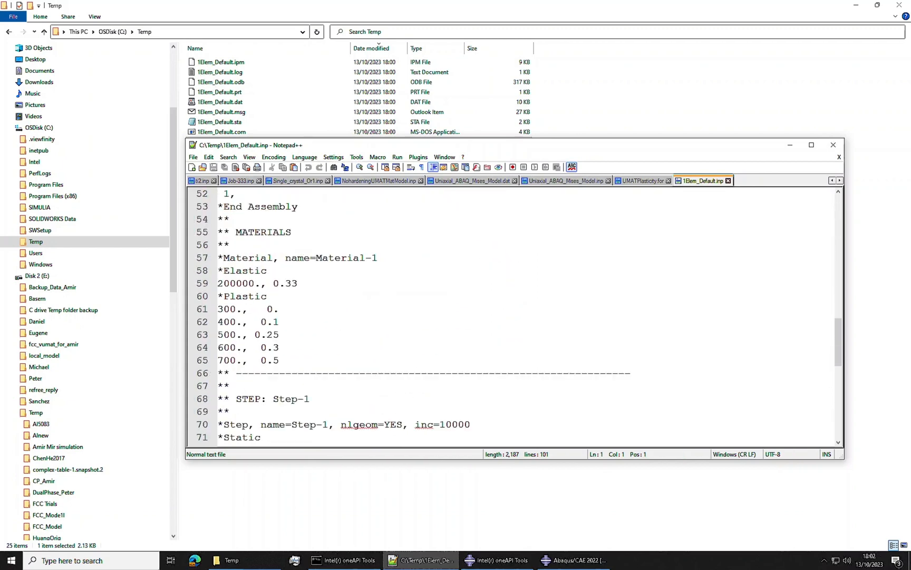
Step: Comment out the *Elastic keyword and its 200000., 0.33 data line with ** prefixes
{"action": "left_click", "coordinate": [218, 271]}
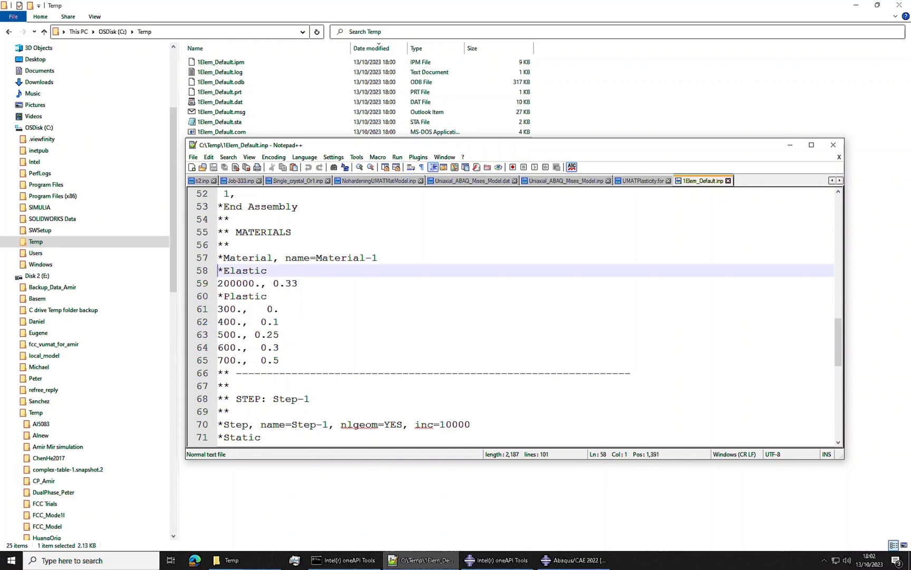
{"action": "type", "text": "**"}
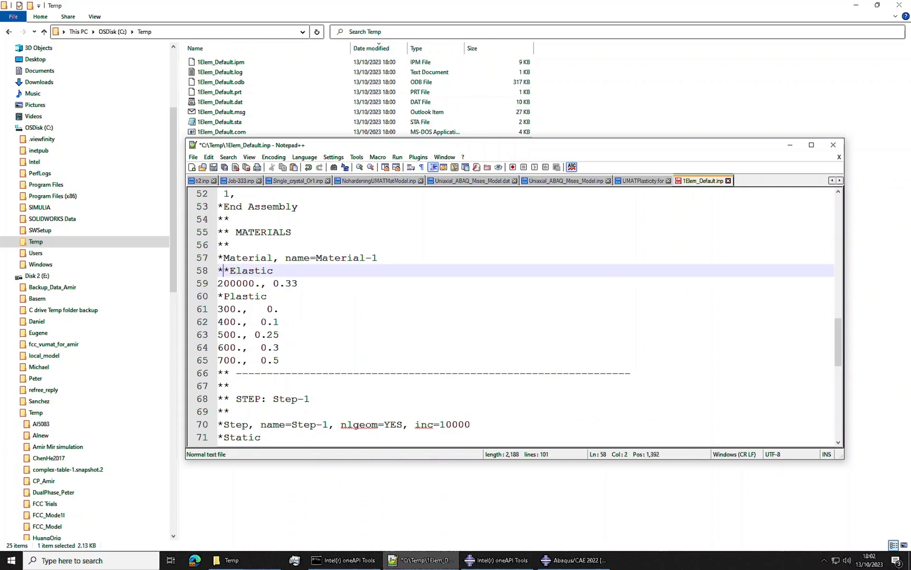
{"action": "key", "text": "Home"}
{"action": "key", "text": "Down"}
{"action": "type", "text": "**"}
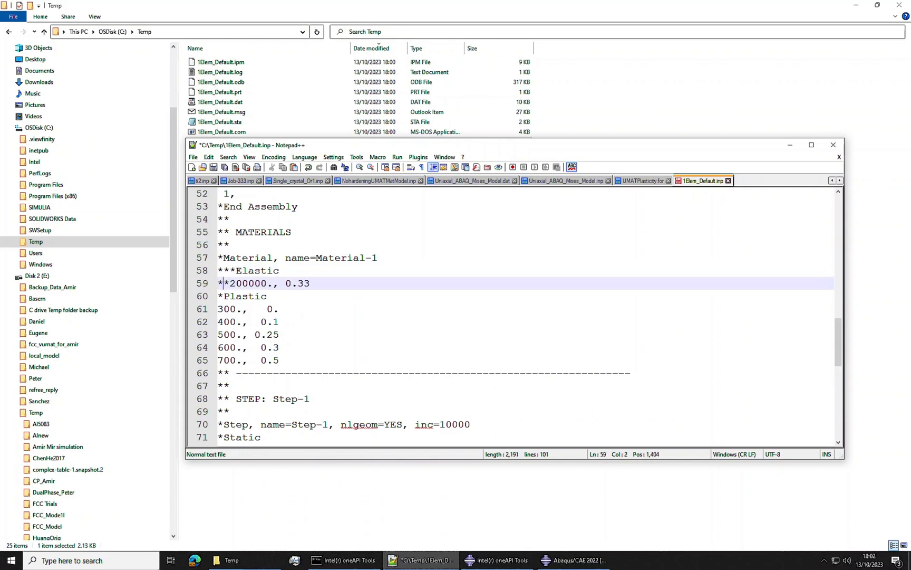
Step: Comment out the *Plastic keyword and its five data rows, from 300., 0. to 700., 0.5, with ** prefixes
{"action": "key", "text": "Home"}
{"action": "key", "text": "Down"}
{"action": "type", "text": "**"}
{"action": "key", "text": "Left"}
{"action": "key", "text": "Home"}
{"action": "key", "text": "Down"}
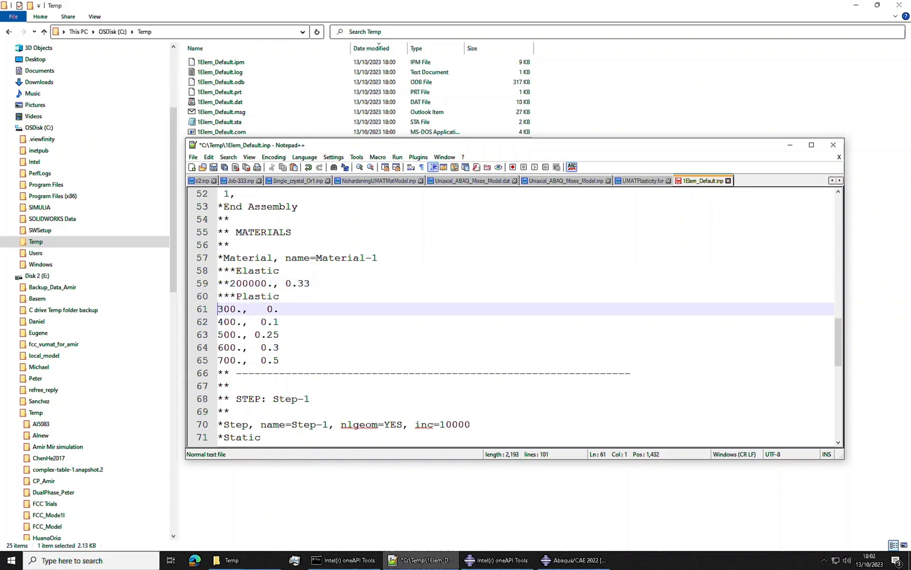
{"action": "type", "text": "**"}
{"action": "key", "text": "Left"}
{"action": "key", "text": "Home"}
{"action": "key", "text": "Down"}
{"action": "type", "text": "**"}
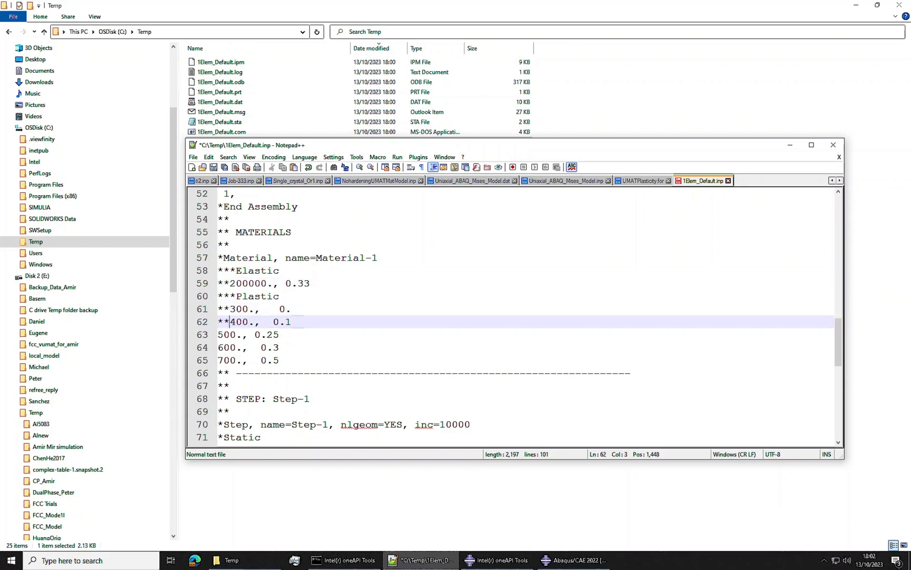
{"action": "key", "text": "Down"}
{"action": "type", "text": "**"}
{"action": "key", "text": "Left"}
{"action": "key", "text": "Home"}
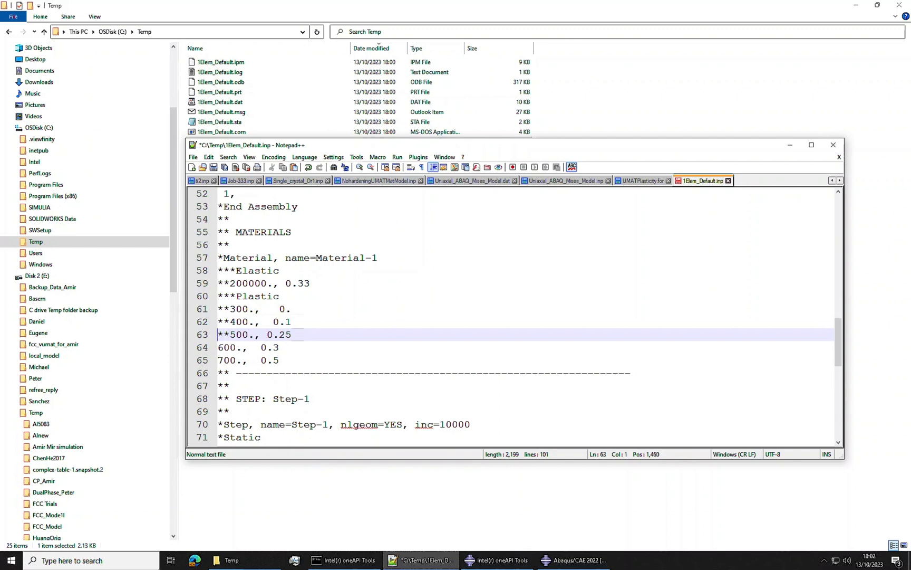
{"action": "key", "text": "Down"}
{"action": "type", "text": "**"}
{"action": "key", "text": "Left"}
{"action": "key", "text": "Home"}
{"action": "key", "text": "Down"}
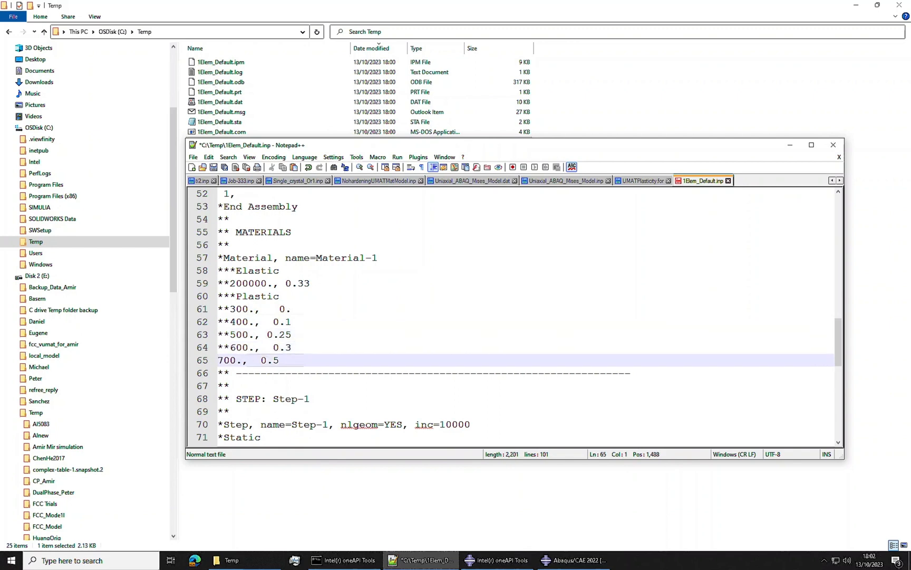
{"action": "type", "text": "**"}
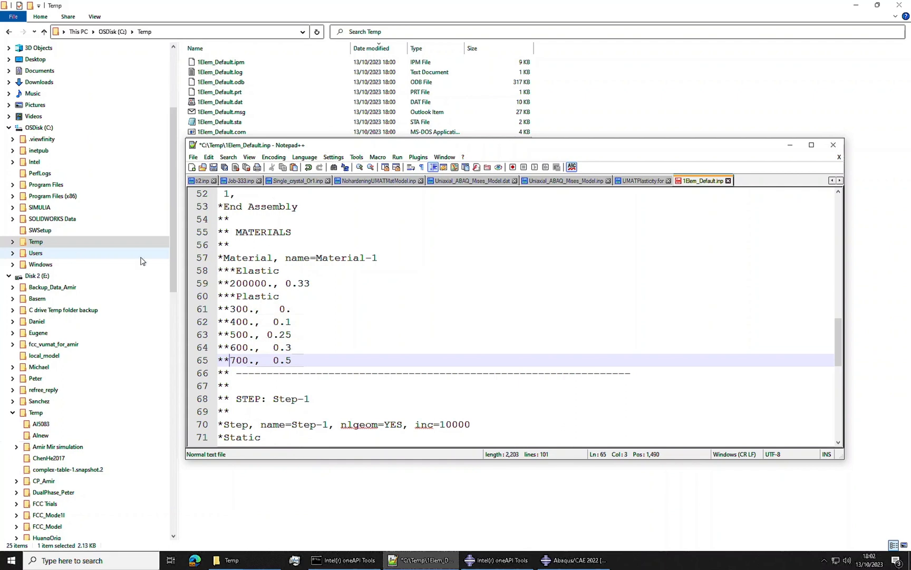
Step: Insert a *Depvar keyword line directly below the *Material, name=Material-1 line
{"action": "left_click", "coordinate": [378, 257]}
{"action": "key", "text": "Return"}
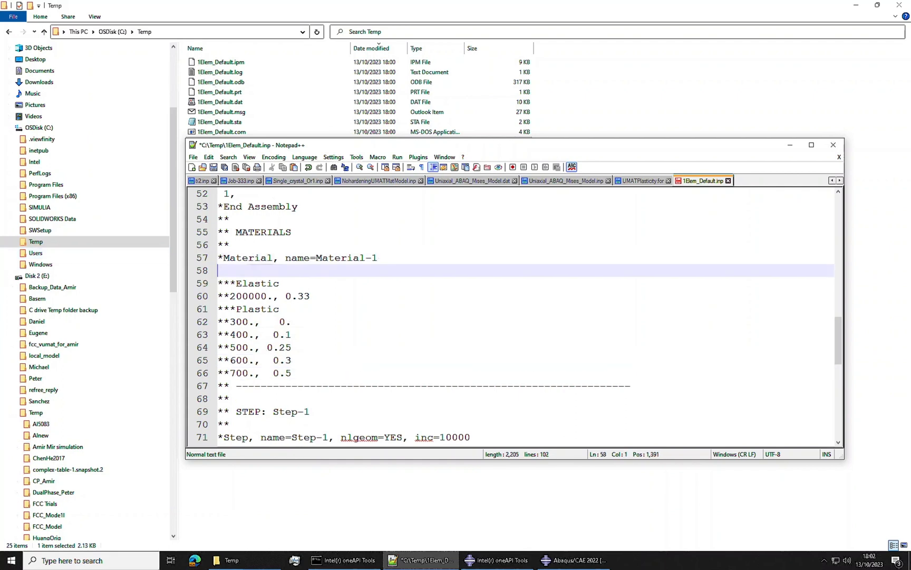
{"action": "type", "text": "*DE"}
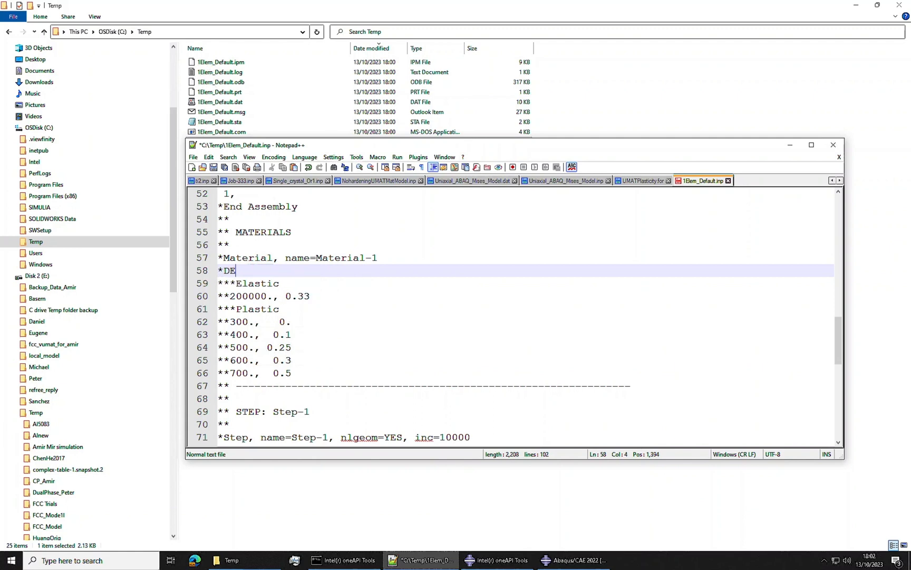
{"action": "key", "text": "BackSpace"}
{"action": "type", "text": "epvar"}
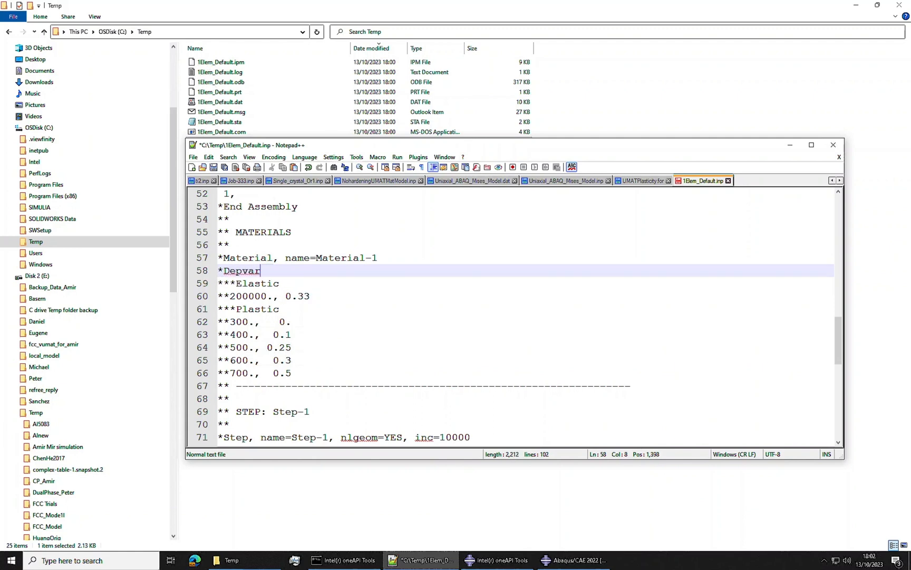
{"action": "key", "text": "Return"}
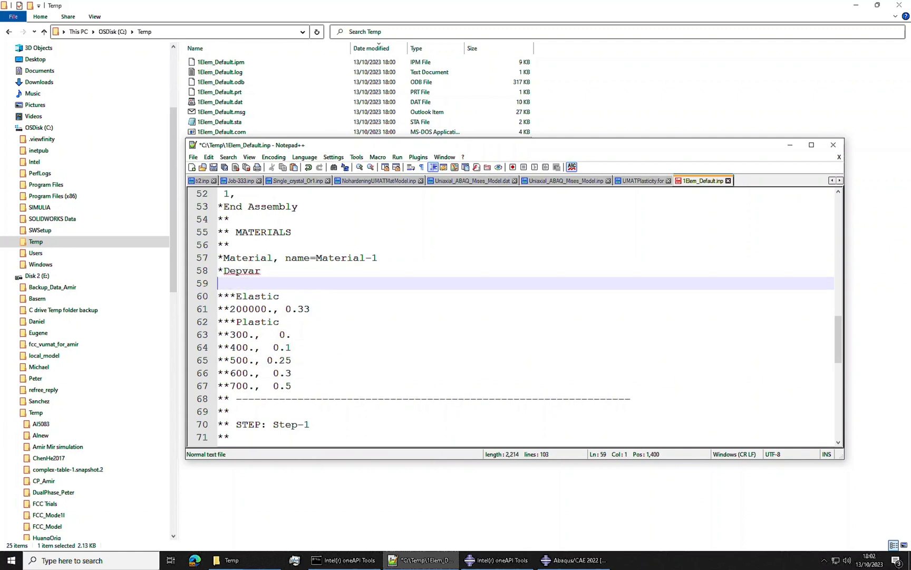
Step: Enter 13, under *Depvar and paste the 13 state variable names: EE11 to EE23, EP11 to EP23 and PEEQ
{"action": "type", "text": "1 "}
{"action": "type", "text": ","}
{"action": "key", "text": "Return"}
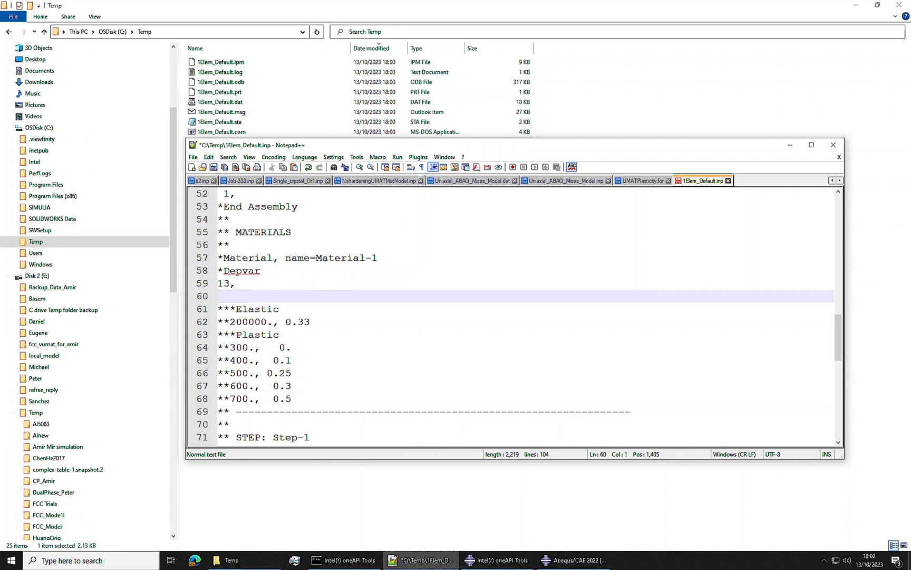
{"action": "type", "text": "1, EE11, EE11 2, EE22, EE22 3, EE33, EE33 4, EE12, EE12 5, EE13, EE13 6, EE23, EE23 7, EP11, EP11 8, EP22, EP22 9, EP33, EP33 10, EP12, EP12 11, EP13, EP13 12, EP23, EP23 13, PEEQ, PEEQ"}
{"action": "scroll", "coordinate": [308, 353], "scroll_direction": "down", "scroll_amount": 2}
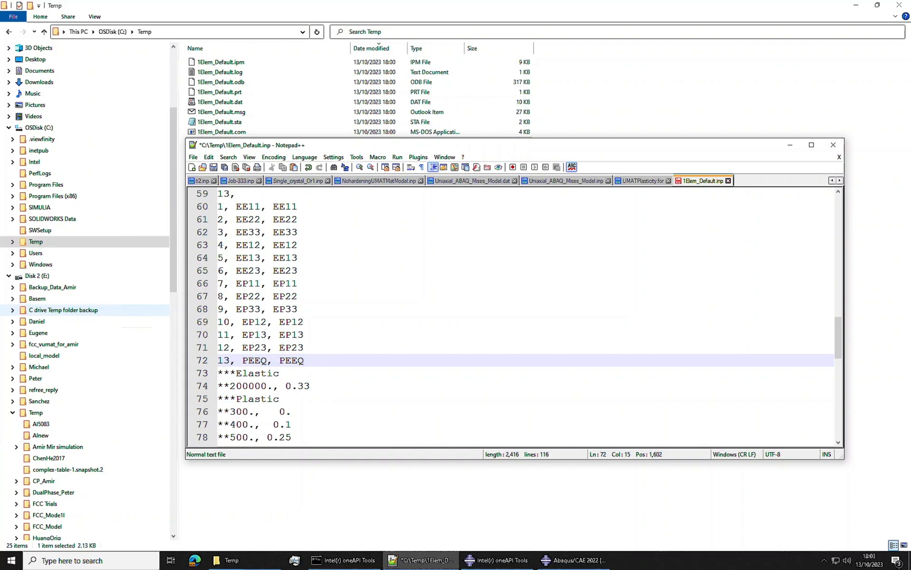
Step: Add *User Material, constants=4 with the data line 200000., 0.33, 300.,0.2 below the state variables and save the file
{"action": "key", "text": "Return"}
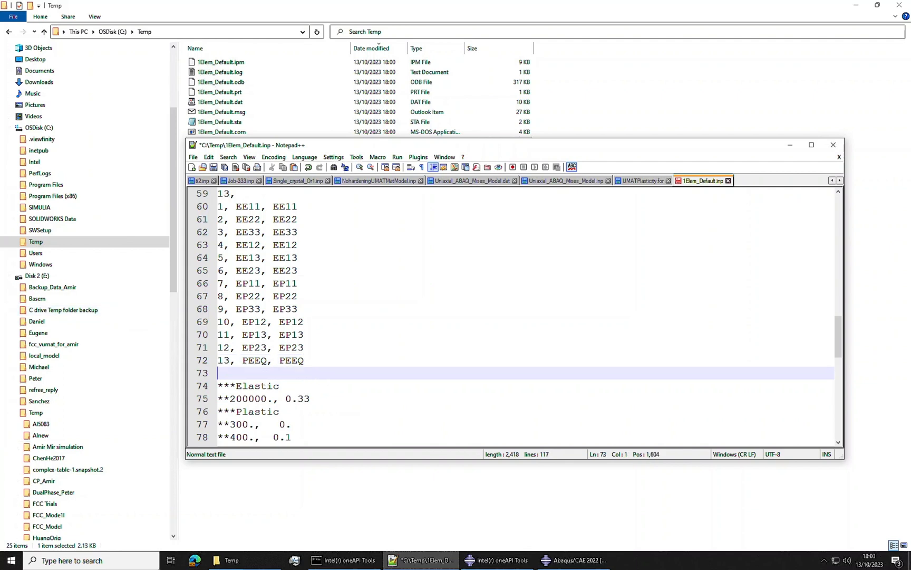
{"action": "type", "text": "*User Material, constants=3 200000., 0.33, 300."}
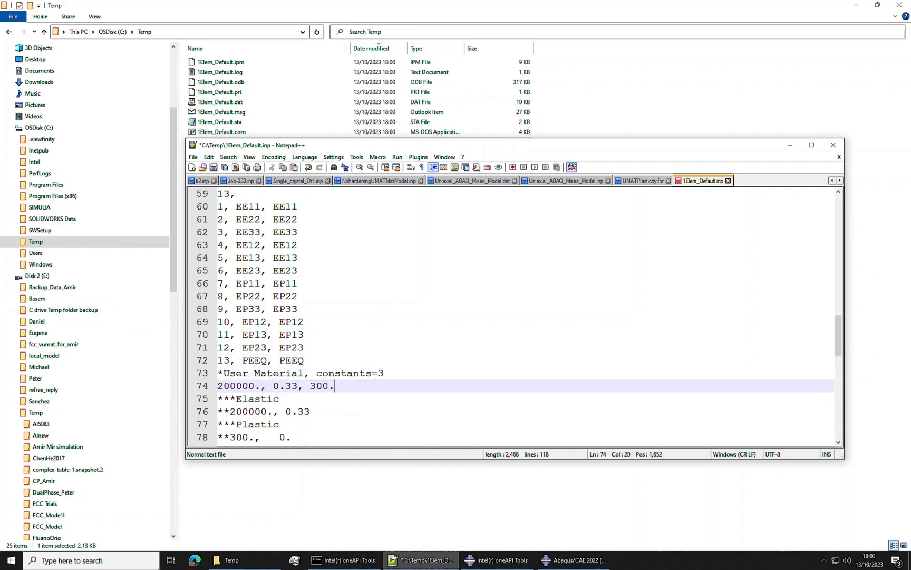
{"action": "double_click", "coordinate": [381, 374]}
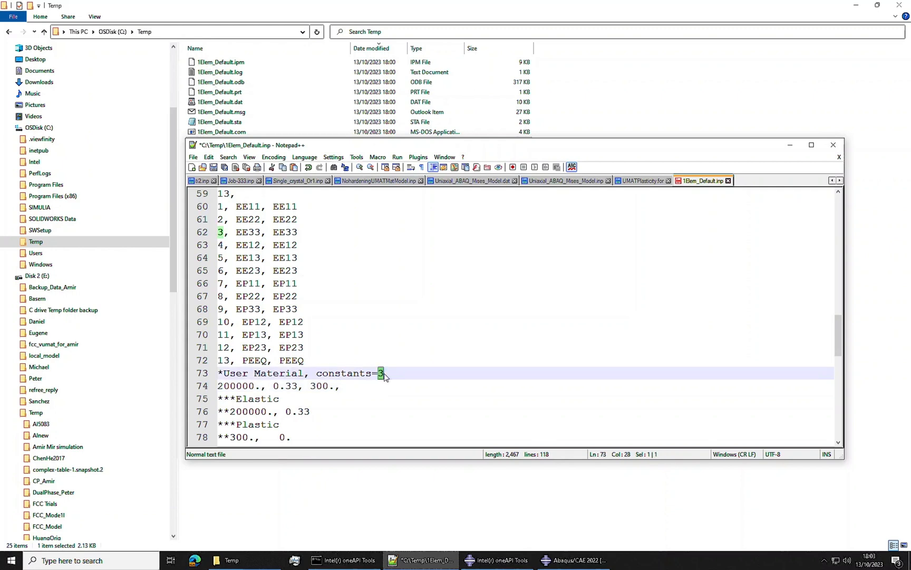
{"action": "type", "text": "4"}
{"action": "key", "text": "Down"}
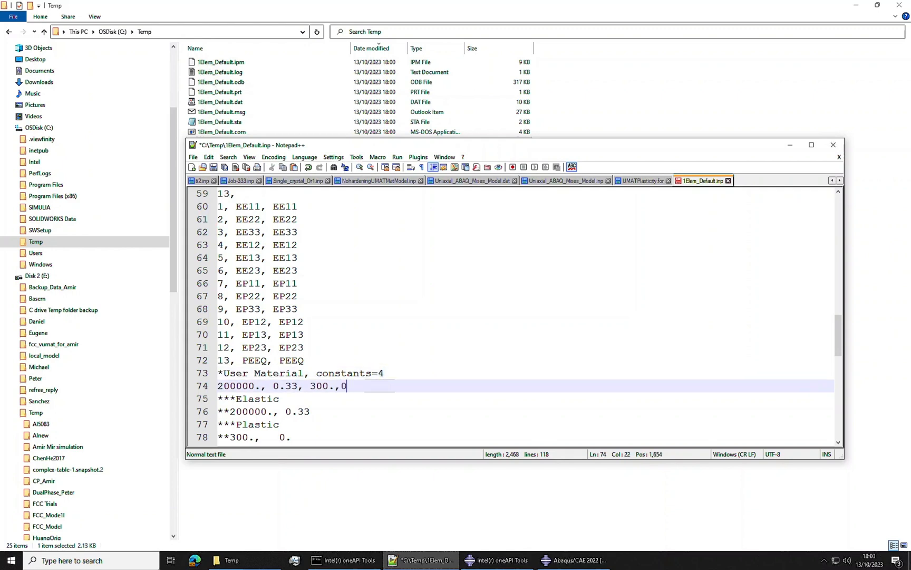
{"action": "type", "text": "2"}
{"action": "left_click", "coordinate": [214, 167]}
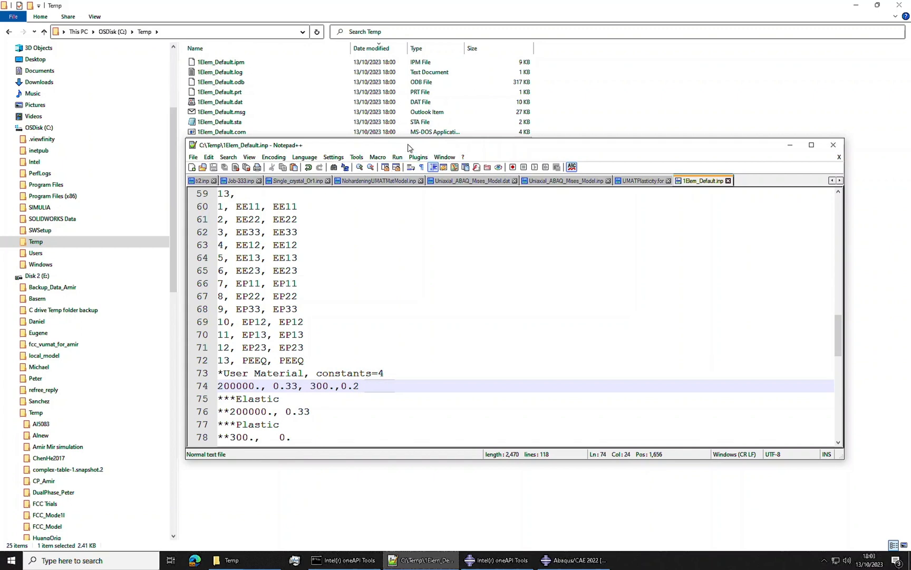
Step: Save a version of the input file as 1Elem_umat.inp in the C: drive's Temp folder
{"action": "left_click", "coordinate": [193, 157]}
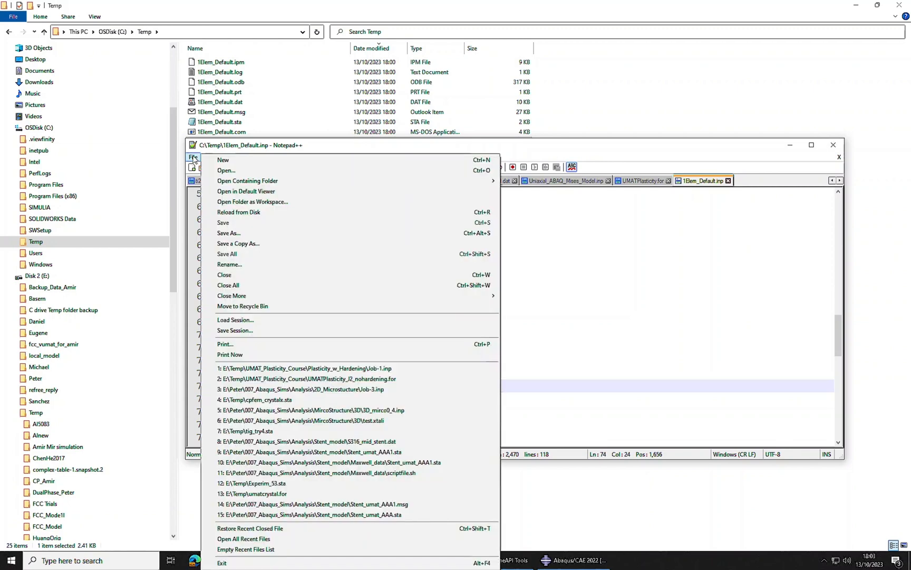
{"action": "left_click", "coordinate": [248, 233]}
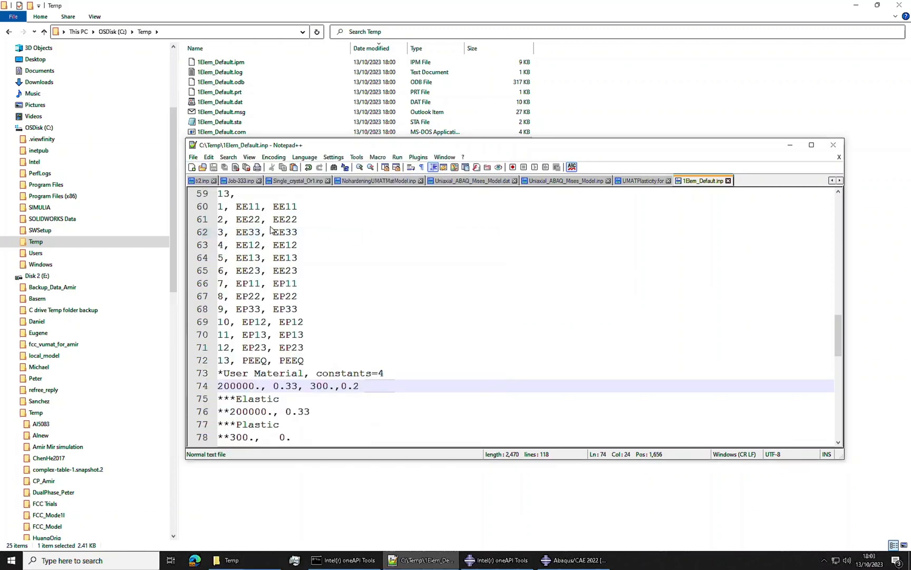
{"action": "left_click", "coordinate": [280, 398]}
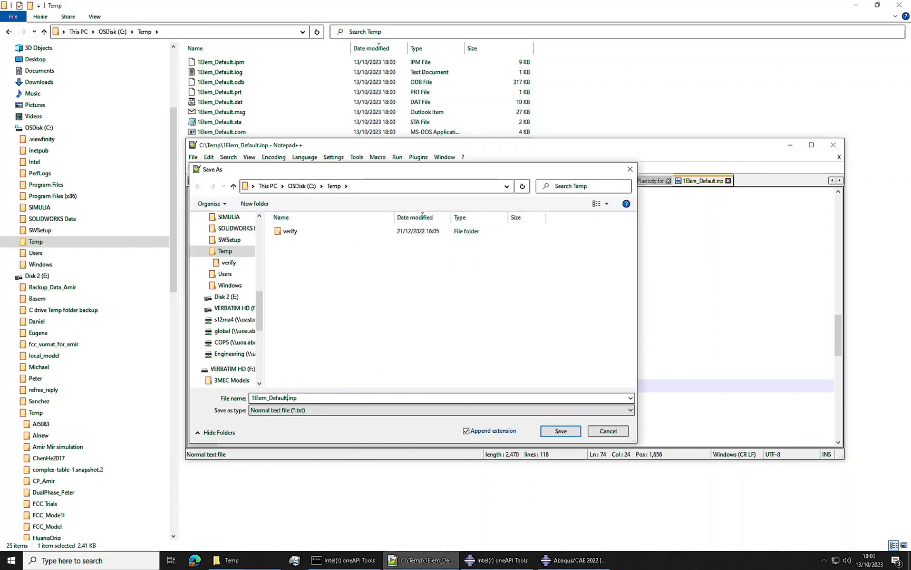
{"action": "left_click_drag", "start_coordinate": [280, 398], "coordinate": [288, 398]}
{"action": "type", "text": "umat"}
{"action": "key", "text": "Return"}
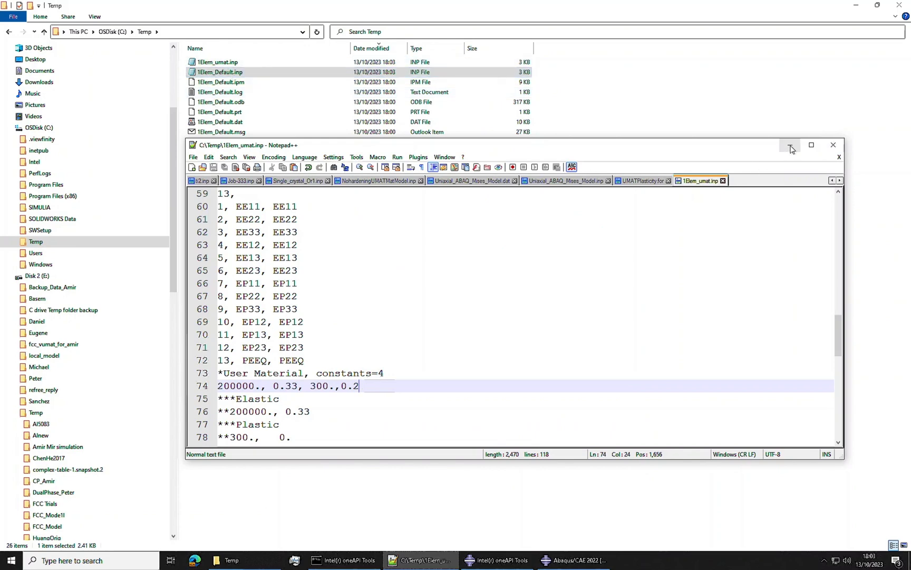
Step: Switch to File Explorer and copy UMATPlasticity.for into the C: drive's Temp folder
{"action": "left_click", "coordinate": [791, 149]}
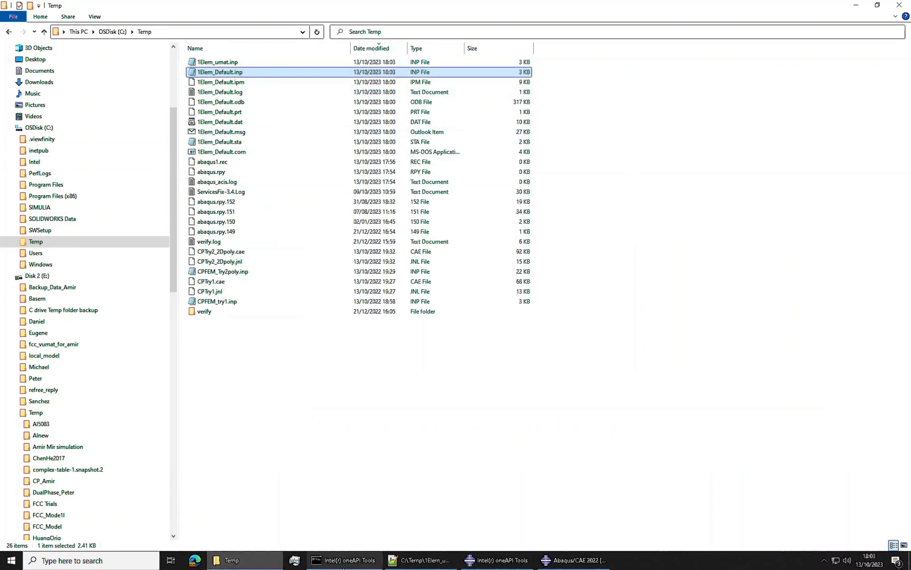
{"action": "left_click", "coordinate": [9, 32]}
{"action": "left_click", "coordinate": [23, 31]}
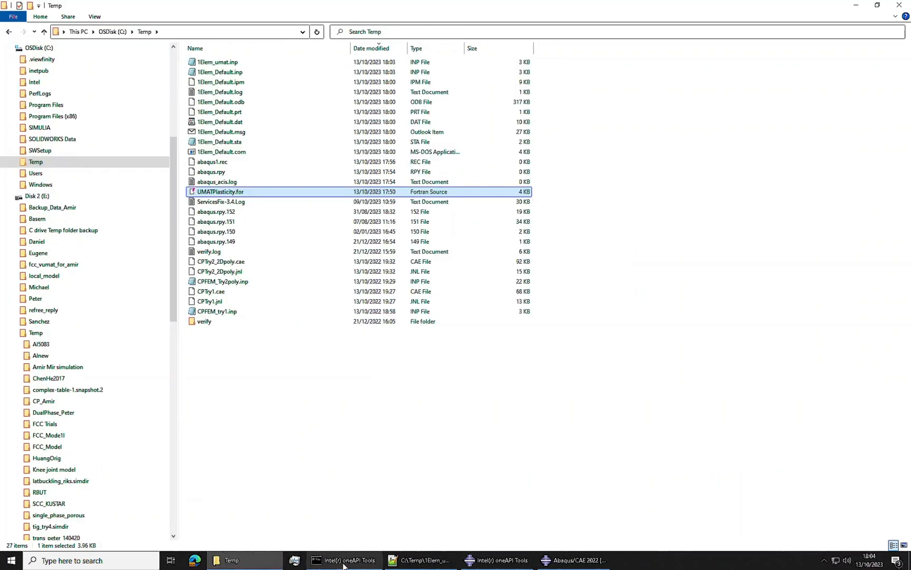
Step: In the Intel oneAPI command prompt, run abaqus job=1Elem_umat user=UMATPlasticity.for double inter from C:\Temp
{"action": "left_click", "coordinate": [345, 559]}
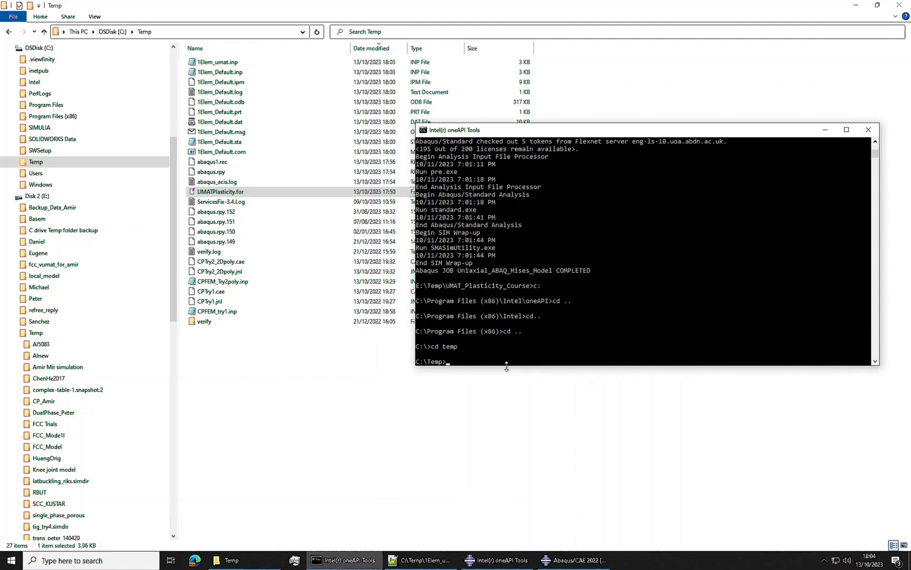
{"action": "type", "text": "abaqus job=1ele"}
{"action": "key", "text": "Tab"}
{"action": "key", "text": "Tab"}
{"action": "type", "text": "UMAT"}
{"action": "key", "text": "Tab"}
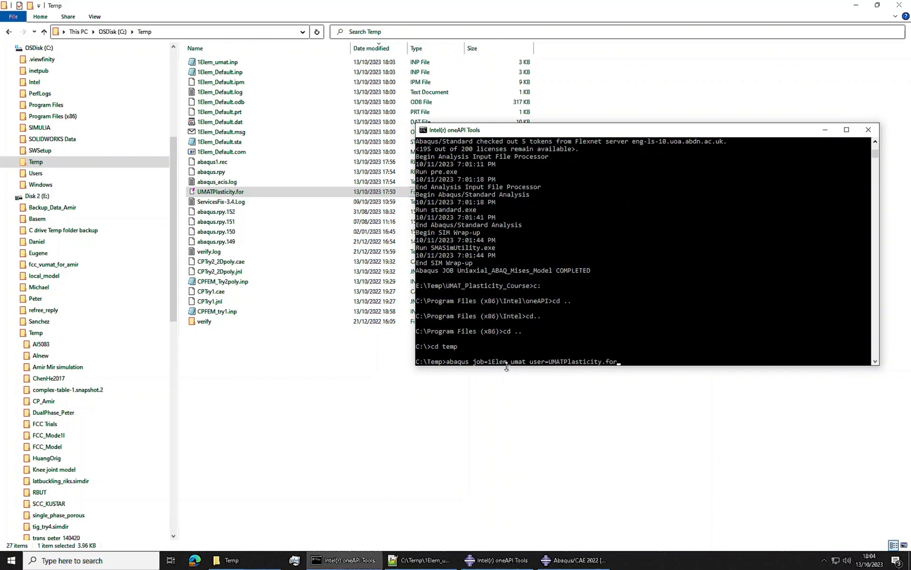
{"action": "type", "text": "double inter"}
{"action": "key", "text": "Return"}
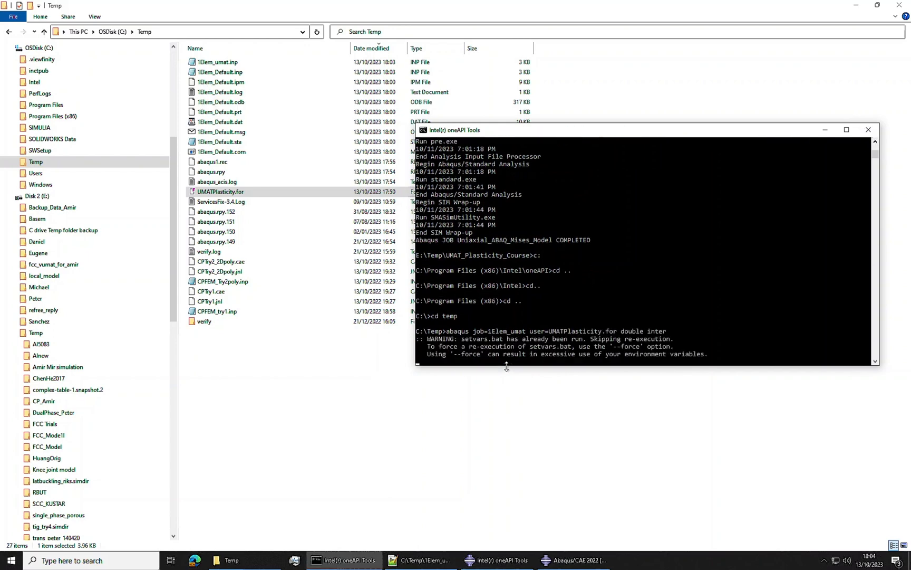
{"action": "type", "text": "y"}
{"action": "key", "text": "Return"}
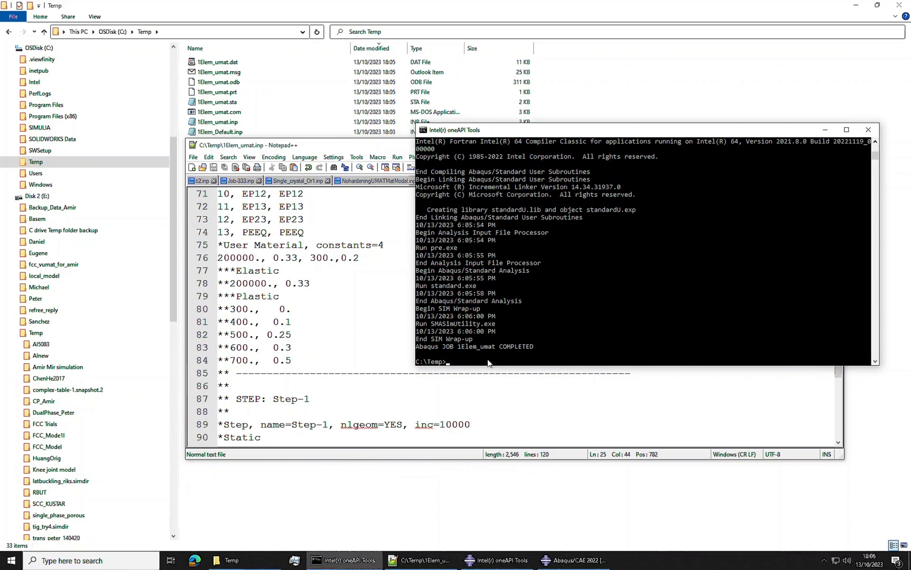
Step: Switch to Abaqus/CAE and open the output database 1Elem_umat.odb from the Temp directory
{"action": "left_click", "coordinate": [575, 561]}
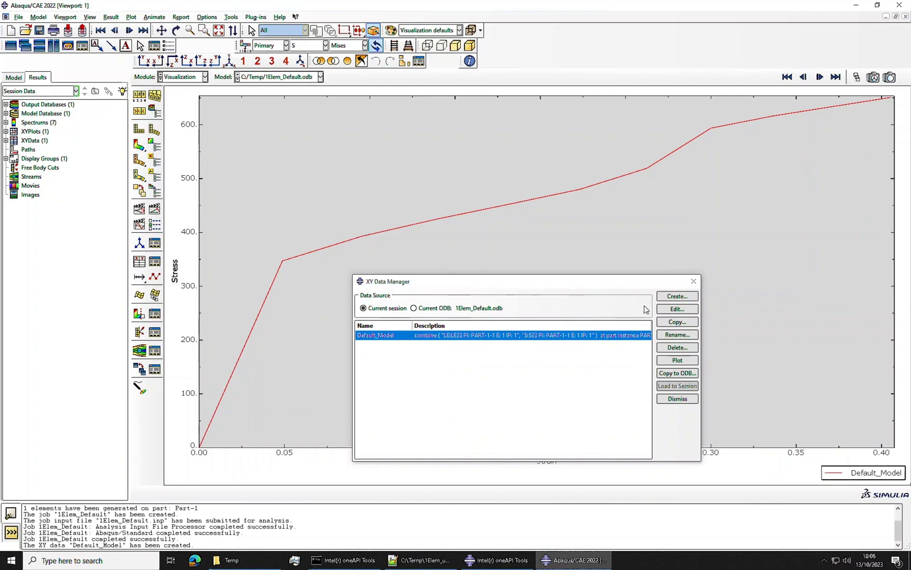
{"action": "left_click", "coordinate": [25, 30]}
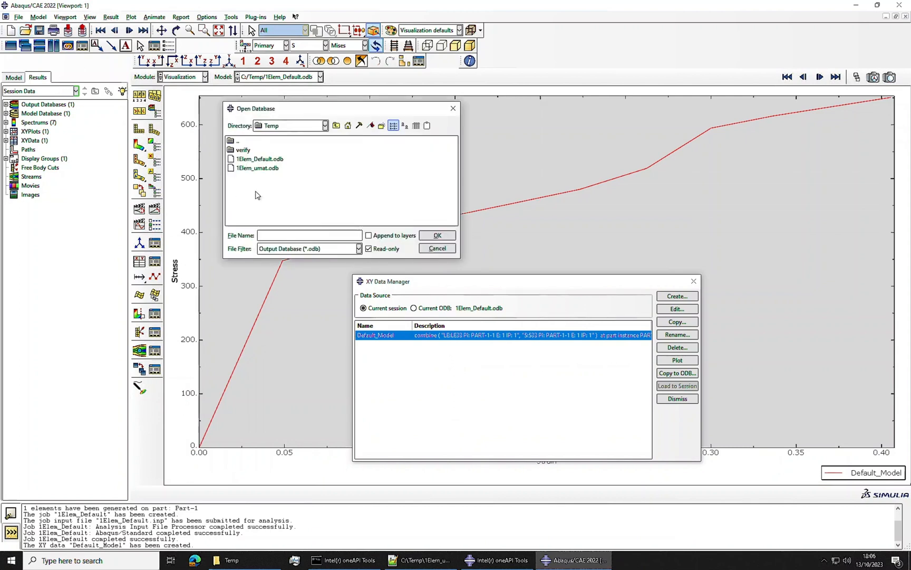
{"action": "left_click", "coordinate": [264, 168]}
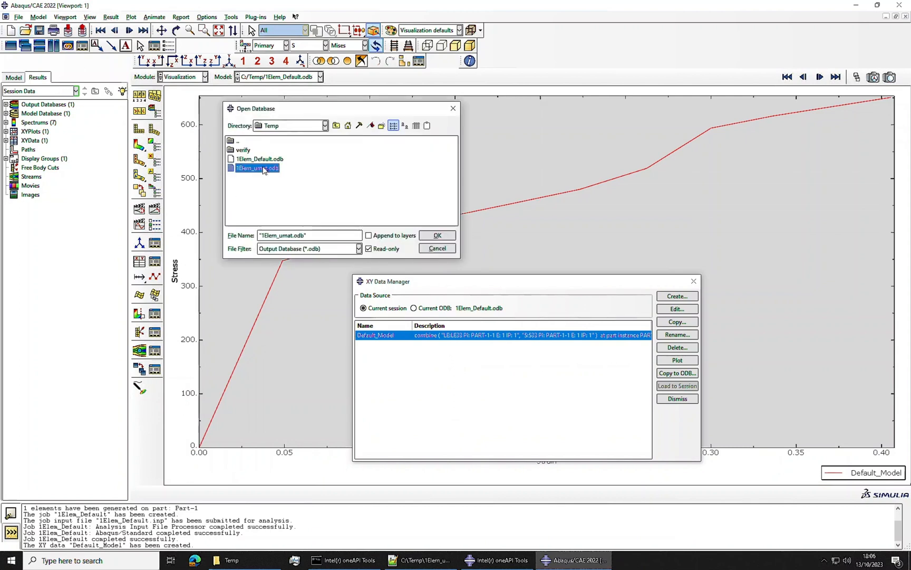
{"action": "left_click", "coordinate": [437, 235]}
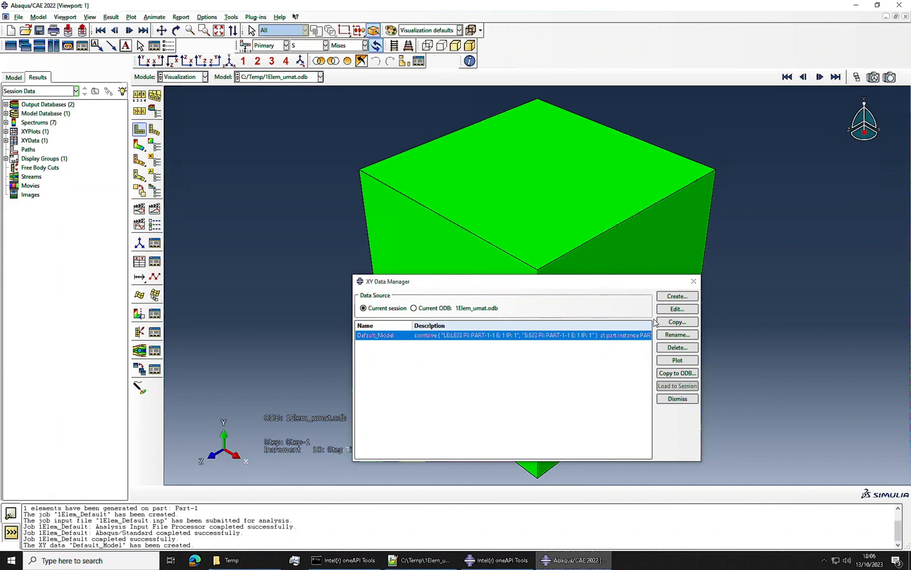
Step: Extract LE33 and S33 at the integration point from the ODB field output for the cube element and save them as is
{"action": "left_click", "coordinate": [677, 296]}
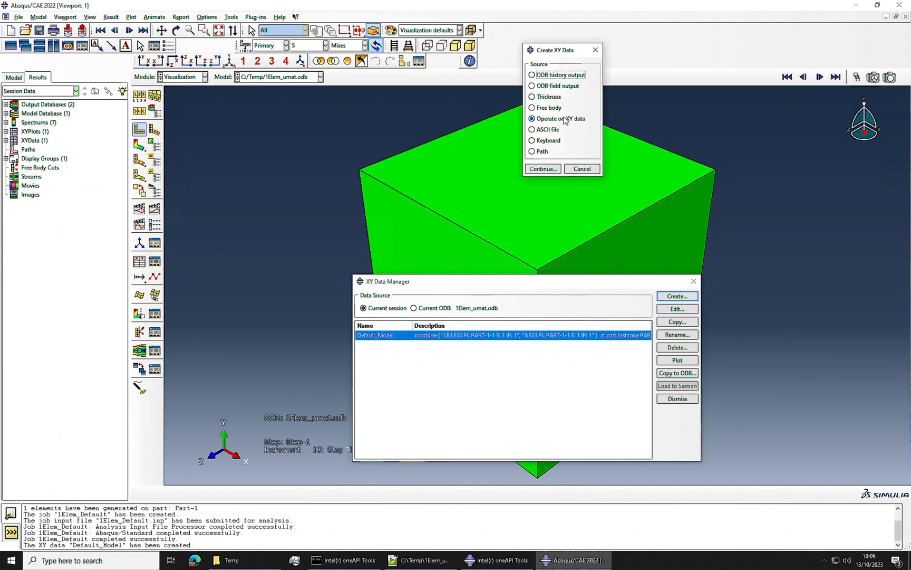
{"action": "left_click", "coordinate": [557, 85]}
{"action": "left_click", "coordinate": [555, 169]}
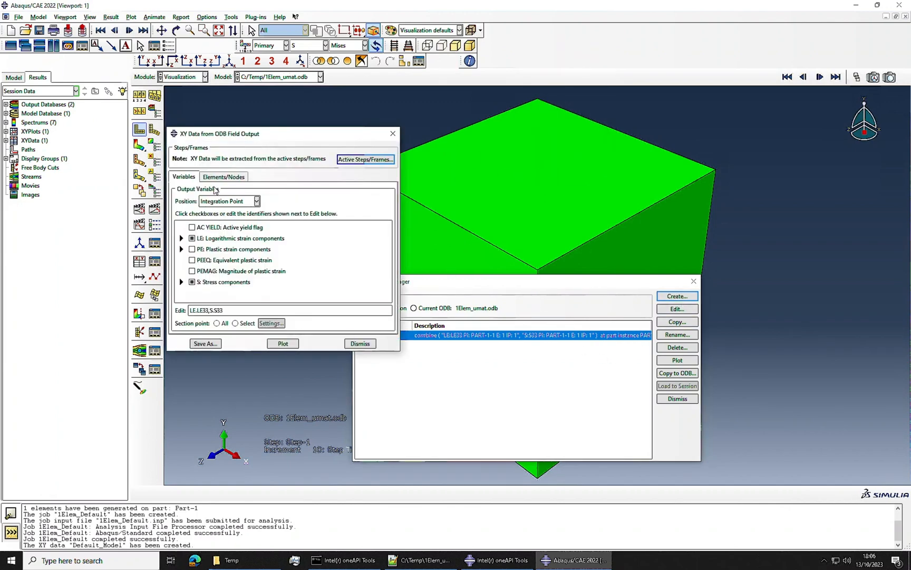
{"action": "left_click", "coordinate": [223, 177]}
{"action": "left_click", "coordinate": [252, 203]}
{"action": "left_click", "coordinate": [522, 195]}
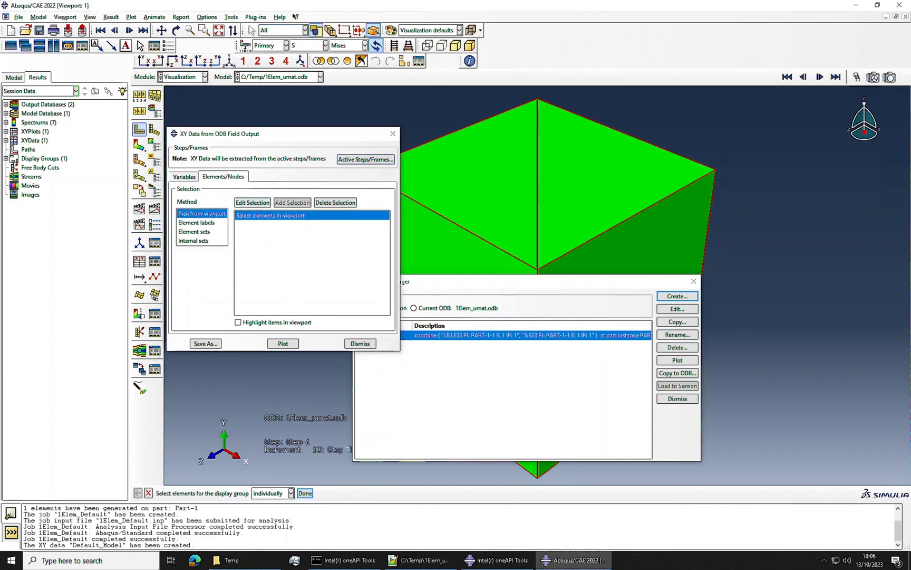
{"action": "left_click", "coordinate": [305, 493]}
{"action": "left_click", "coordinate": [205, 344]}
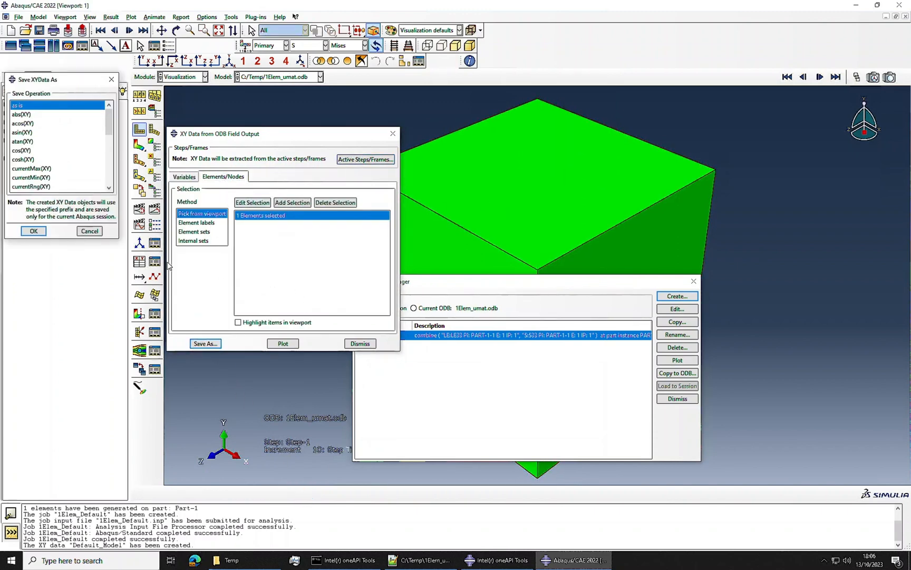
{"action": "left_click", "coordinate": [33, 232]}
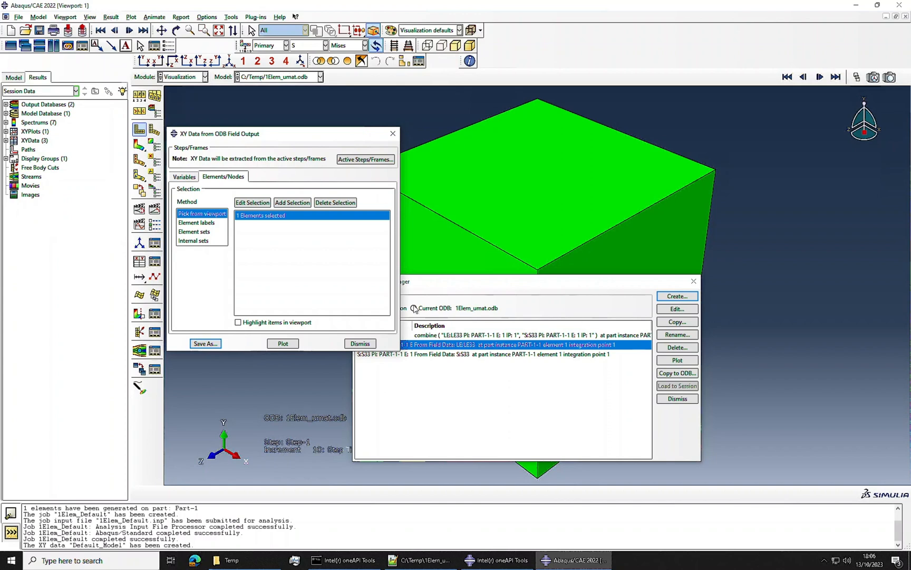
{"action": "left_click", "coordinate": [360, 343]}
Step: Combine the LE33 and S33 data into a stress-strain curve and save it as Umat
{"action": "left_click", "coordinate": [677, 296]}
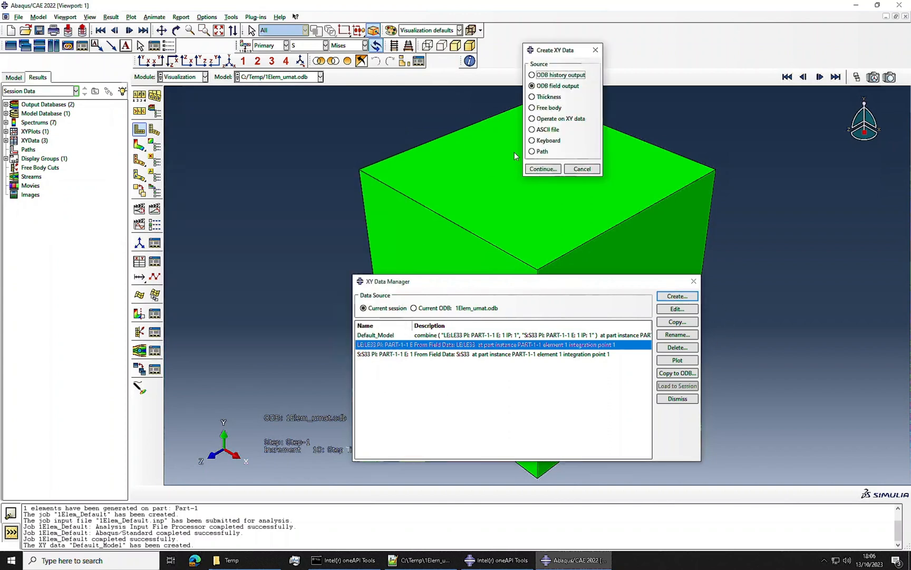
{"action": "left_click", "coordinate": [542, 121]}
{"action": "left_click", "coordinate": [537, 172]}
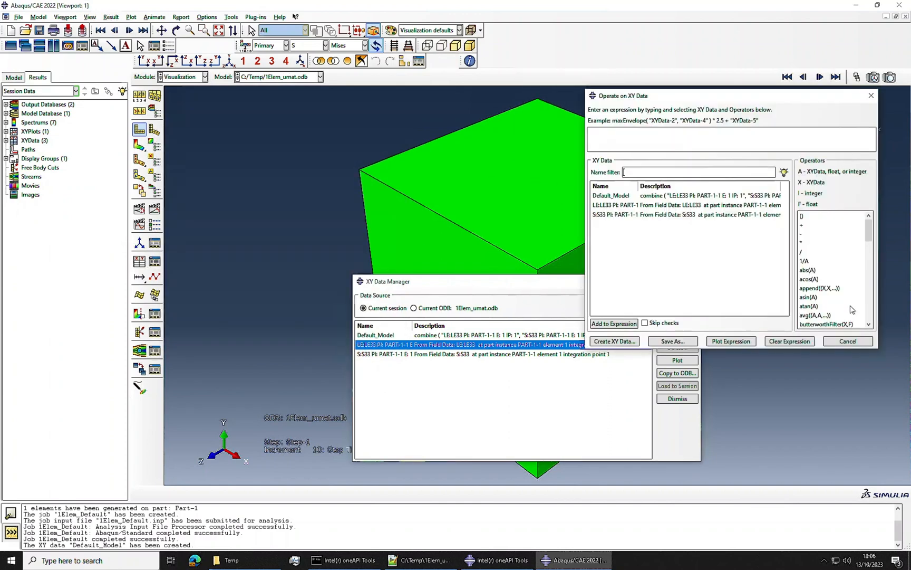
{"action": "double_click", "coordinate": [819, 324]}
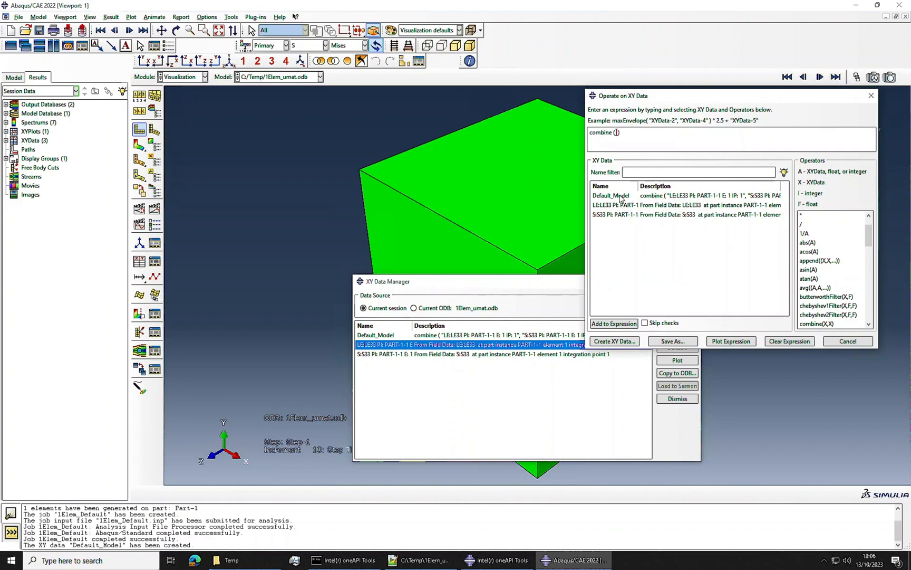
{"action": "double_click", "coordinate": [614, 205]}
{"action": "double_click", "coordinate": [612, 216]}
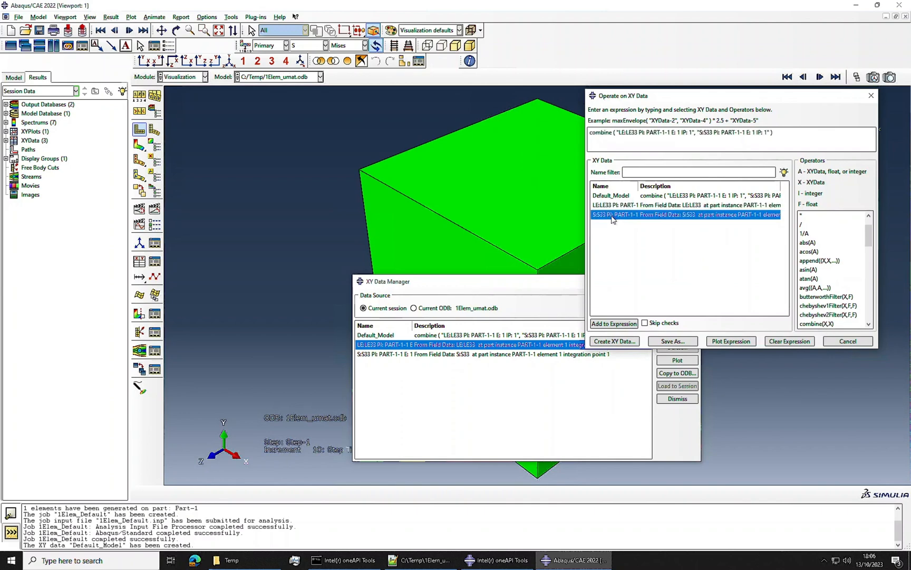
{"action": "left_click", "coordinate": [673, 341]}
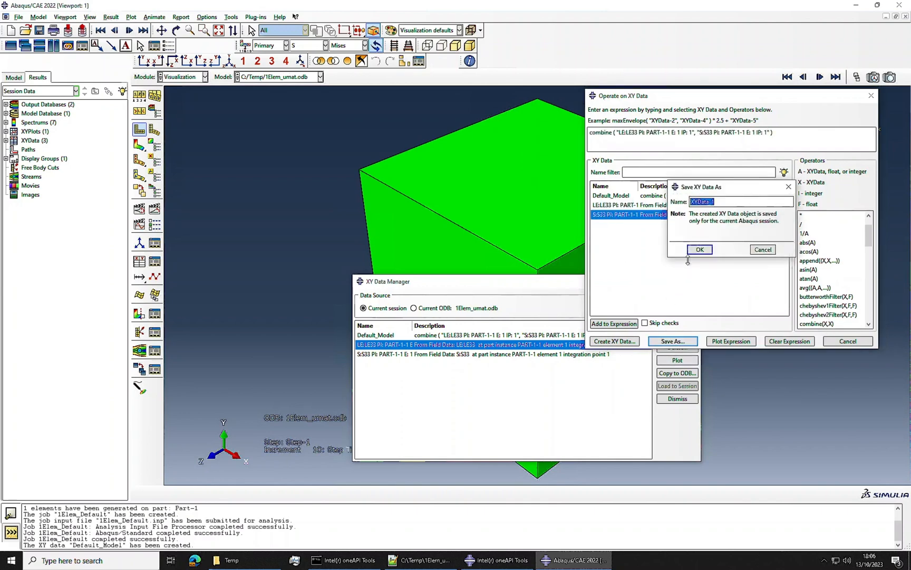
{"action": "type", "text": "Umat"}
{"action": "left_click", "coordinate": [693, 249]}
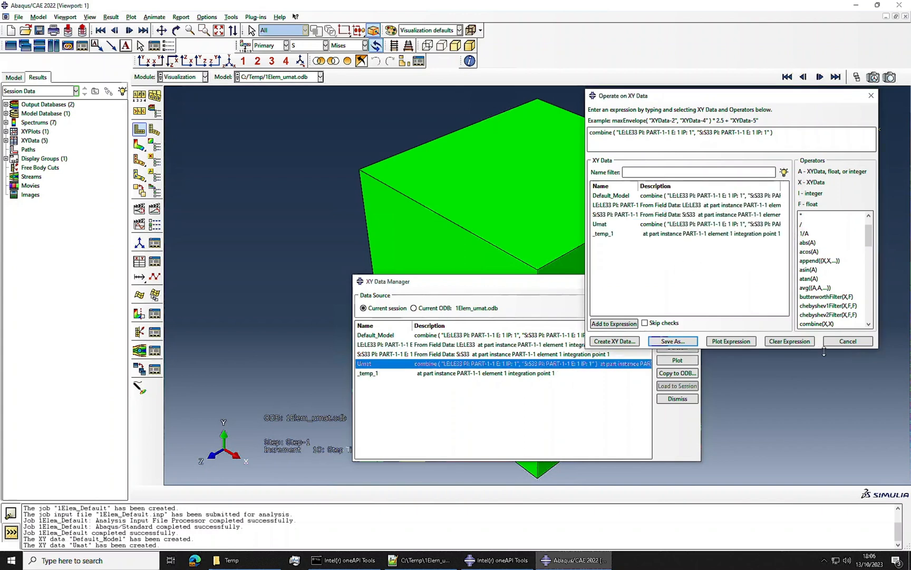
{"action": "left_click", "coordinate": [848, 343]}
Step: Delete the separate LE33 and S33 XY data from the session
{"action": "left_click", "coordinate": [484, 345]}
{"action": "left_click", "coordinate": [484, 353], "text": "shift"}
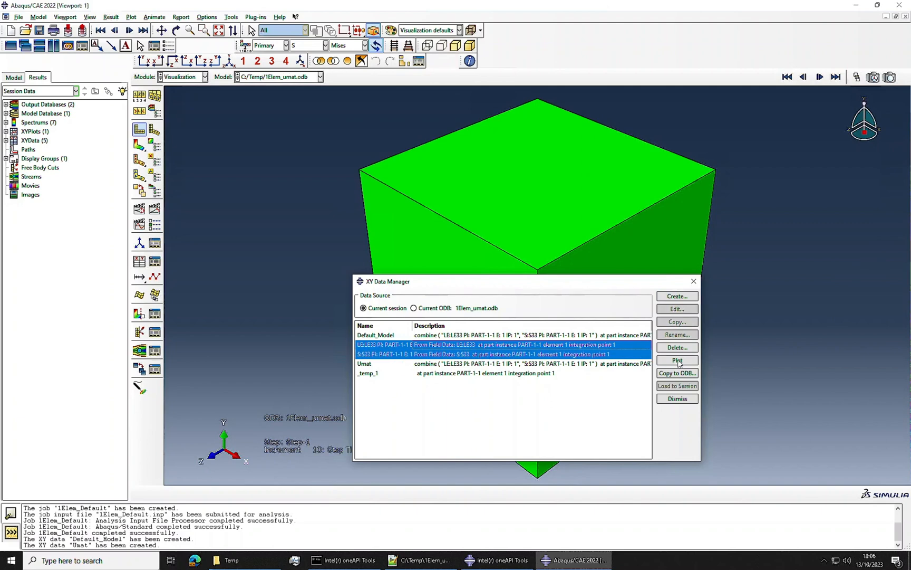
{"action": "left_click", "coordinate": [677, 347]}
{"action": "left_click", "coordinate": [429, 291]}
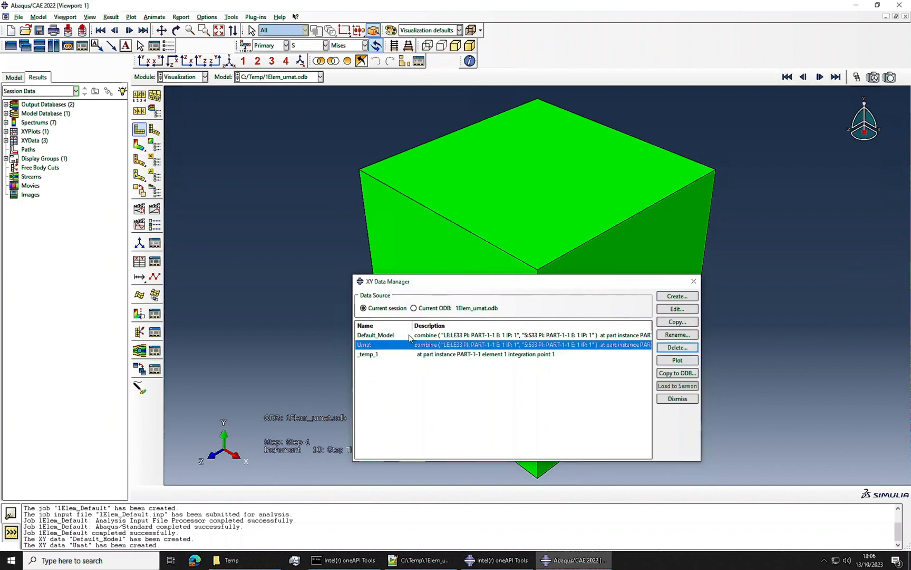
Step: Plot the Default_Model and Umat curves together and move the XY Data Manager clear of them
{"action": "left_click_drag", "start_coordinate": [382, 336], "coordinate": [383, 345]}
{"action": "left_click", "coordinate": [677, 359]}
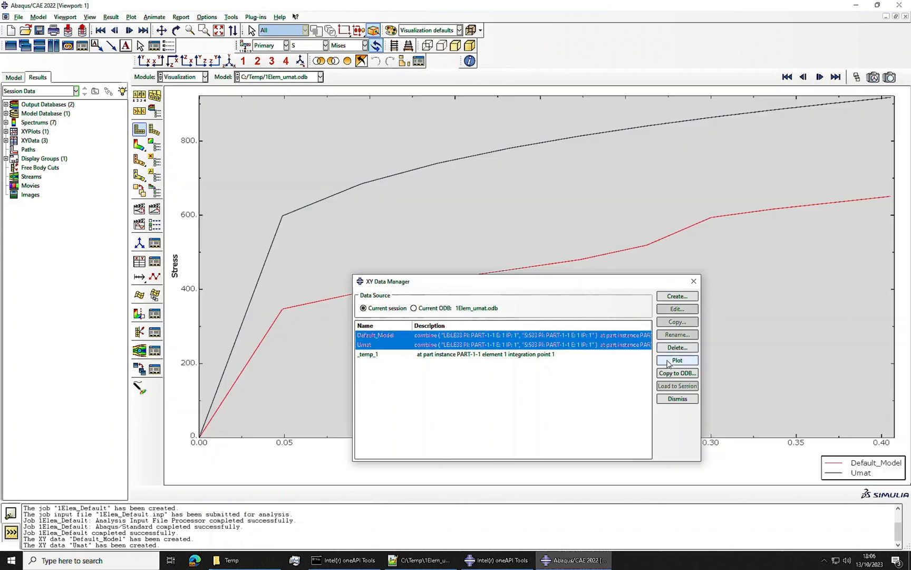
{"action": "left_click_drag", "start_coordinate": [429, 288], "coordinate": [487, 361]}
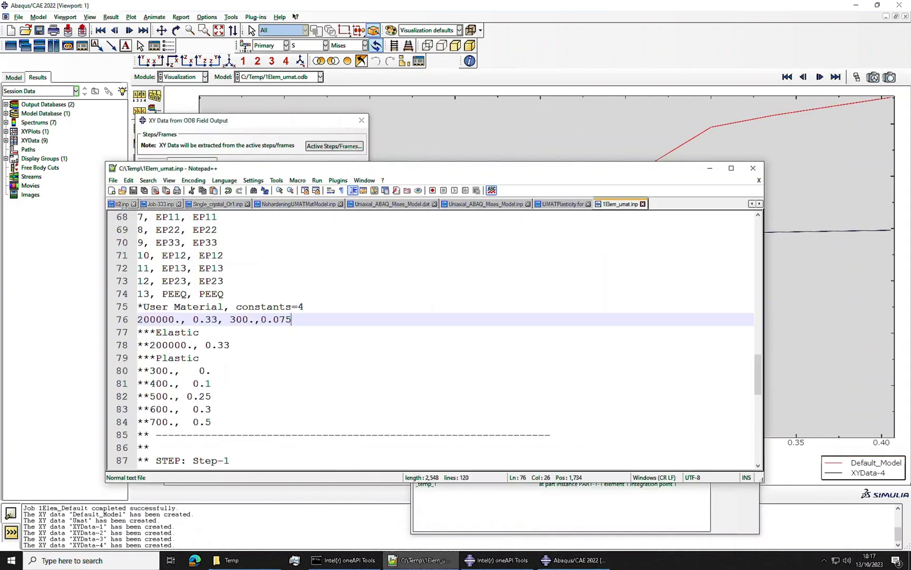
Step: Highlight the fourth user material constant in 1Elem_umat.inp, then clear the windows away to inspect the Default_Model and XYData-4 curves
{"action": "key", "text": "shift+Left"}
{"action": "key", "text": "shift+Left"}
{"action": "key", "text": "shift+Left"}
{"action": "key", "text": "shift+Left"}
{"action": "key", "text": "shift+Left"}
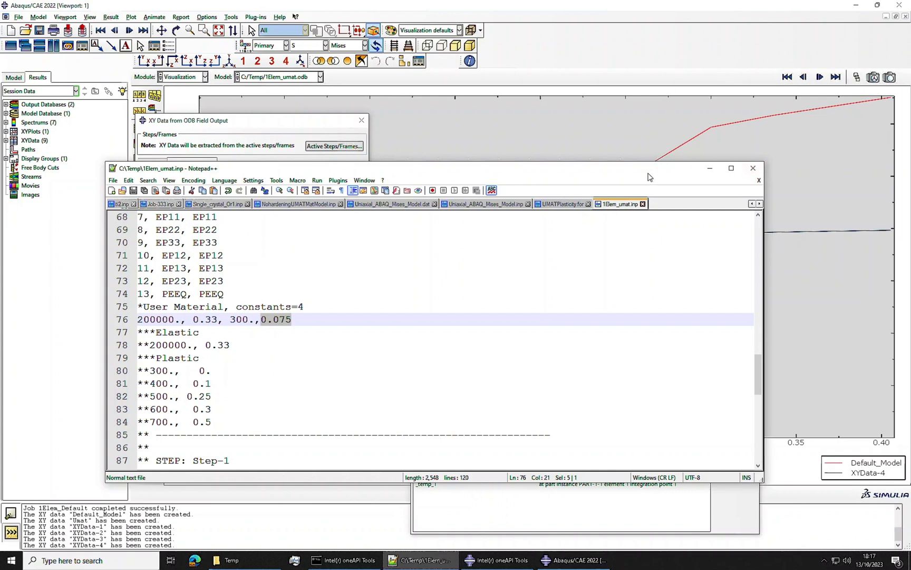
{"action": "left_click_drag", "start_coordinate": [648, 175], "coordinate": [618, 367]}
{"action": "left_click_drag", "start_coordinate": [268, 118], "coordinate": [144, 50]}
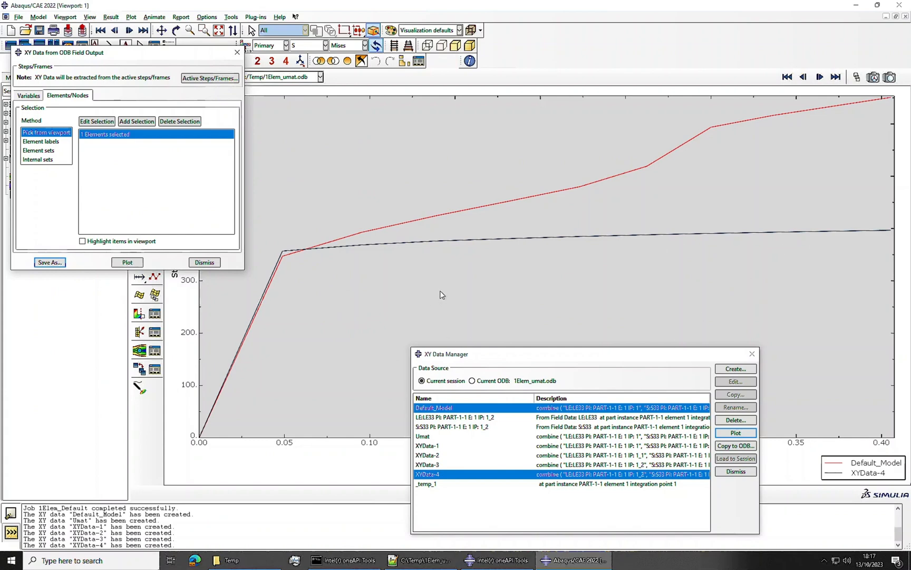
Step: Plot XYData-1 through XYData-4 together to compare the UMAT trial curves
{"action": "left_click", "coordinate": [442, 464]}
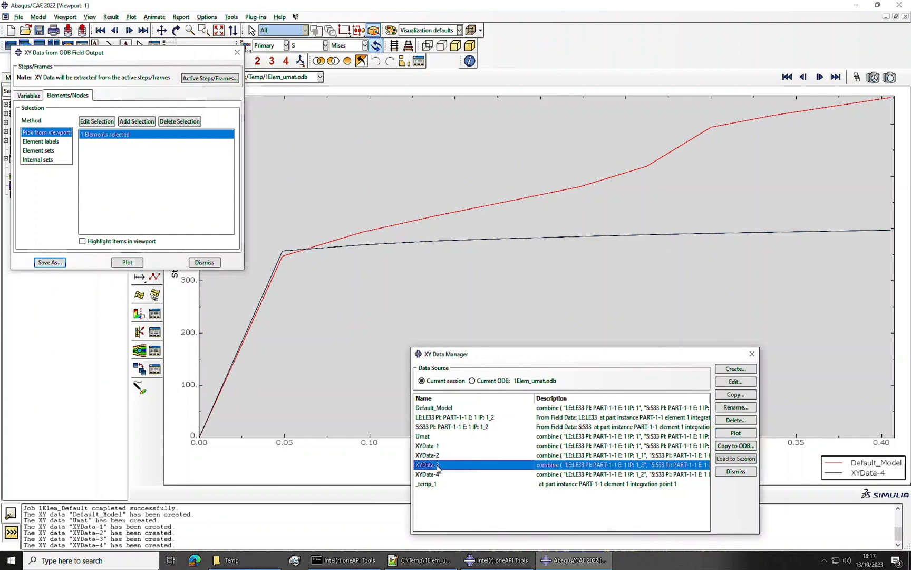
{"action": "left_click", "coordinate": [437, 445]}
{"action": "left_click", "coordinate": [438, 474], "text": "shift"}
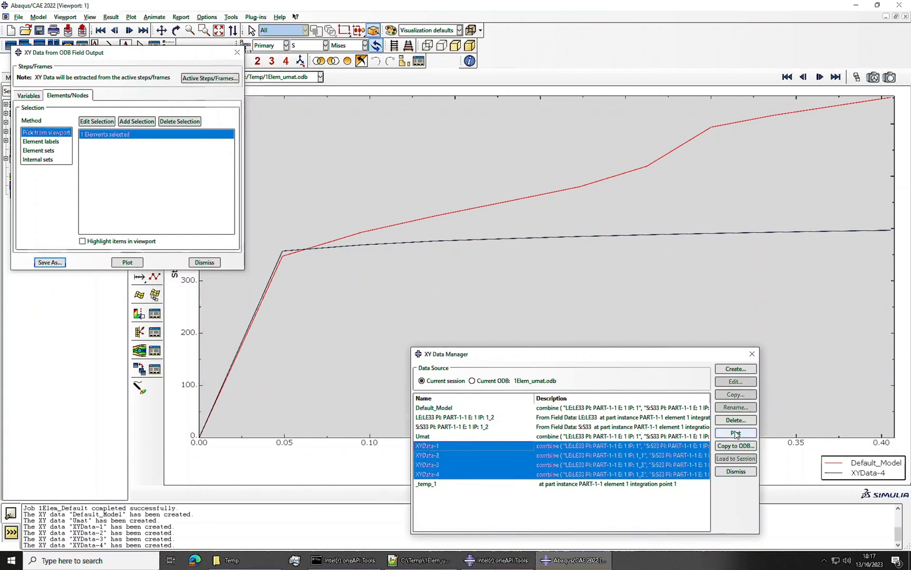
{"action": "left_click", "coordinate": [736, 432]}
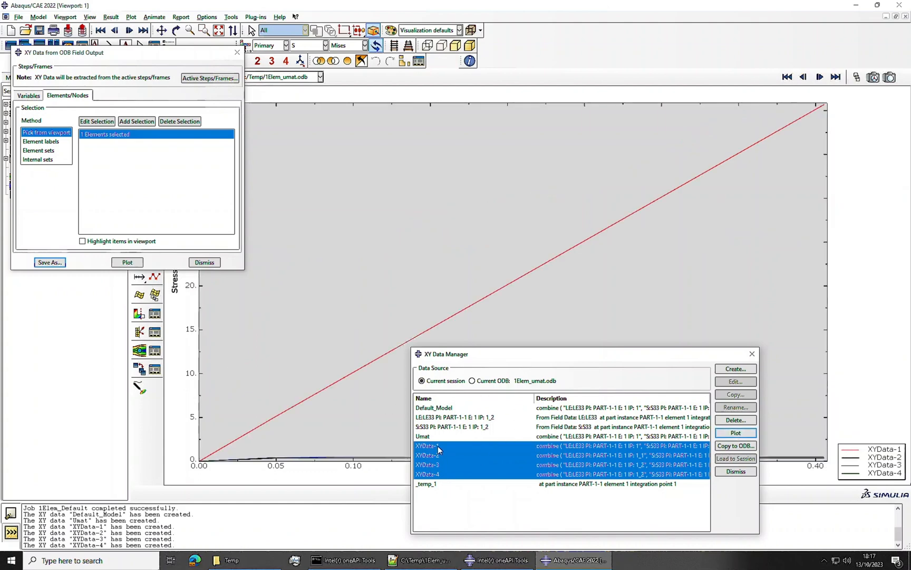
{"action": "left_click", "coordinate": [440, 465]}
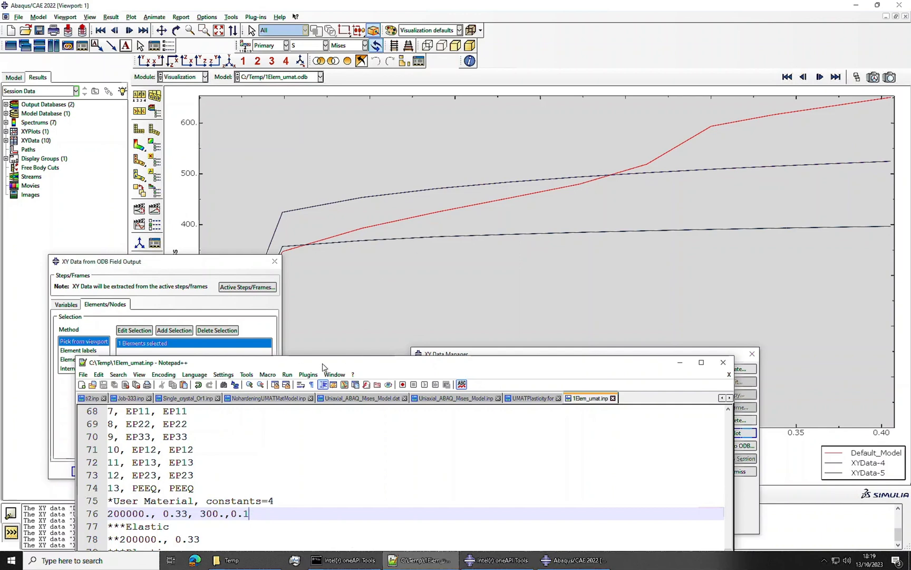
Step: Review the user material constants in 1Elem_umat.inp alongside the Default_Model, XYData-5 and XYData-6 curves
{"action": "left_click_drag", "start_coordinate": [322, 366], "coordinate": [297, 283]}
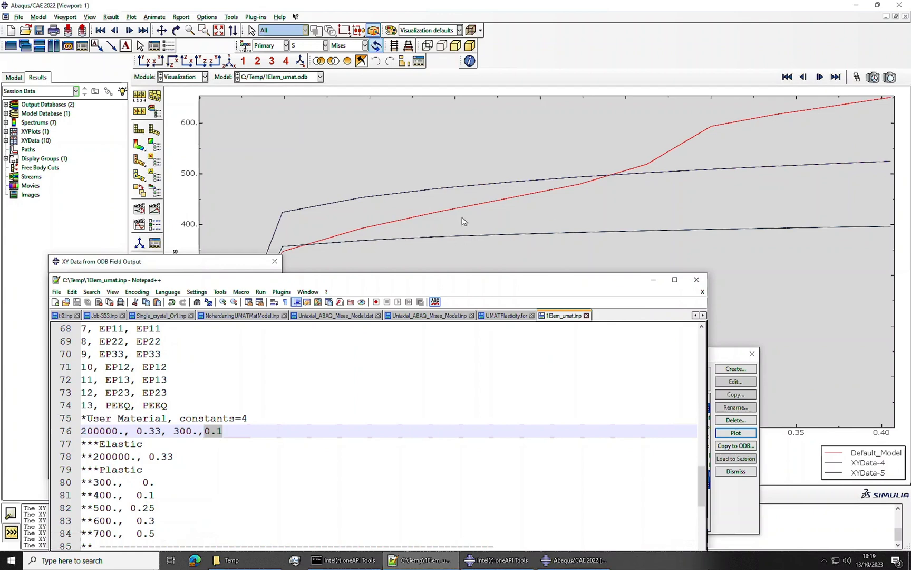
{"action": "left_click", "coordinate": [579, 202]}
{"action": "left_click_drag", "start_coordinate": [499, 280], "coordinate": [505, 68]}
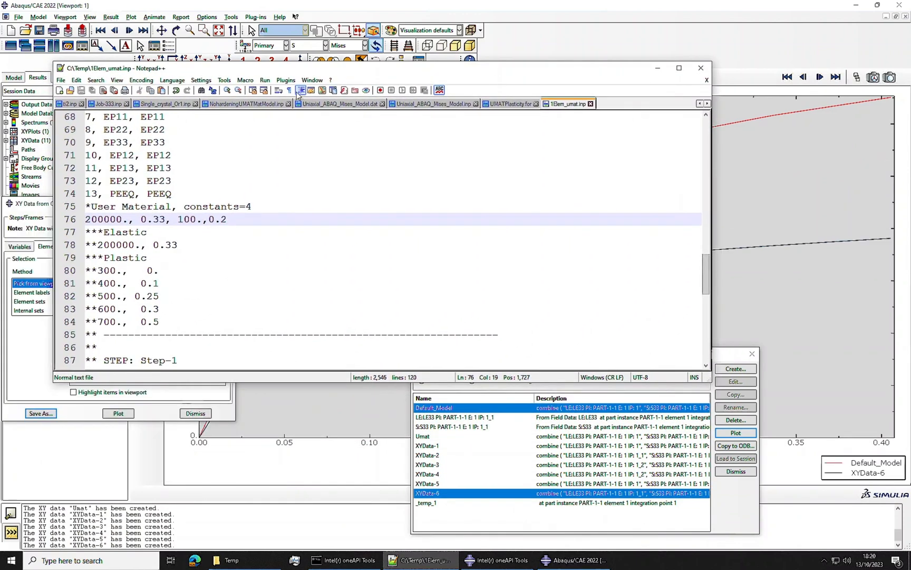
{"action": "left_click_drag", "start_coordinate": [332, 72], "coordinate": [613, 169]}
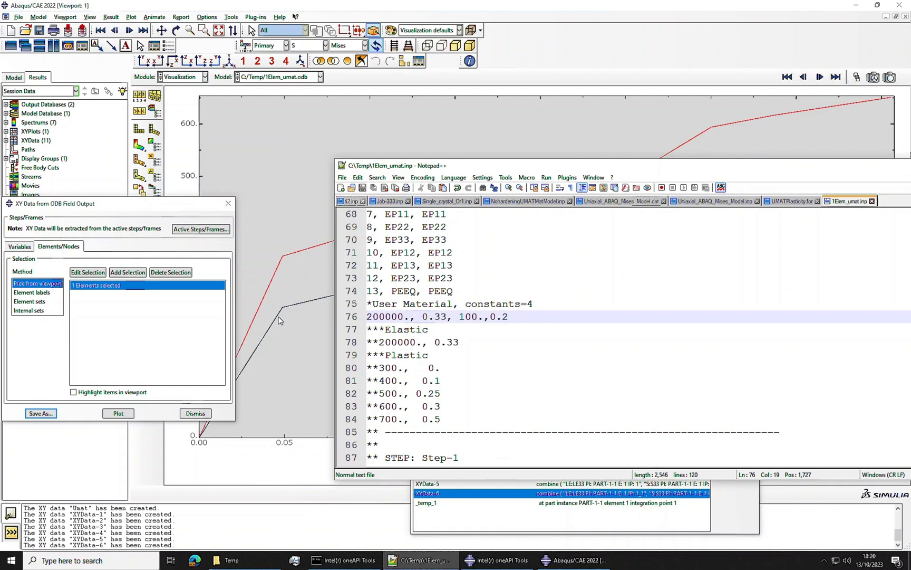
{"action": "left_click", "coordinate": [188, 211]}
{"action": "mouse_move", "coordinate": [189, 211]}
{"action": "left_mouse_down"}
{"action": "mouse_move", "coordinate": [148, 204]}
{"action": "mouse_move", "coordinate": [181, 204]}
{"action": "left_mouse_up"}
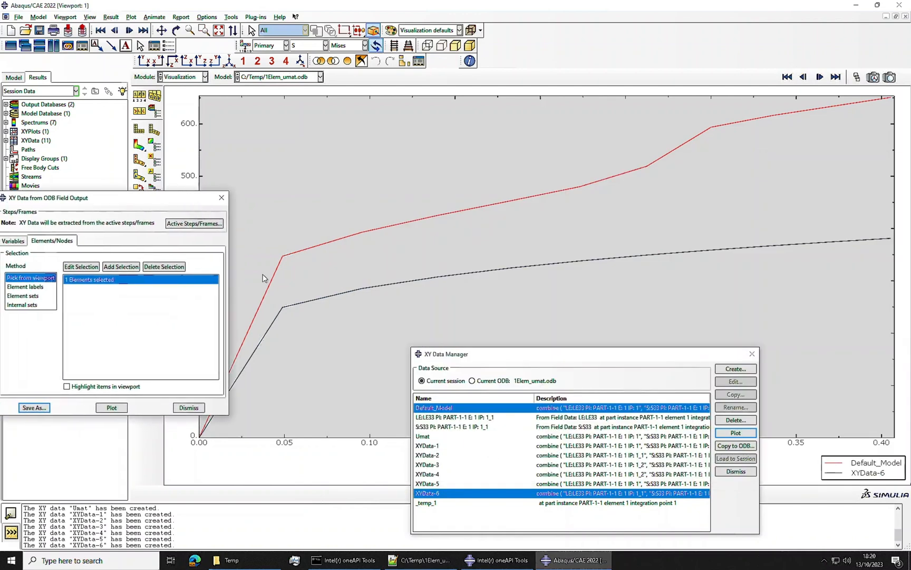
Step: In Notepad++, change the third user material constant on line 76 of 1Elem_umat.inp to 150 and save the file
{"action": "left_click", "coordinate": [403, 560]}
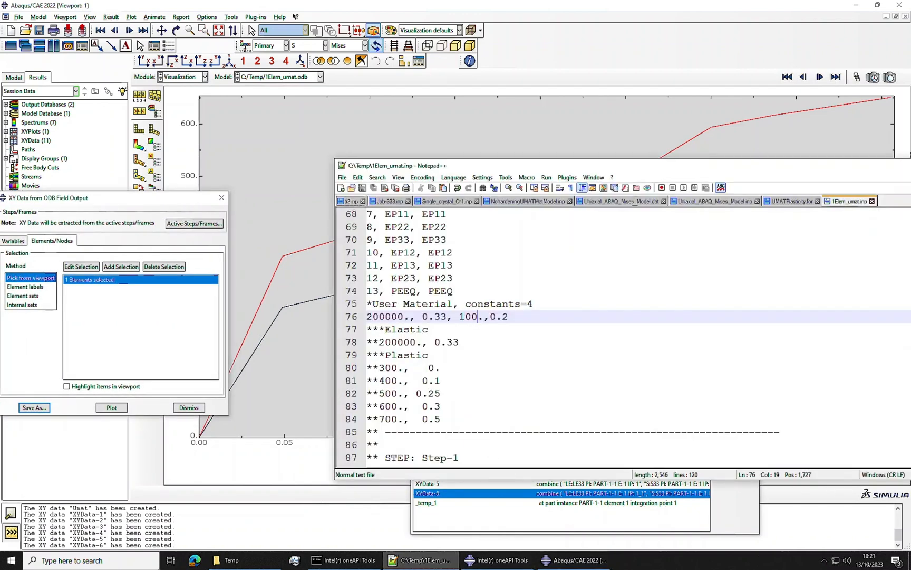
{"action": "key", "text": "shift+Right"}
{"action": "type", "text": "5"}
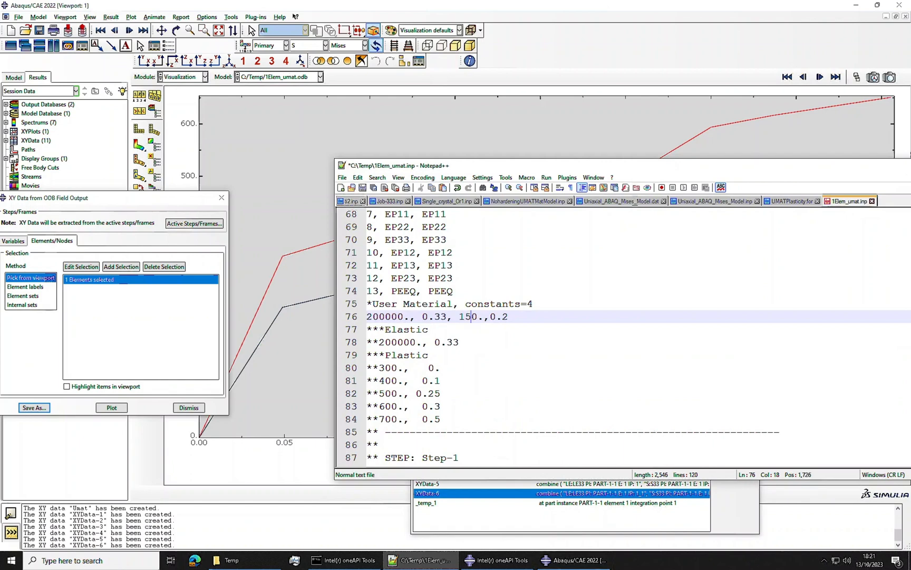
{"action": "key", "text": "ctrl+s"}
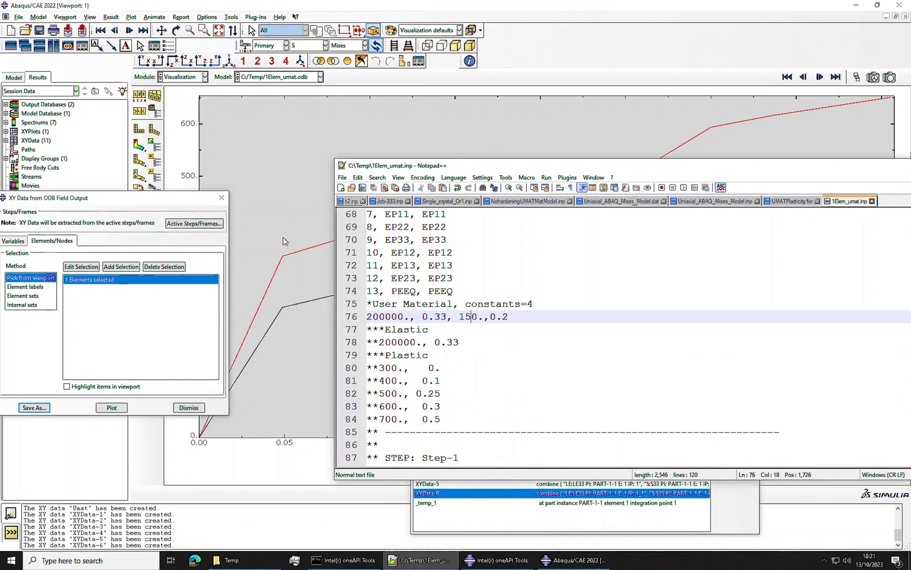
Step: In the Intel oneAPI command prompt, rerun abaqus job=1Elem_umat user=UMATPlasticity.for double inter, overwriting the old job files
{"action": "left_click", "coordinate": [368, 560]}
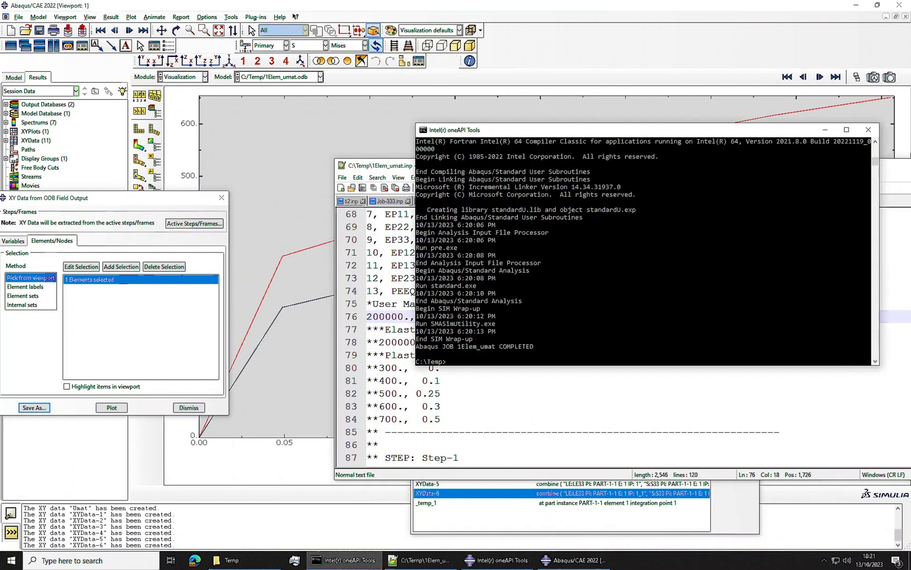
{"action": "key", "text": "Up"}
{"action": "key", "text": "Return"}
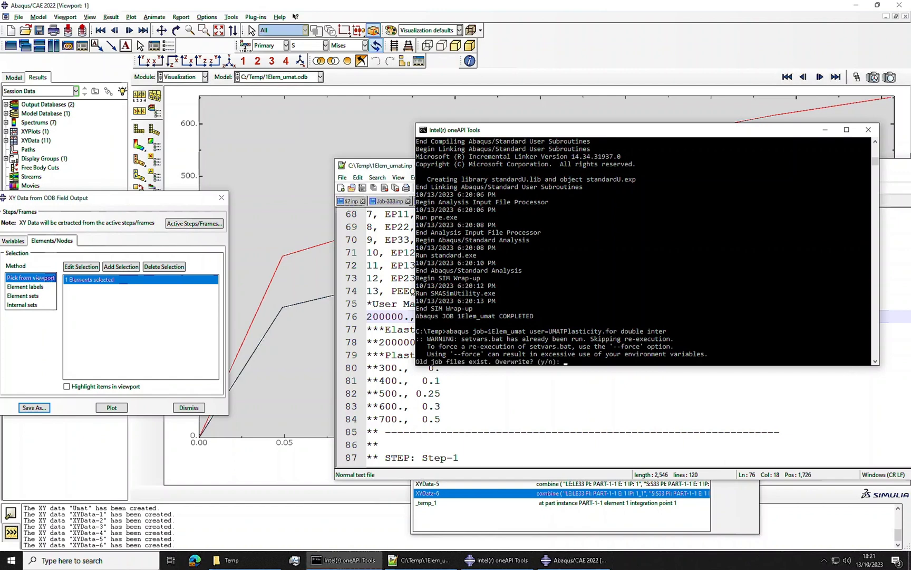
{"action": "type", "text": "y"}
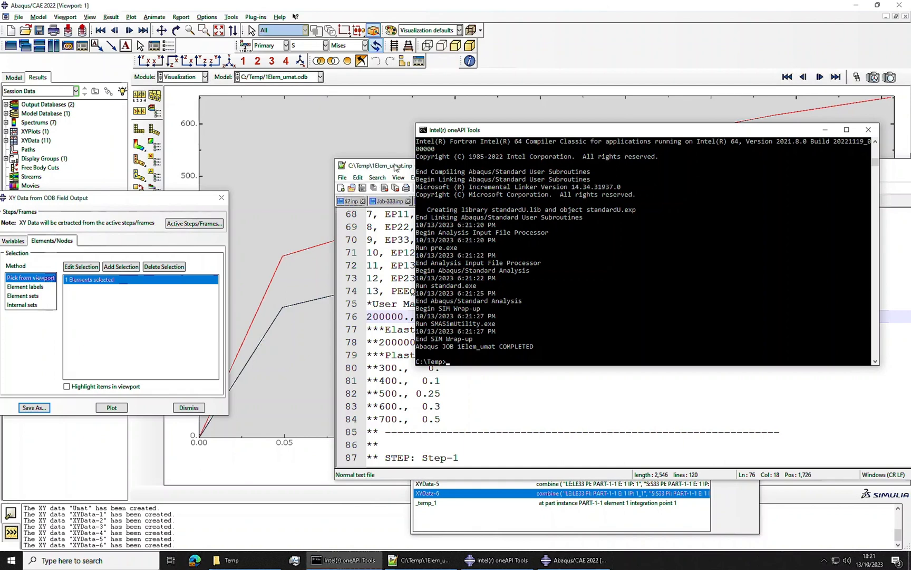
{"action": "left_click", "coordinate": [396, 168]}
{"action": "left_click", "coordinate": [487, 132]}
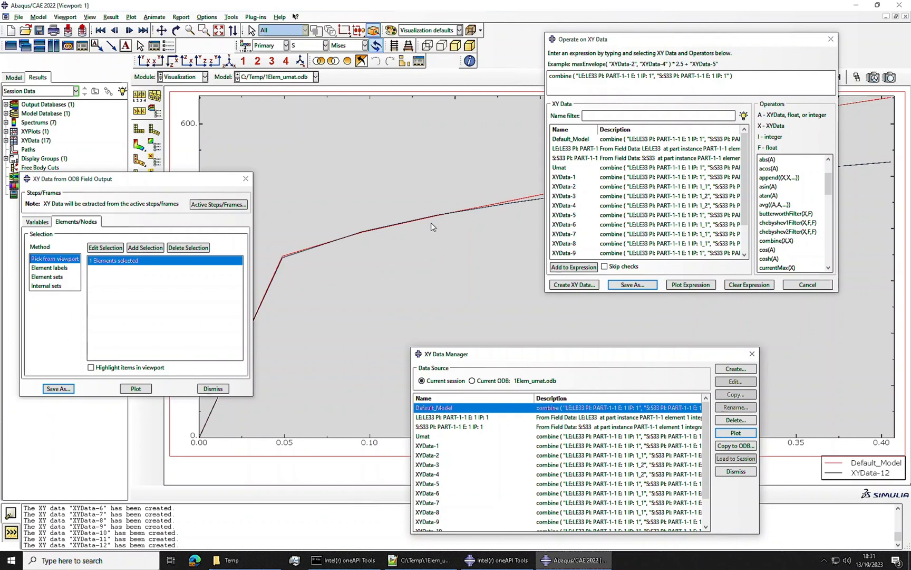
Step: In Abaqus/CAE, close the XY data operation and delete the leftover LE33 and S33 XY data
{"action": "left_click", "coordinate": [795, 285]}
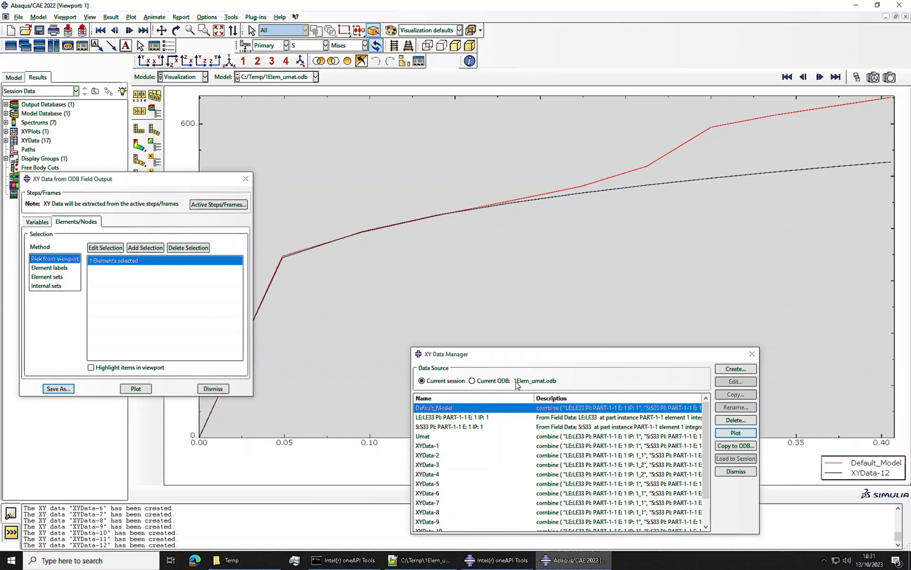
{"action": "left_click_drag", "start_coordinate": [483, 417], "coordinate": [482, 426]}
{"action": "left_click", "coordinate": [735, 421]}
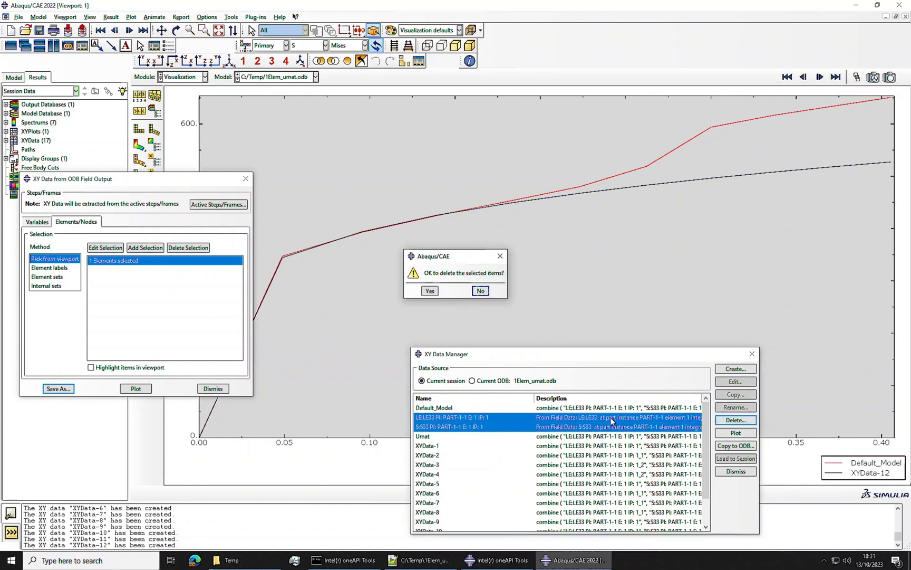
{"action": "left_click", "coordinate": [431, 294]}
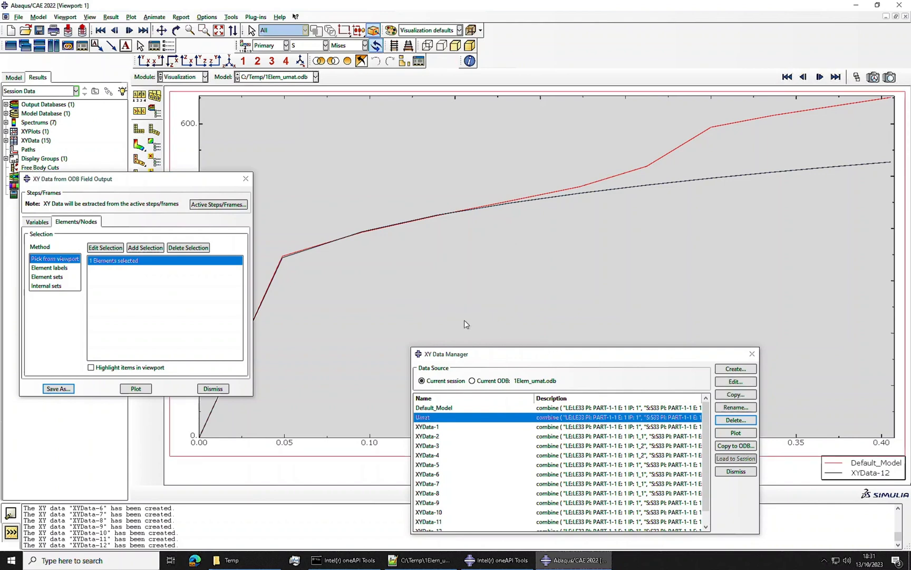